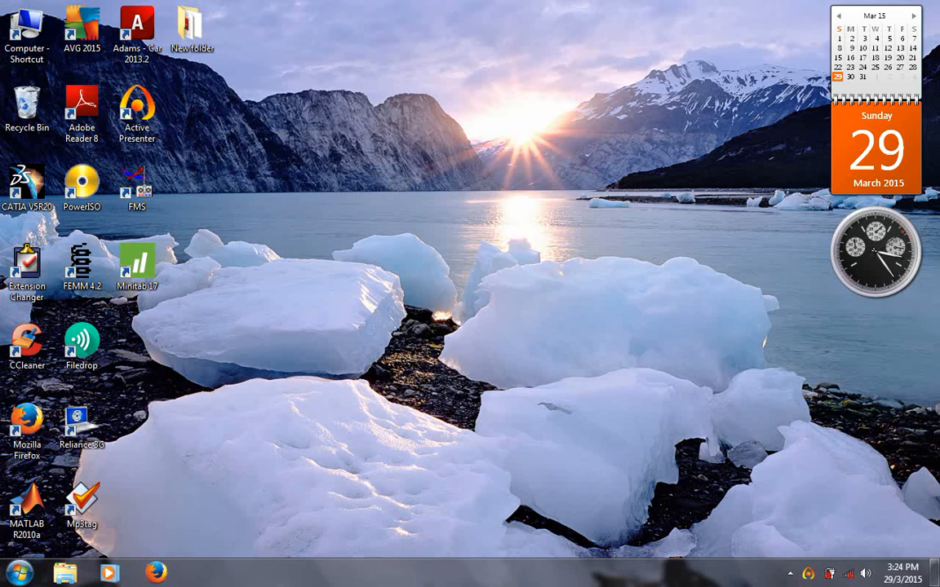
Step: Launch Adams/Car 2013.2 in the Standard Interface and maximize its window
{"action": "left_click", "coordinate": [136, 31]}
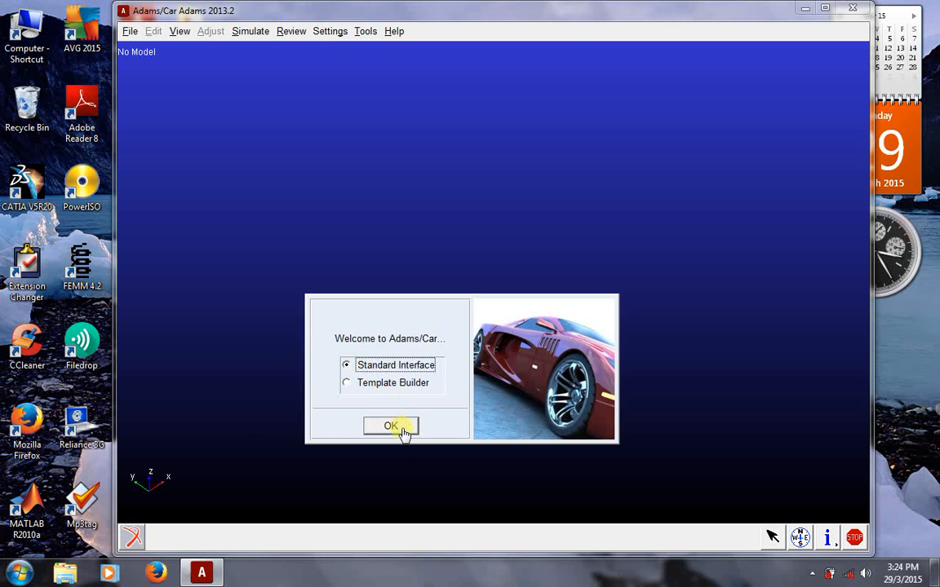
{"action": "left_click", "coordinate": [391, 427]}
{"action": "left_click", "coordinate": [824, 8]}
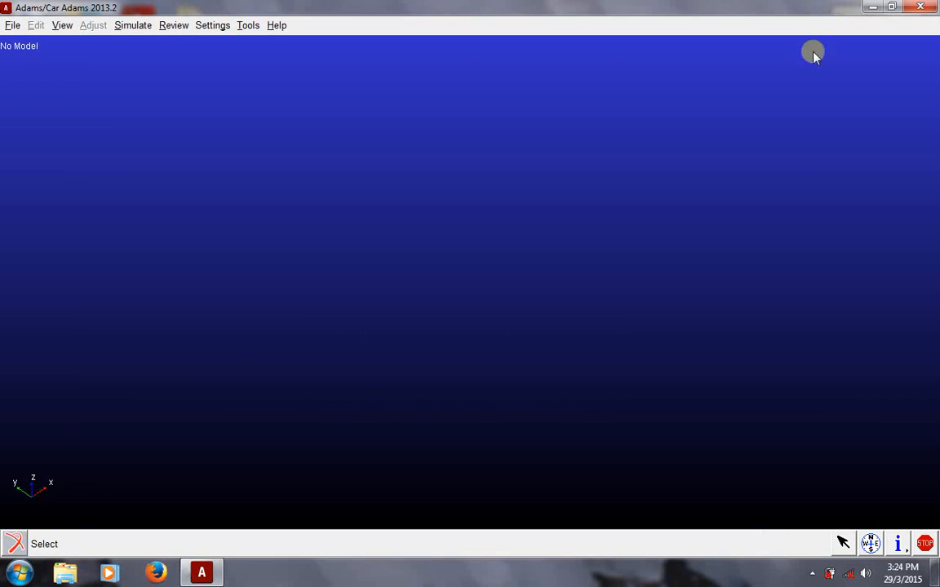
Step: Start a new subsystem named Trial with the minor role front
{"action": "left_click", "coordinate": [13, 27]}
{"action": "mouse_move", "coordinate": [13, 42]}
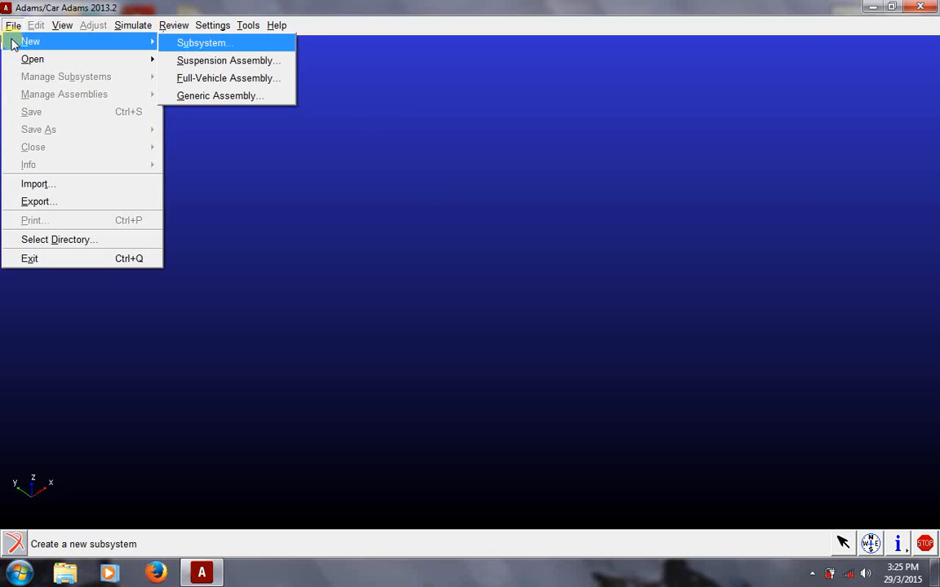
{"action": "left_click", "coordinate": [200, 45]}
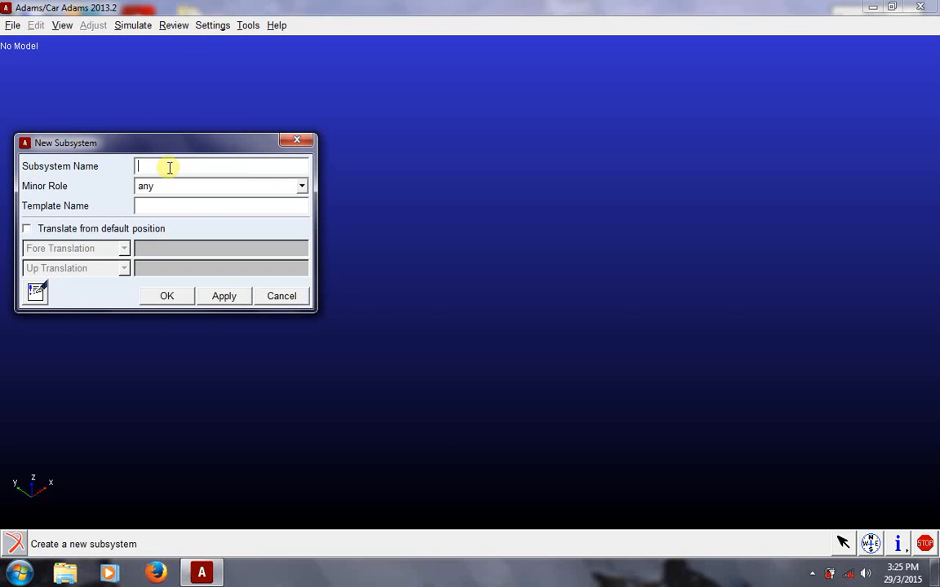
{"action": "type", "text": "Trial"}
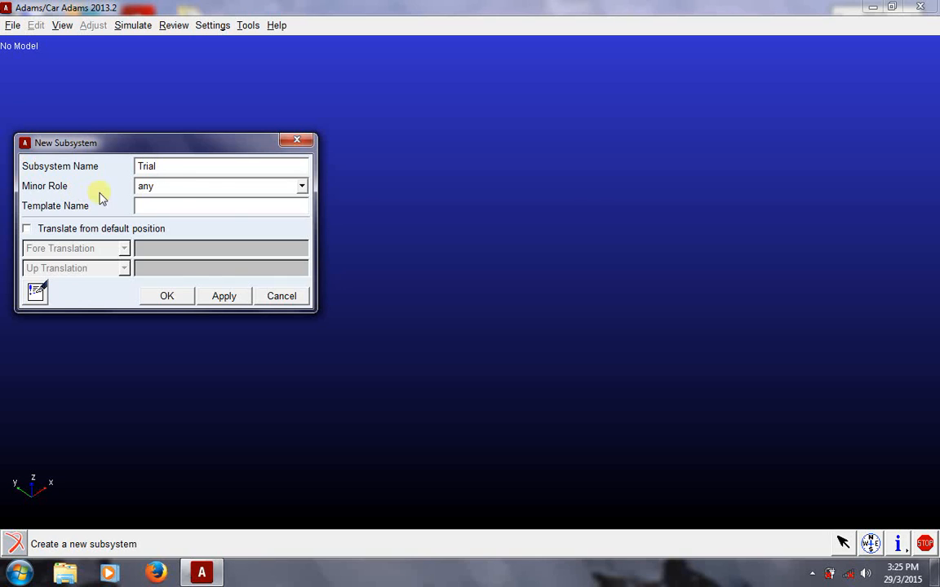
{"action": "left_click", "coordinate": [178, 188]}
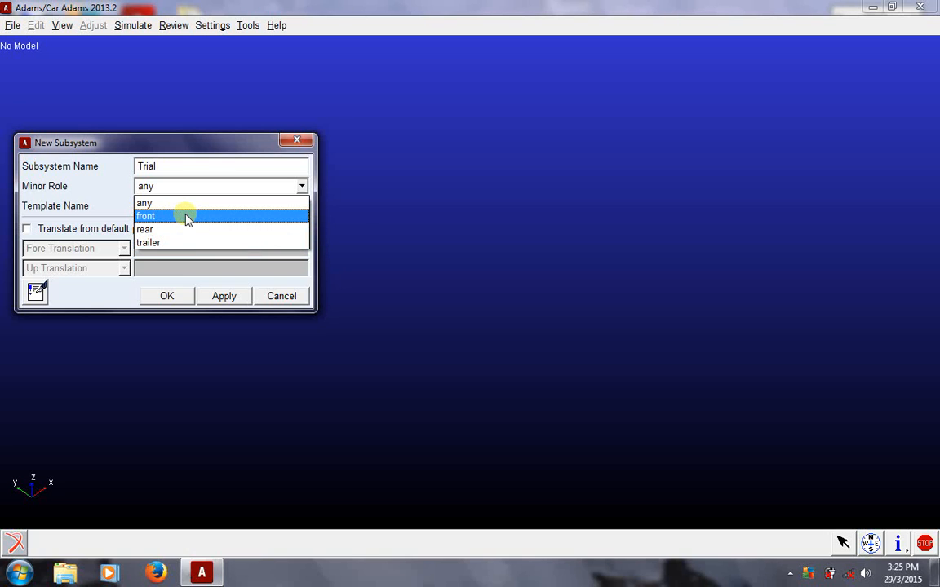
{"action": "left_click", "coordinate": [187, 217]}
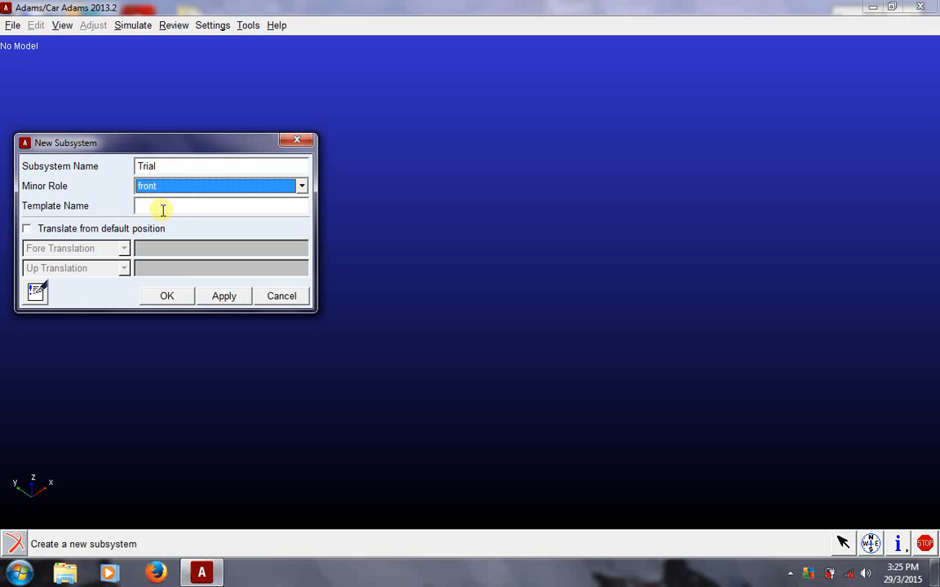
{"action": "left_click", "coordinate": [151, 206]}
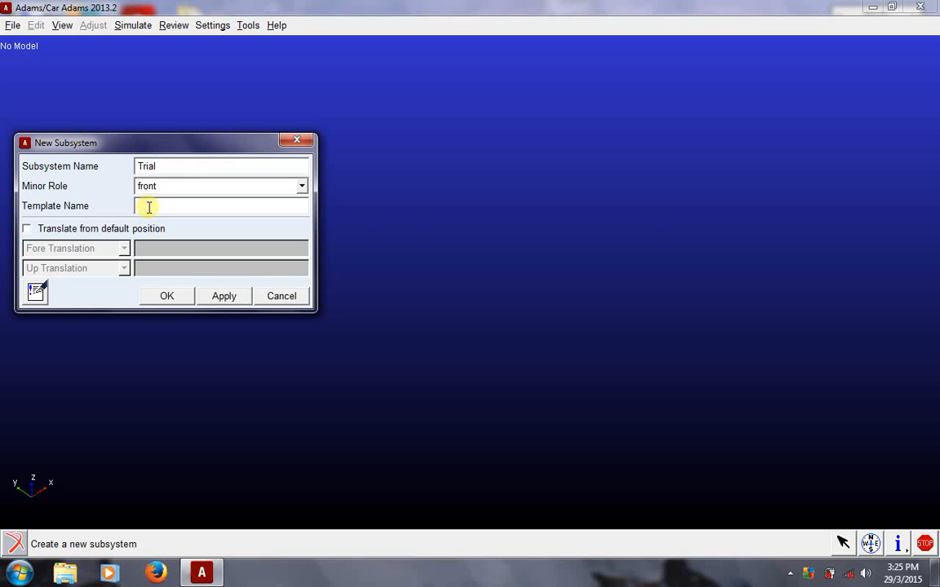
Step: Open the selection of the current working directory
{"action": "left_click", "coordinate": [12, 26]}
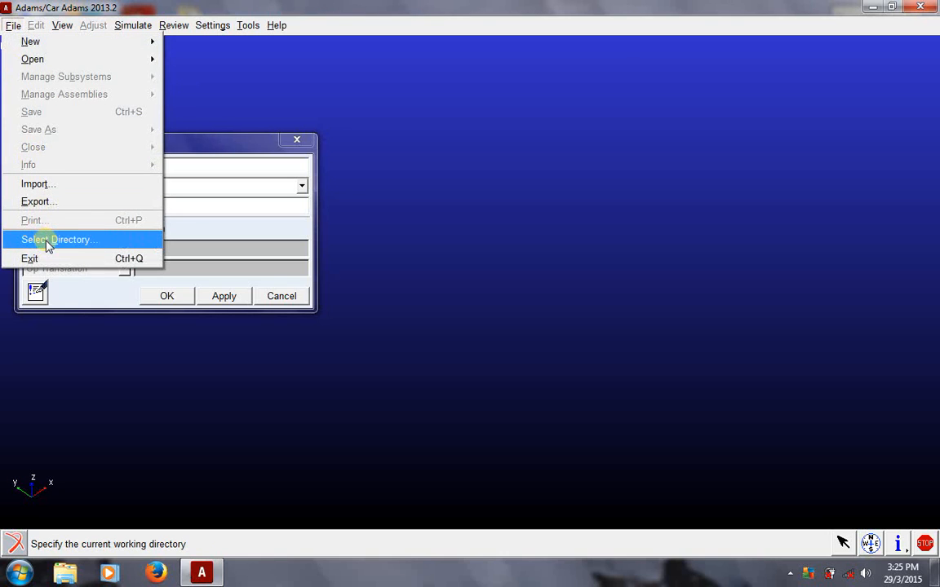
{"action": "left_click", "coordinate": [48, 241]}
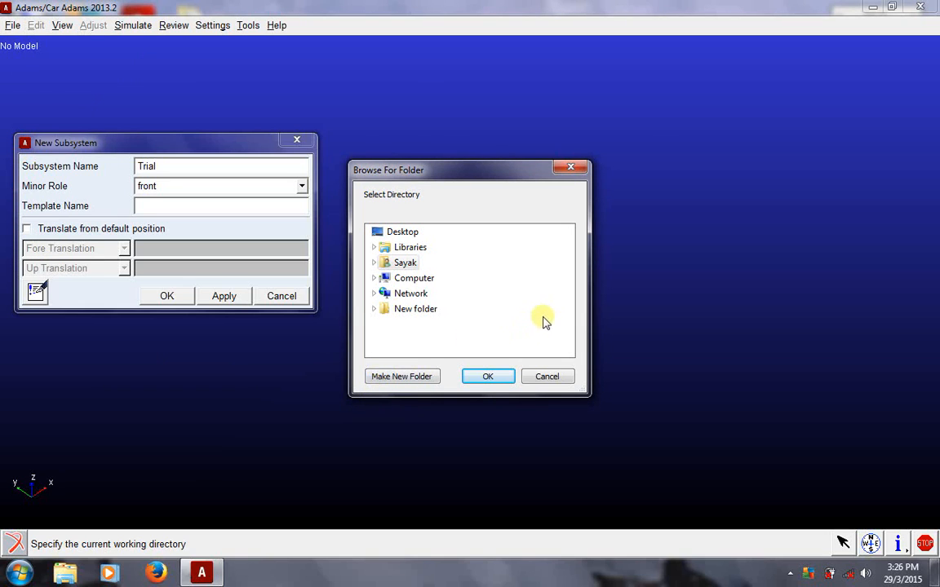
{"action": "left_click", "coordinate": [401, 376]}
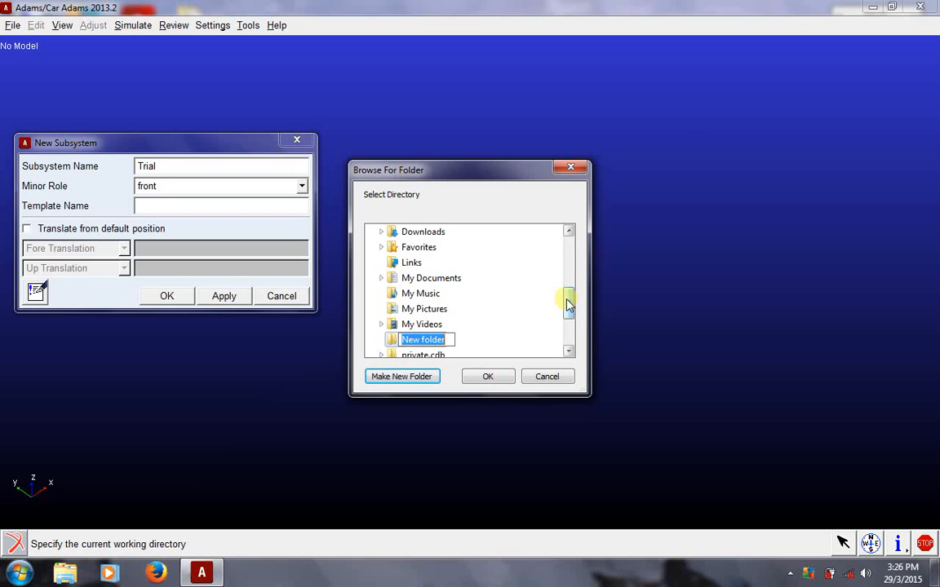
{"action": "left_click", "coordinate": [523, 328]}
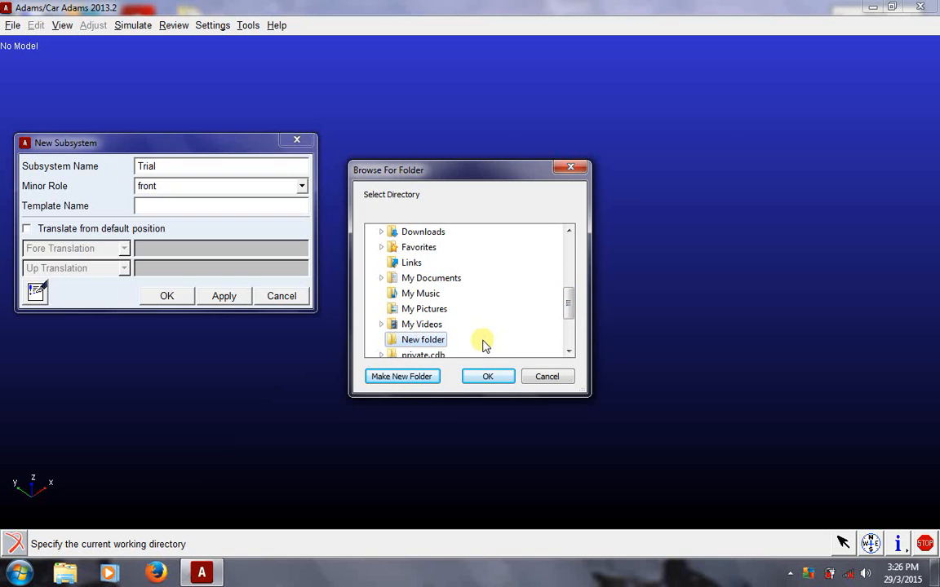
{"action": "key", "text": "Delete"}
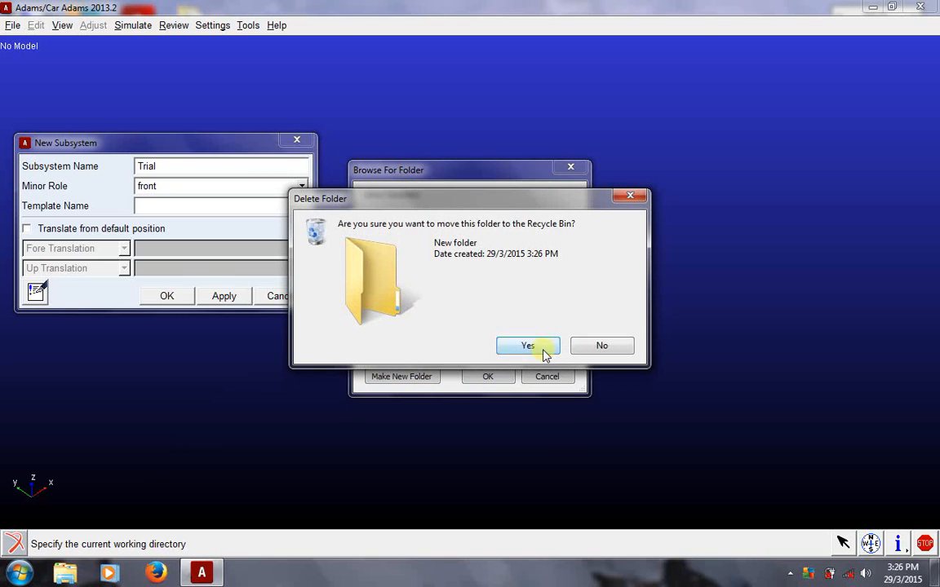
{"action": "left_click", "coordinate": [543, 350]}
Step: Create a folder named ADAMS on the desktop and set it as the working directory
{"action": "left_click", "coordinate": [568, 231]}
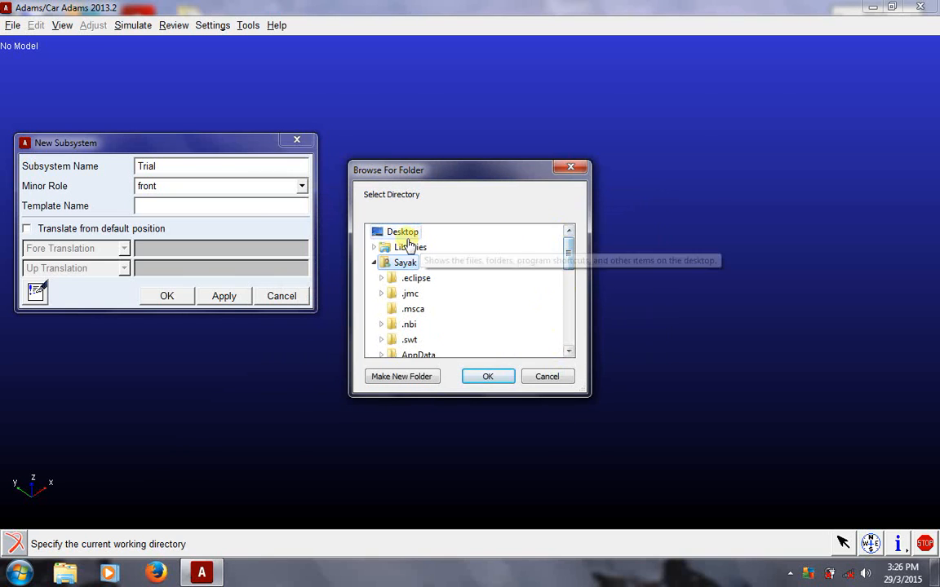
{"action": "left_click", "coordinate": [412, 378]}
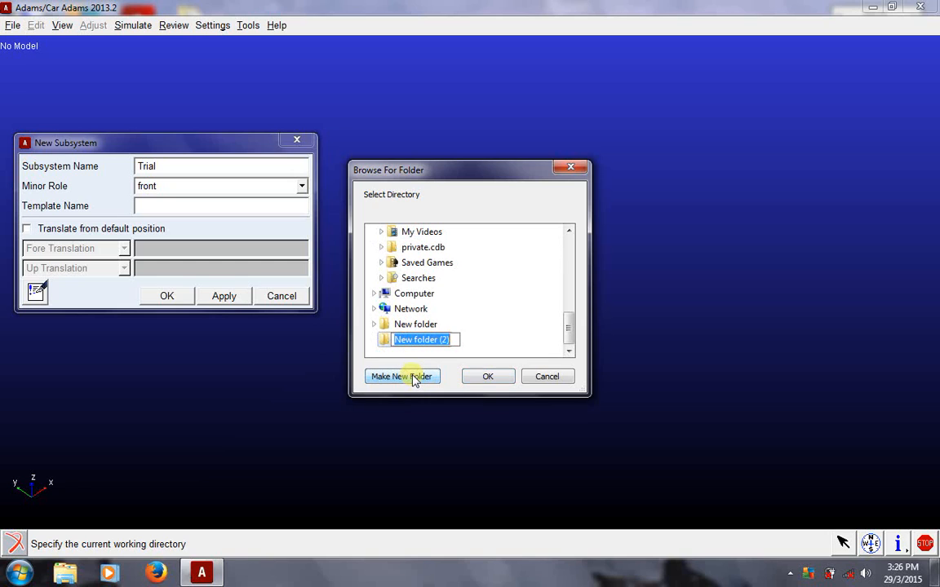
{"action": "type", "text": "ADAMS"}
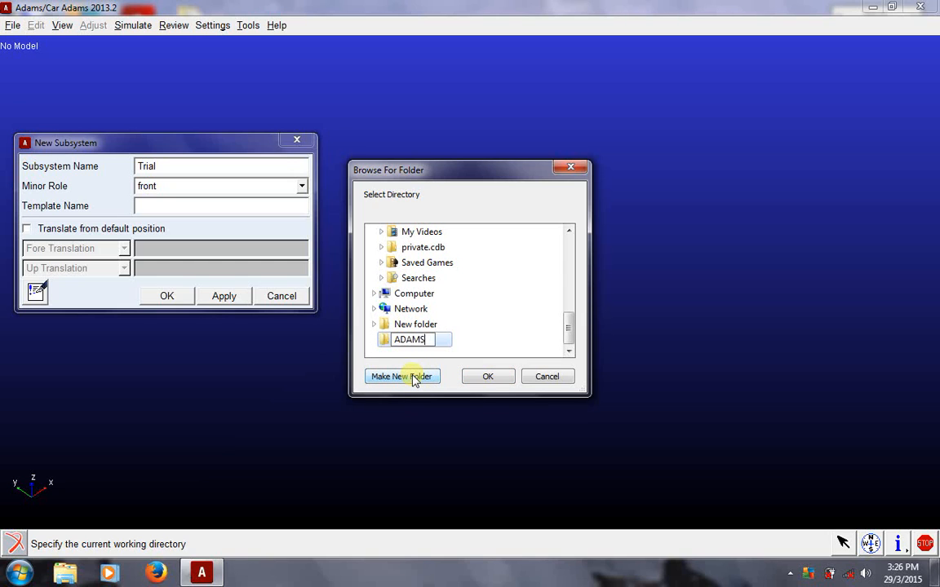
{"action": "key", "text": "Return"}
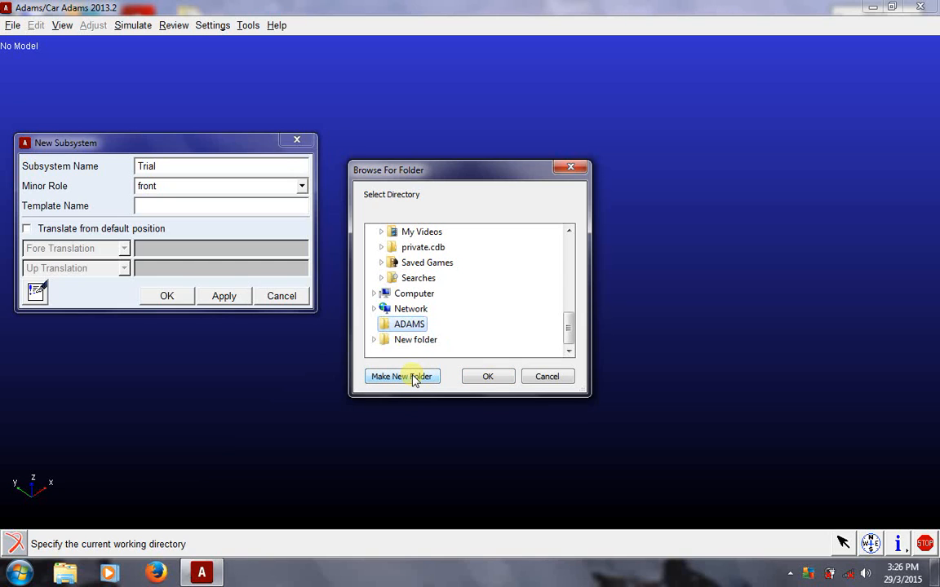
{"action": "left_click", "coordinate": [487, 376]}
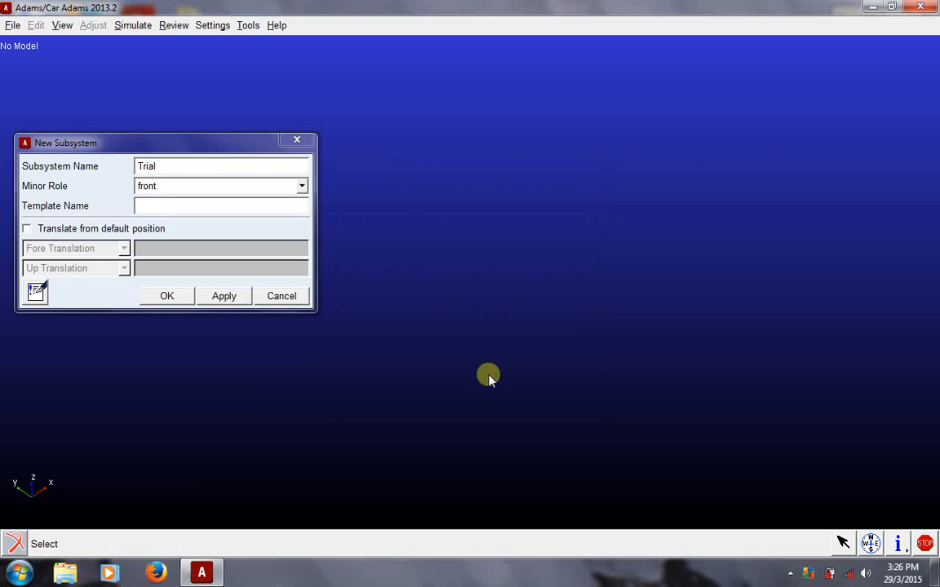
Step: Browse the acar_shared templates.tbl database for the new subsystem's template
{"action": "left_click", "coordinate": [199, 205]}
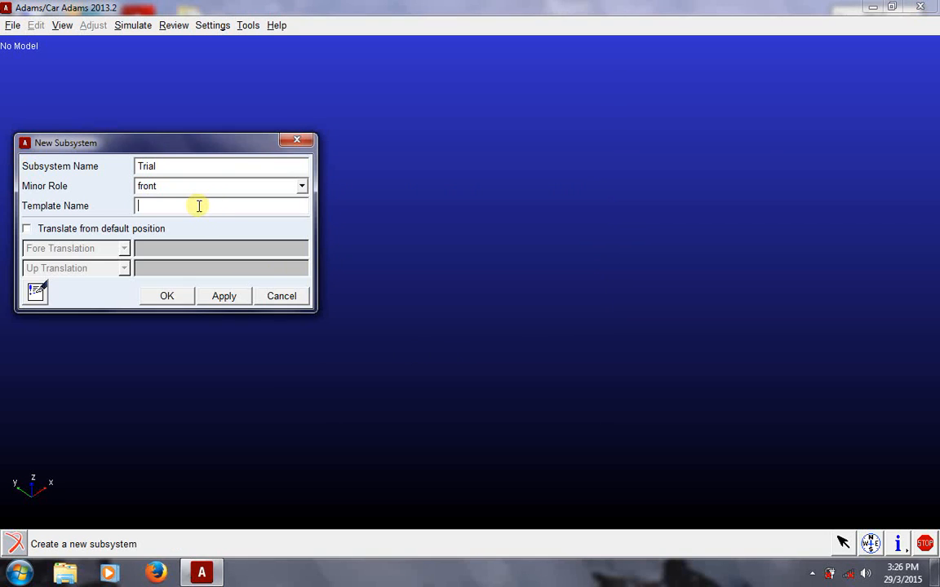
{"action": "right_click", "coordinate": [164, 209]}
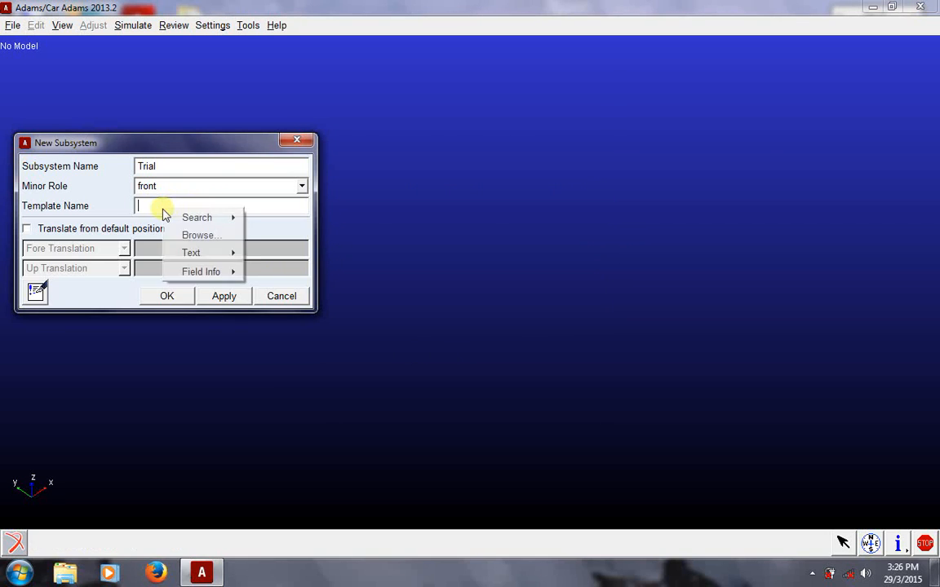
{"action": "mouse_move", "coordinate": [189, 221]}
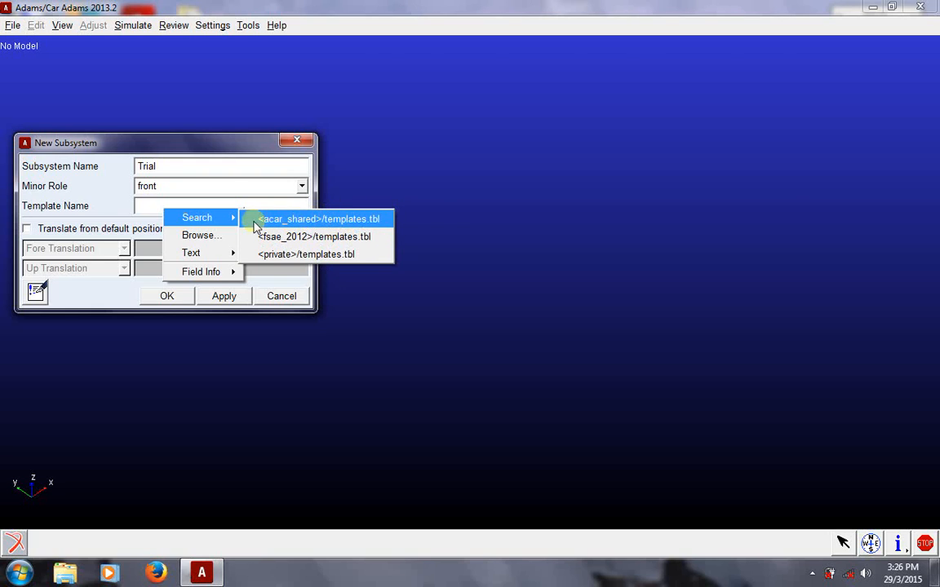
{"action": "left_click", "coordinate": [307, 226]}
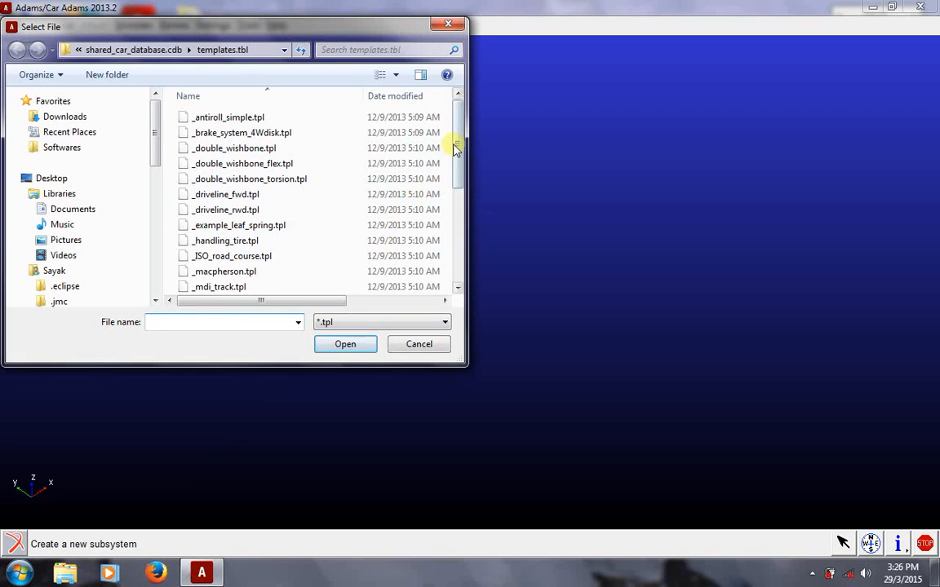
{"action": "left_click_drag", "start_coordinate": [458, 128], "coordinate": [457, 102]}
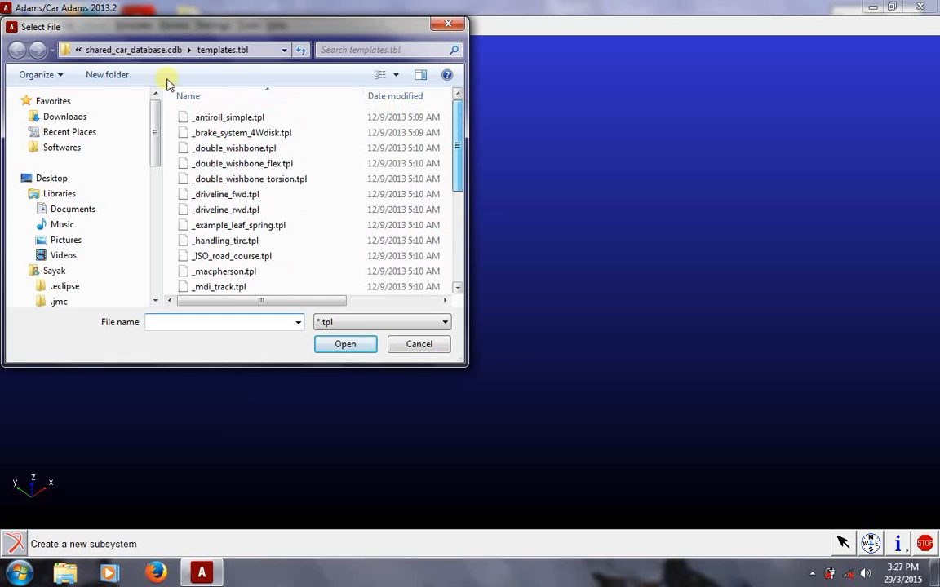
Step: Examine the full folder path of the shared car database's templates.tbl folder
{"action": "left_click", "coordinate": [265, 50]}
{"action": "left_click", "coordinate": [163, 50]}
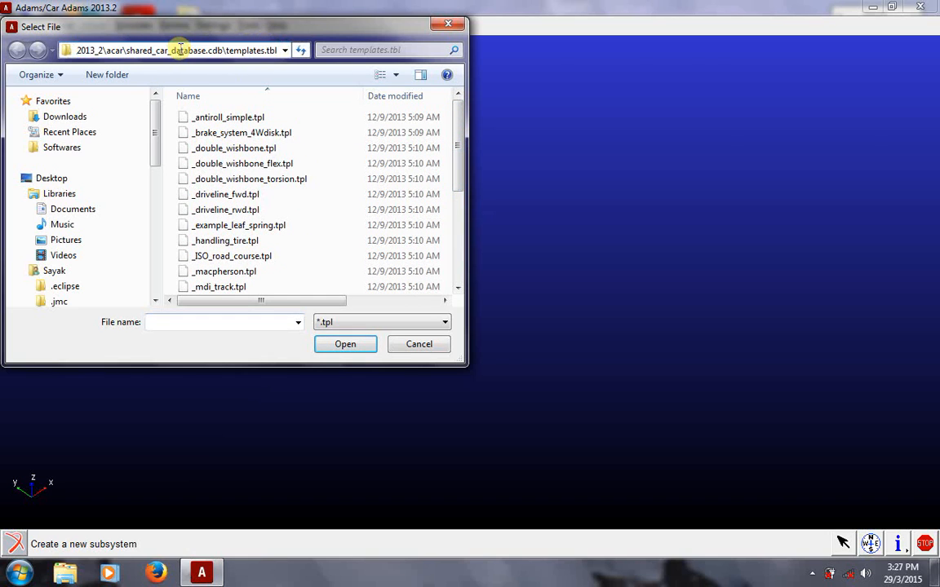
{"action": "key", "text": "ctrl+Left"}
{"action": "key", "text": "ctrl+Left"}
{"action": "key", "text": "ctrl+Left"}
{"action": "key", "text": "ctrl+Left"}
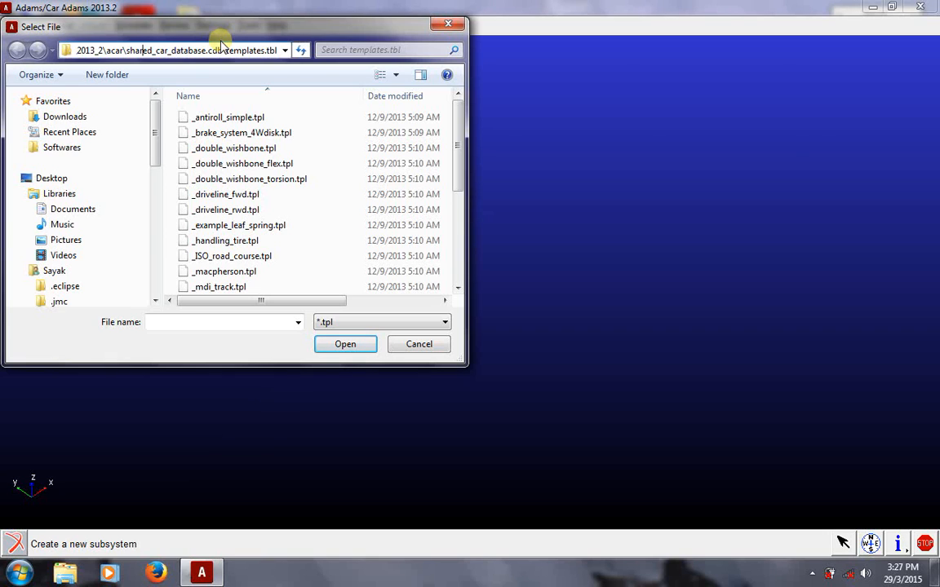
{"action": "key", "text": "ctrl+Right"}
{"action": "key", "text": "ctrl+Right"}
{"action": "key", "text": "ctrl+Right"}
{"action": "key", "text": "ctrl+Right"}
{"action": "key", "text": "ctrl+Right"}
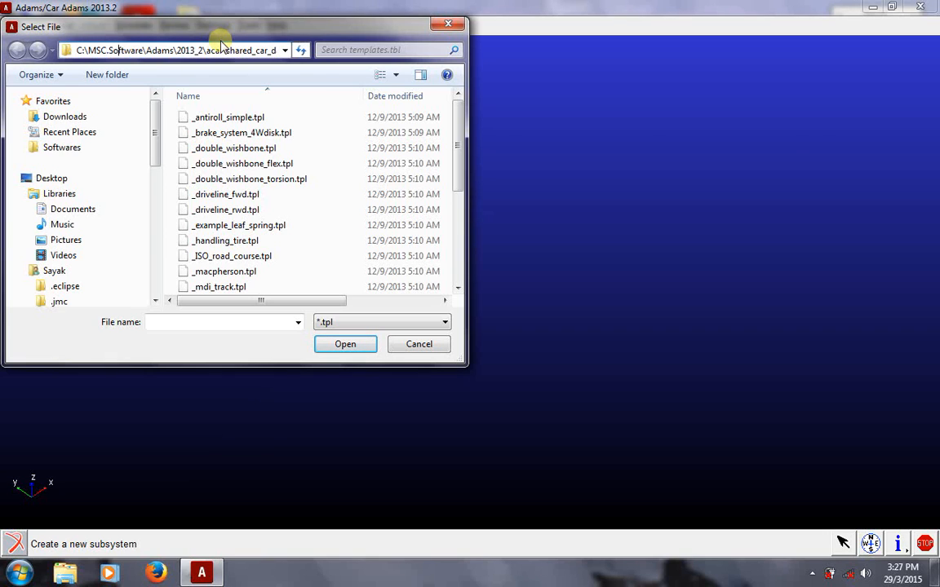
{"action": "key", "text": "ctrl+Right"}
{"action": "key", "text": "ctrl+Right"}
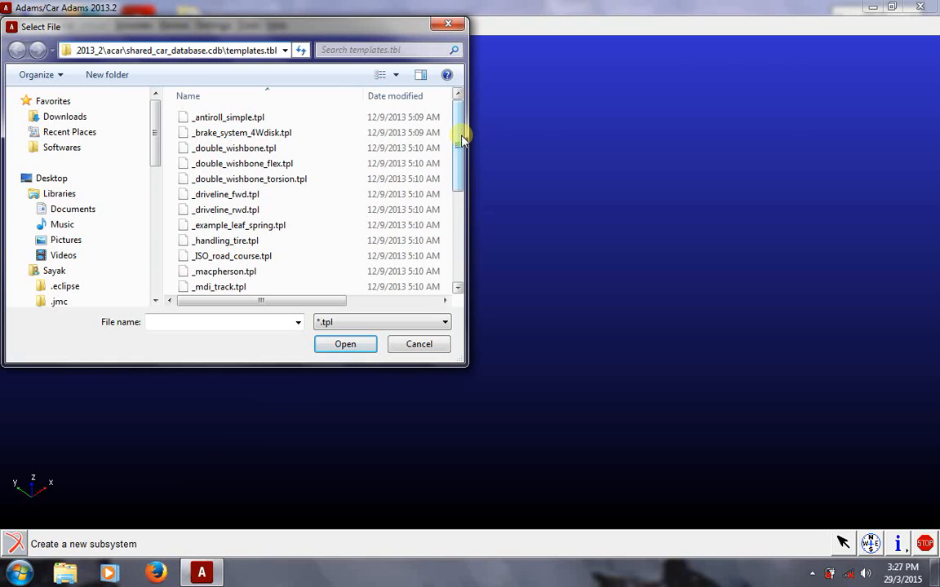
Step: Choose _double_wishbone.tpl as the template and create the Trial subsystem
{"action": "double_click", "coordinate": [271, 152]}
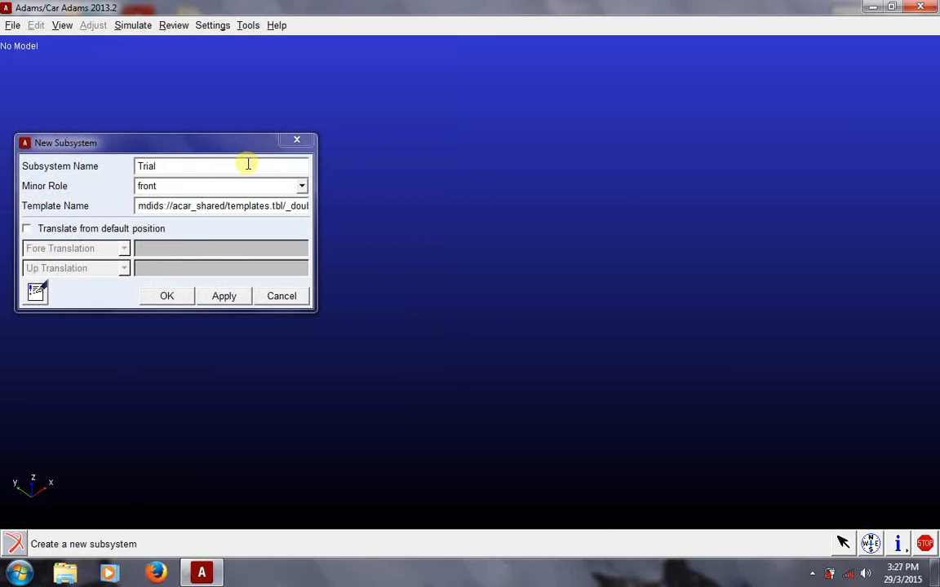
{"action": "left_click", "coordinate": [180, 299]}
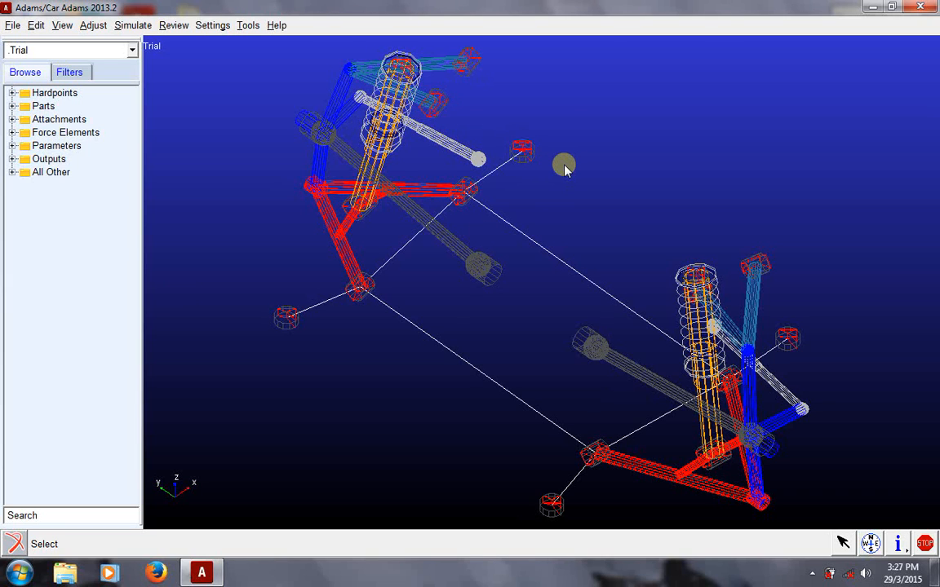
Step: Display the double wishbone suspension in the front view with shaded rendering
{"action": "right_click", "coordinate": [621, 106]}
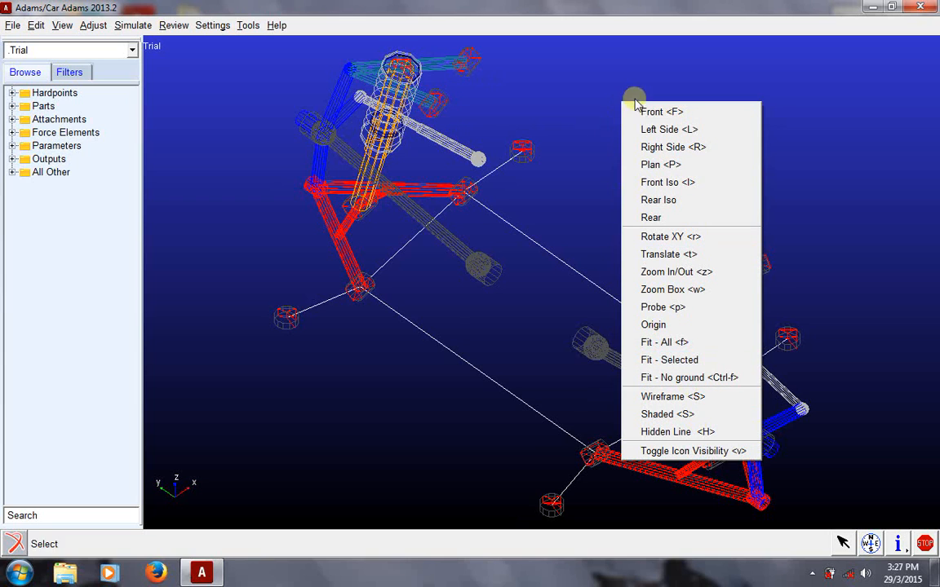
{"action": "right_click", "coordinate": [543, 64]}
{"action": "left_click", "coordinate": [573, 72]}
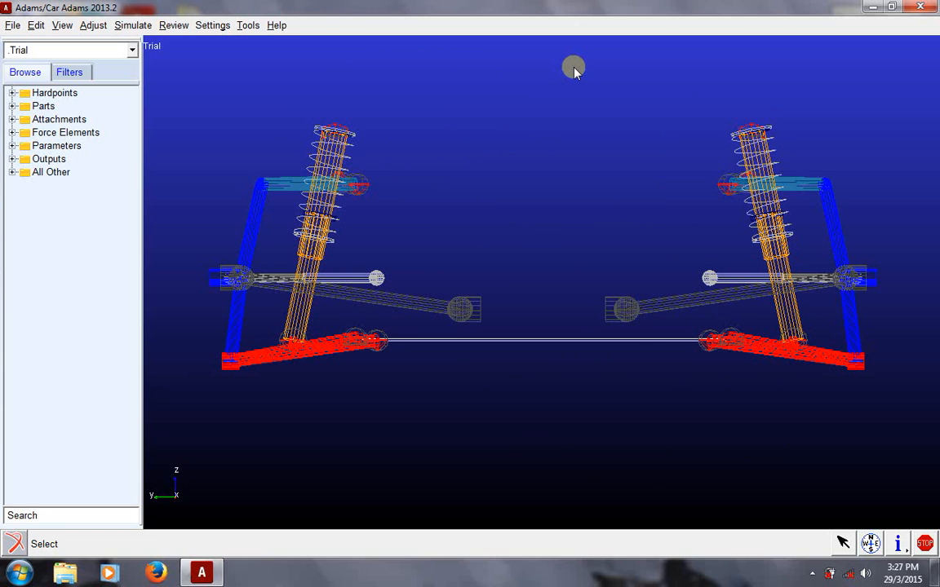
{"action": "right_click", "coordinate": [574, 71]}
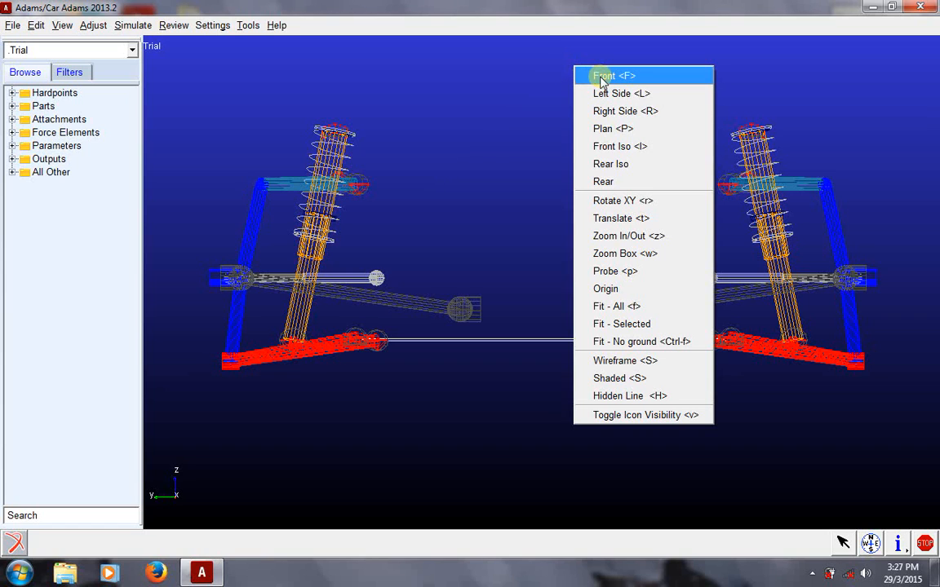
{"action": "left_click", "coordinate": [622, 379]}
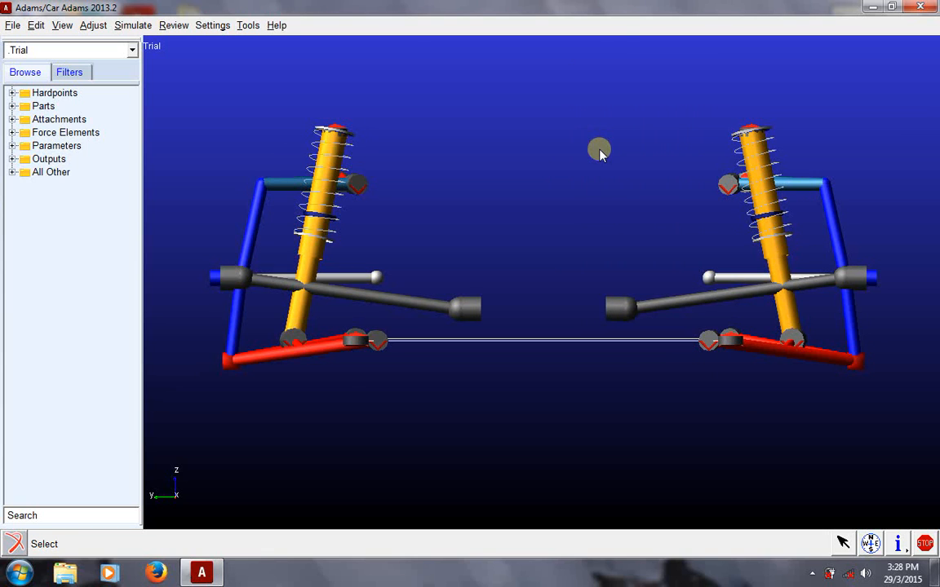
Step: Inspect the Trial suspension from several angles, finish in the isometric view, and keep the current Windows color scheme without further messages
{"action": "key", "text": "r"}
{"action": "left_click_drag", "start_coordinate": [647, 237], "coordinate": [587, 279]}
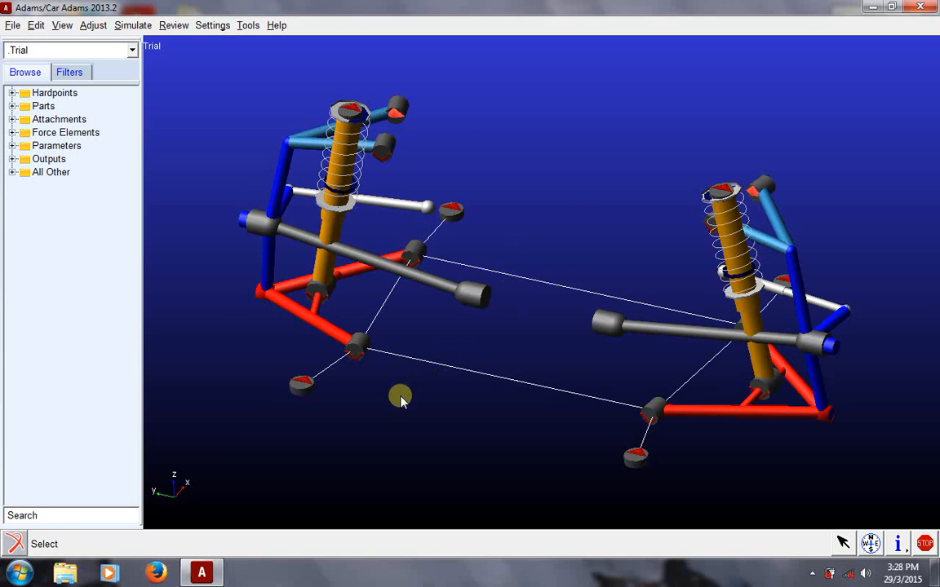
{"action": "key", "text": "r"}
{"action": "left_click_drag", "start_coordinate": [300, 390], "coordinate": [544, 324]}
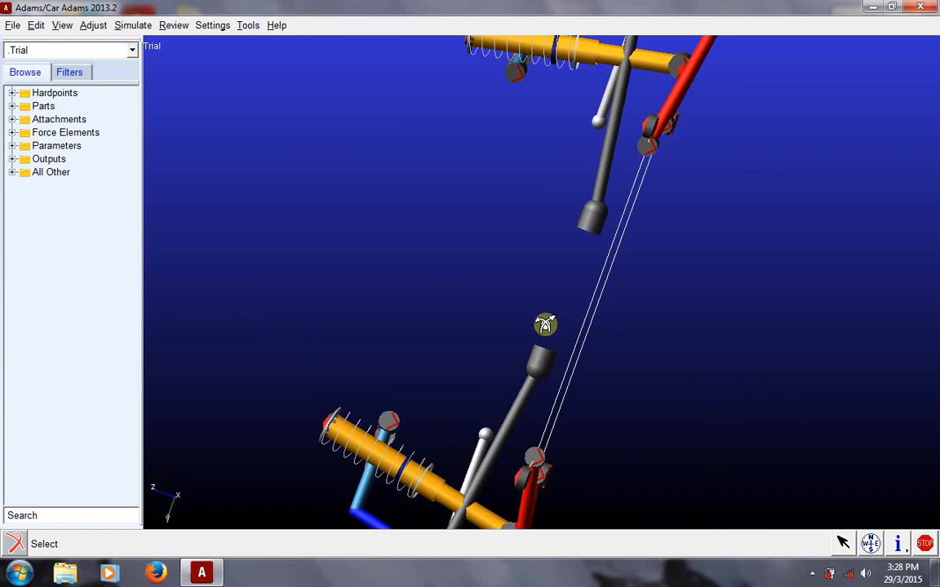
{"action": "key", "text": "shift+f"}
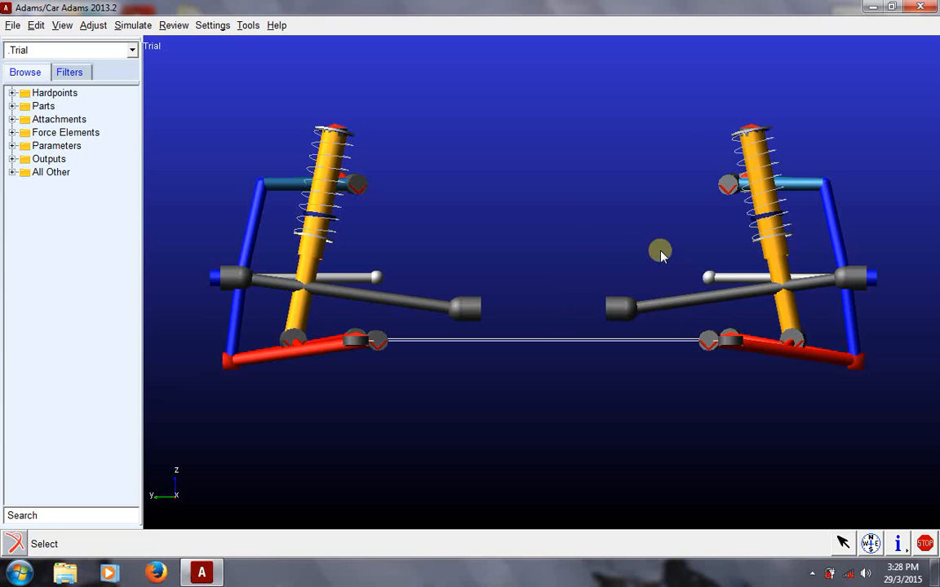
{"action": "key", "text": "shift+i"}
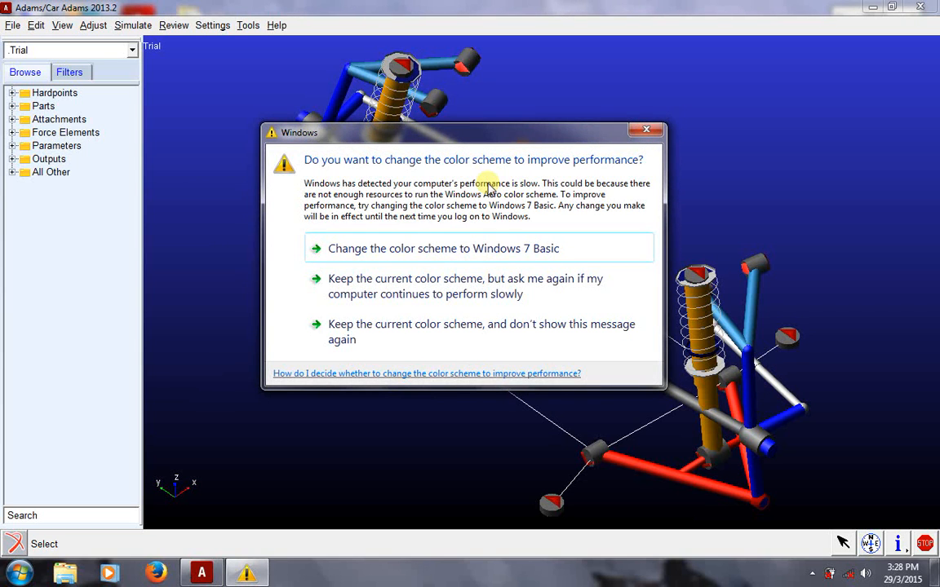
{"action": "left_click", "coordinate": [388, 343]}
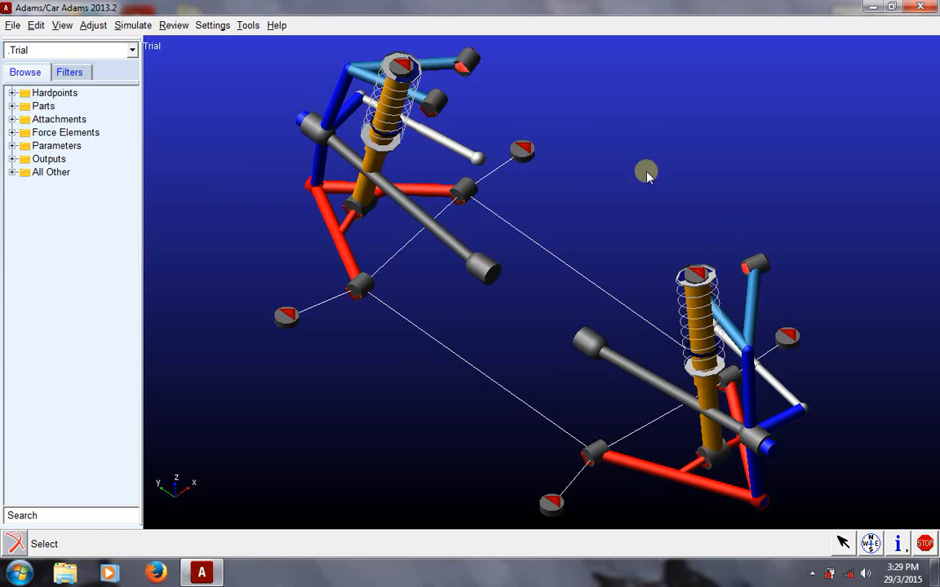
Step: Start a new suspension assembly and name it Trial_Assembly
{"action": "left_click", "coordinate": [12, 25]}
{"action": "left_click", "coordinate": [12, 26]}
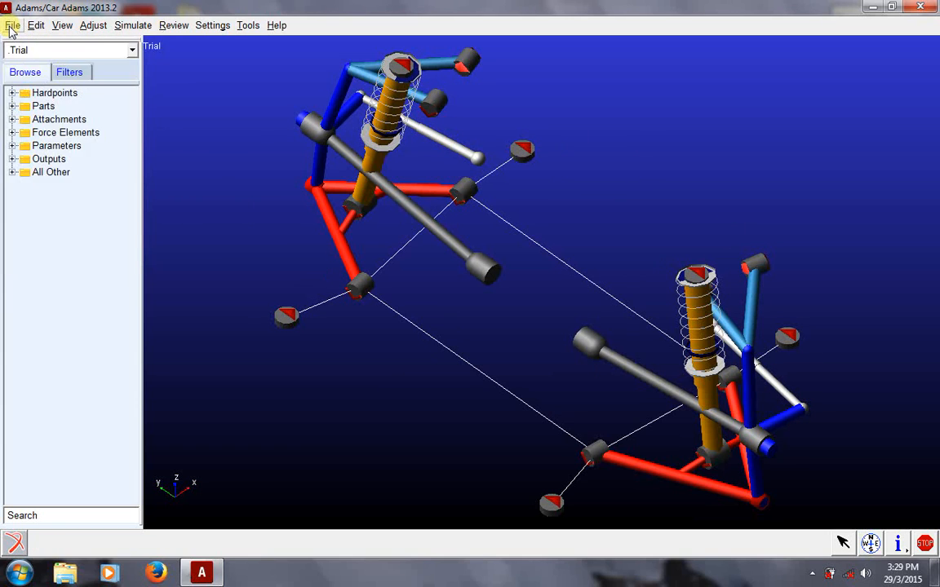
{"action": "left_click", "coordinate": [13, 25]}
{"action": "mouse_move", "coordinate": [19, 42]}
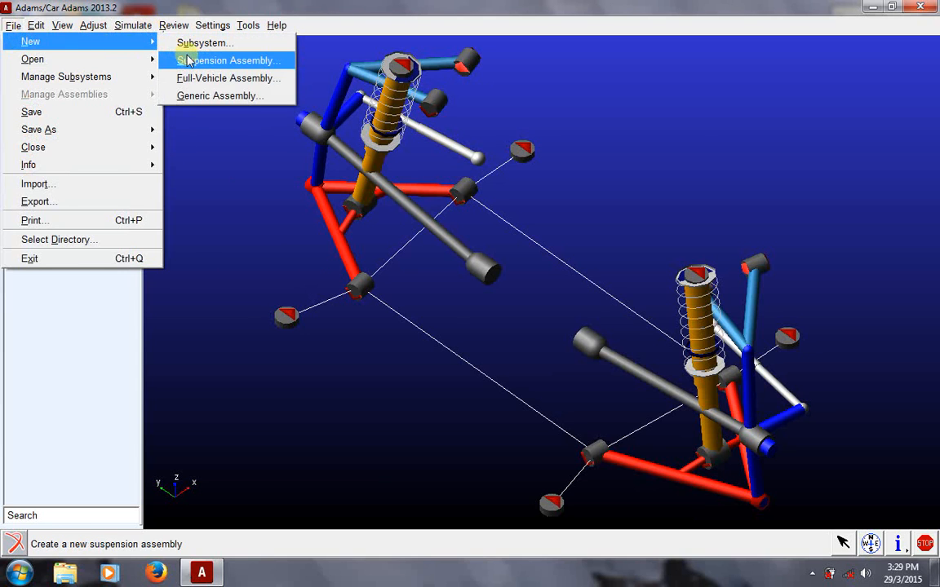
{"action": "left_click", "coordinate": [188, 61]}
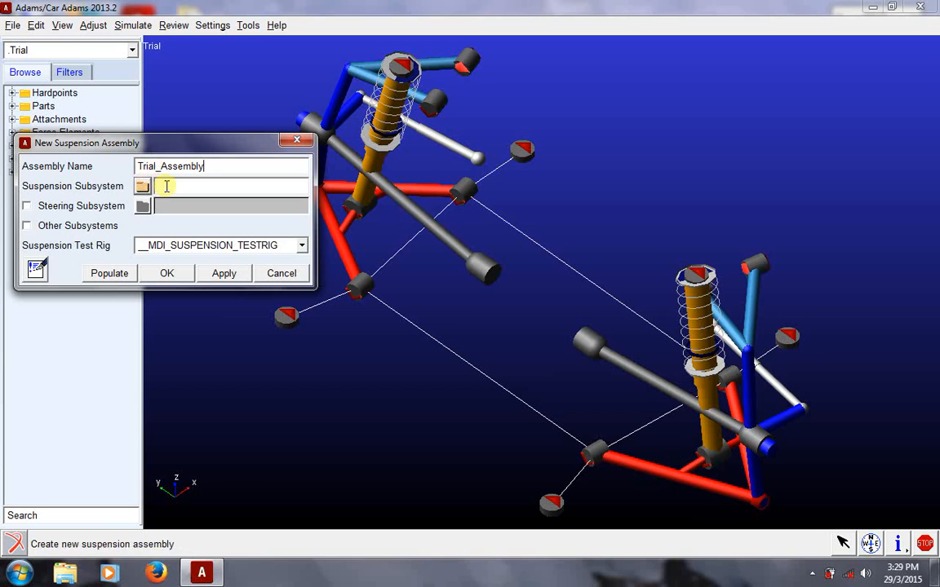
{"action": "left_click", "coordinate": [168, 190]}
{"action": "right_click", "coordinate": [169, 189]}
{"action": "mouse_move", "coordinate": [222, 197]}
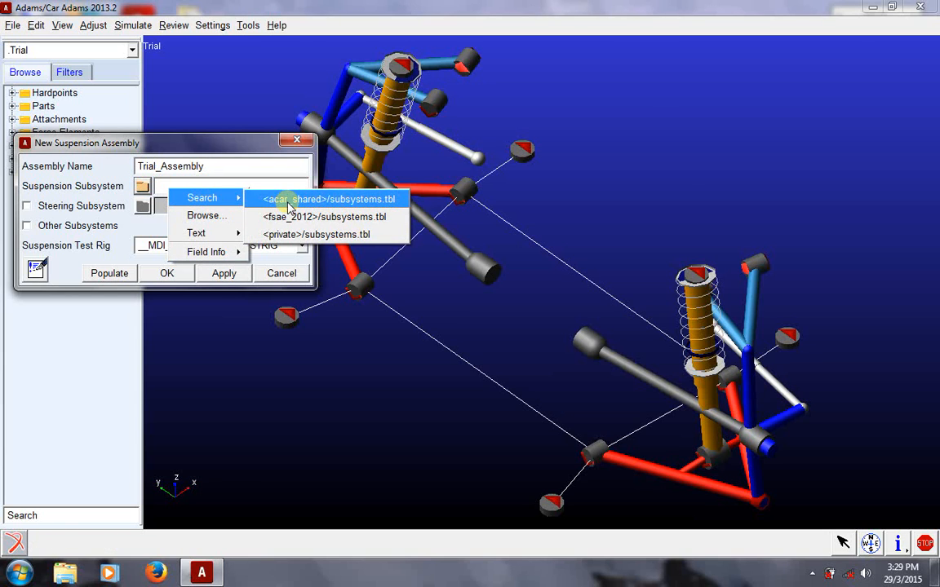
{"action": "left_click", "coordinate": [288, 202]}
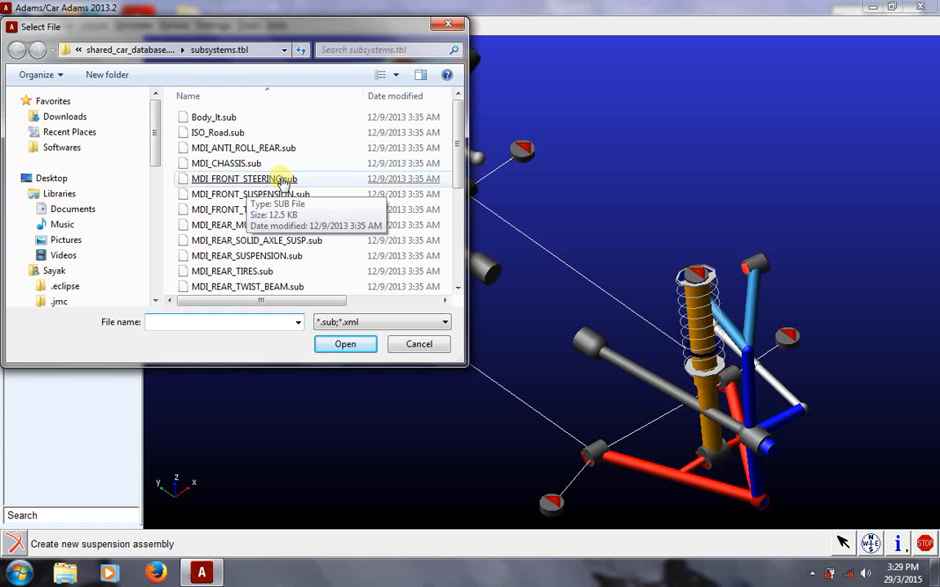
{"action": "double_click", "coordinate": [282, 181]}
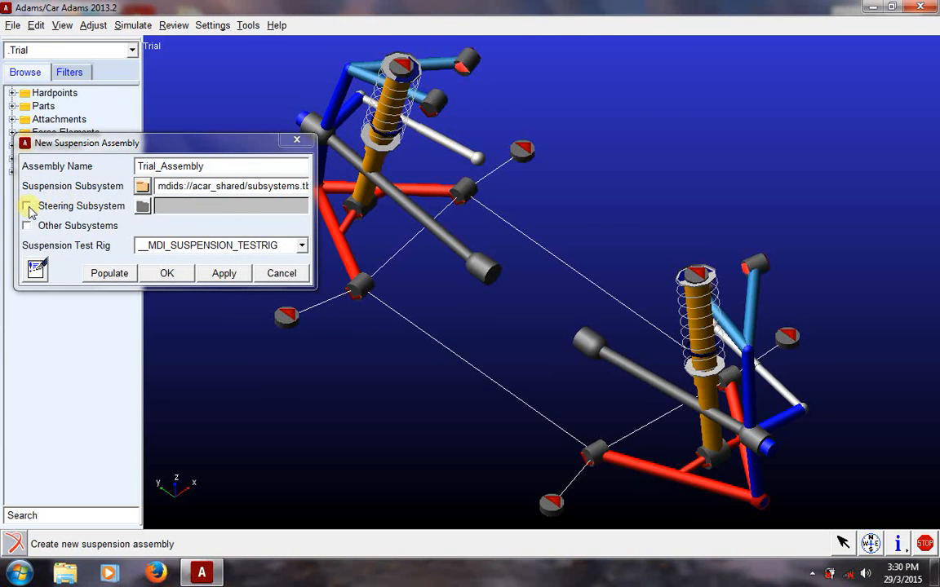
{"action": "right_click", "coordinate": [277, 188]}
{"action": "left_click_drag", "start_coordinate": [159, 186], "coordinate": [230, 186]}
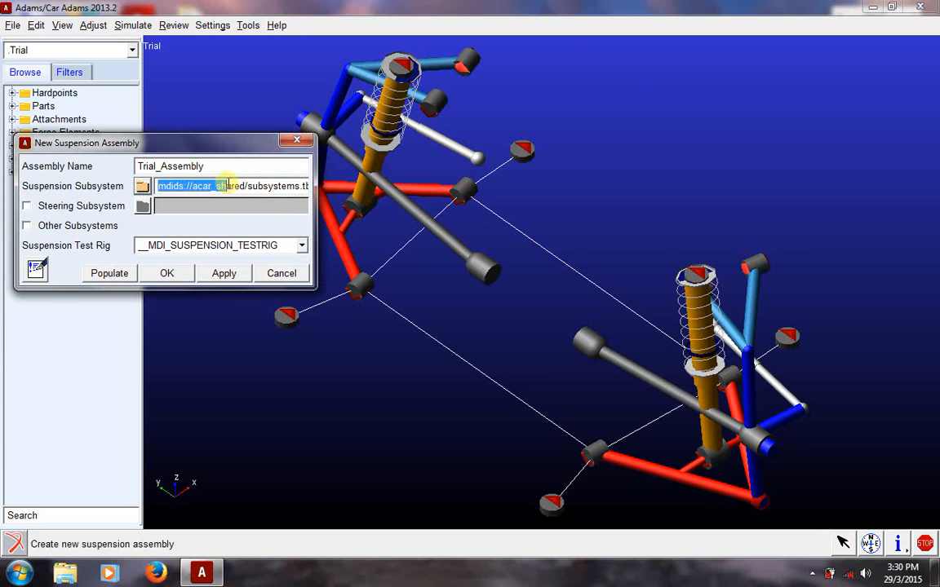
{"action": "left_click", "coordinate": [241, 185]}
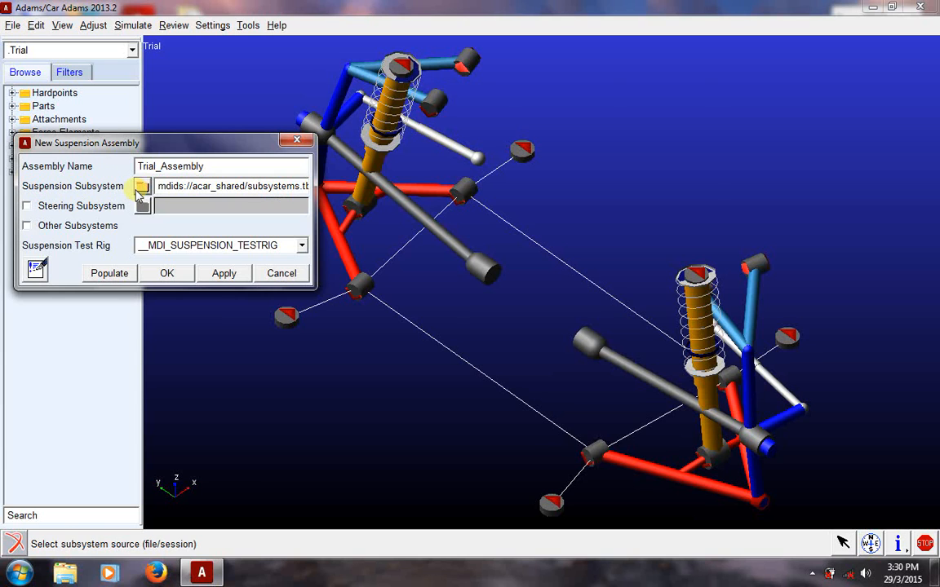
{"action": "left_click", "coordinate": [282, 186]}
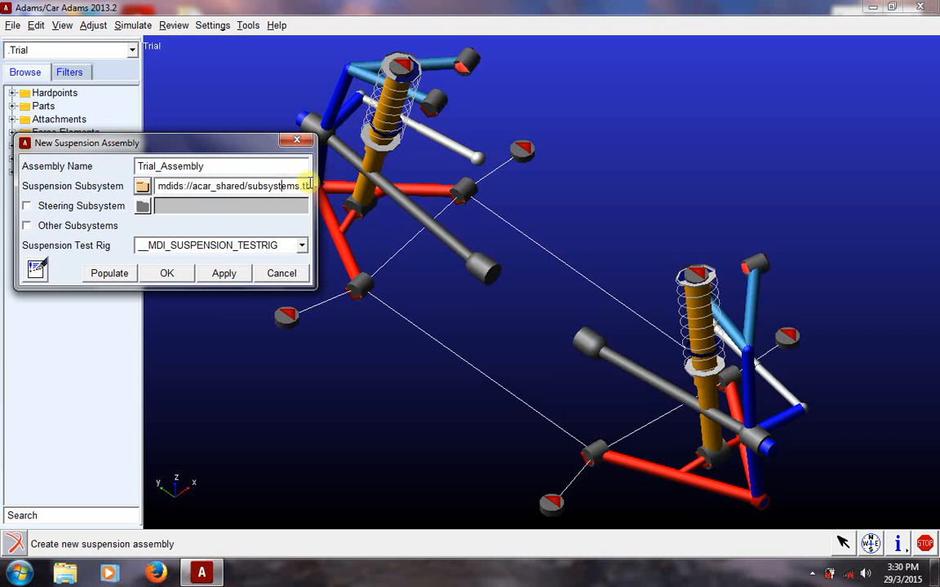
{"action": "right_click", "coordinate": [248, 186]}
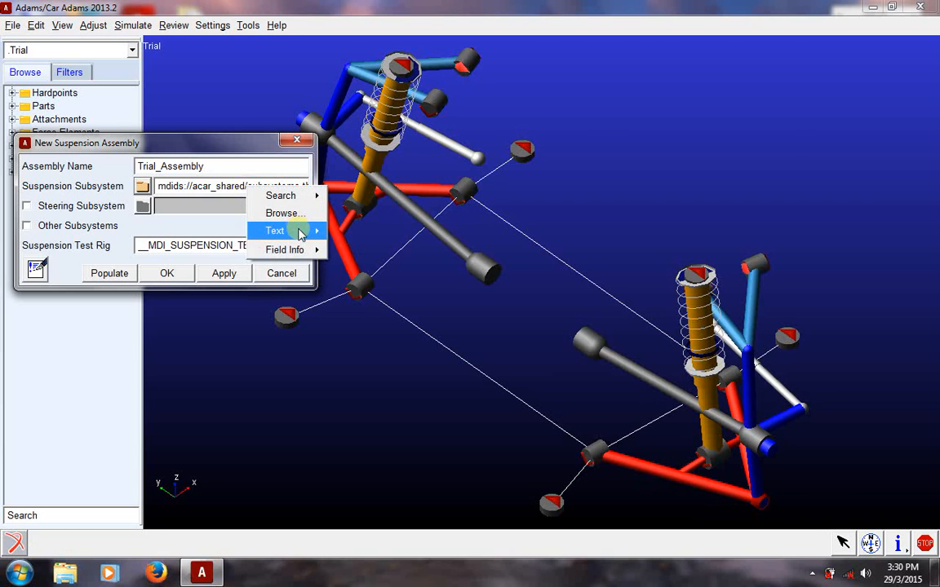
{"action": "mouse_move", "coordinate": [301, 231]}
{"action": "left_click", "coordinate": [351, 232]}
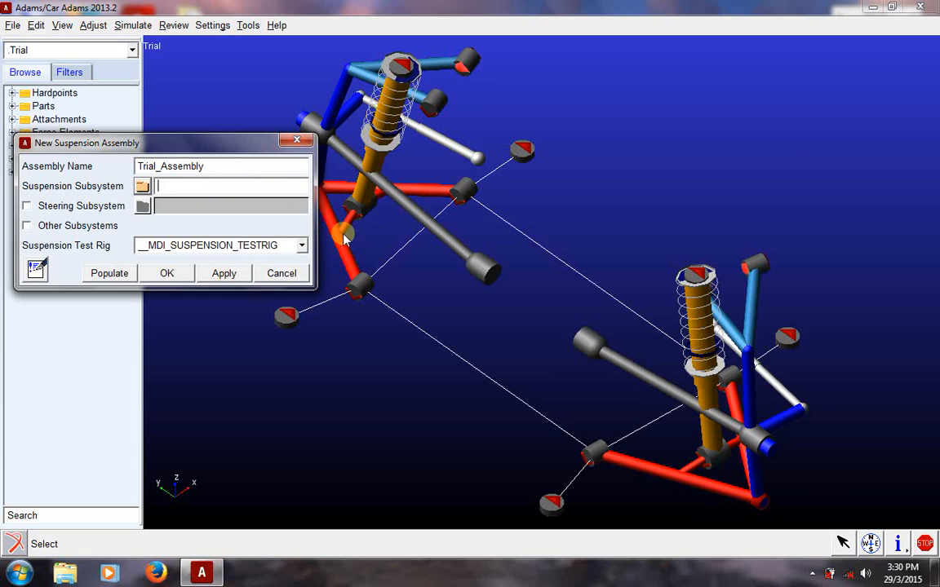
Step: Switch the suspension subsystem's source from file to the current session, using the Trial subsystem
{"action": "right_click", "coordinate": [201, 186]}
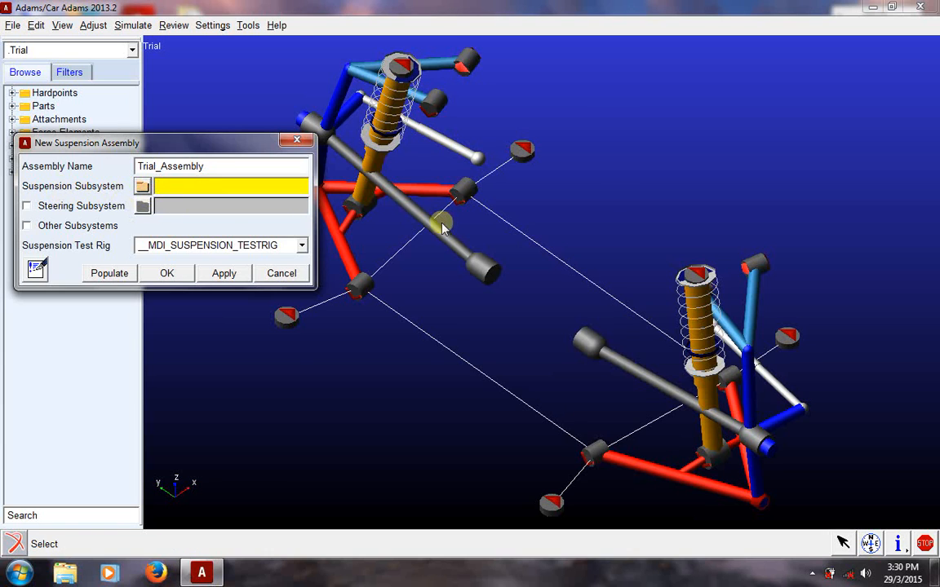
{"action": "left_click", "coordinate": [169, 190]}
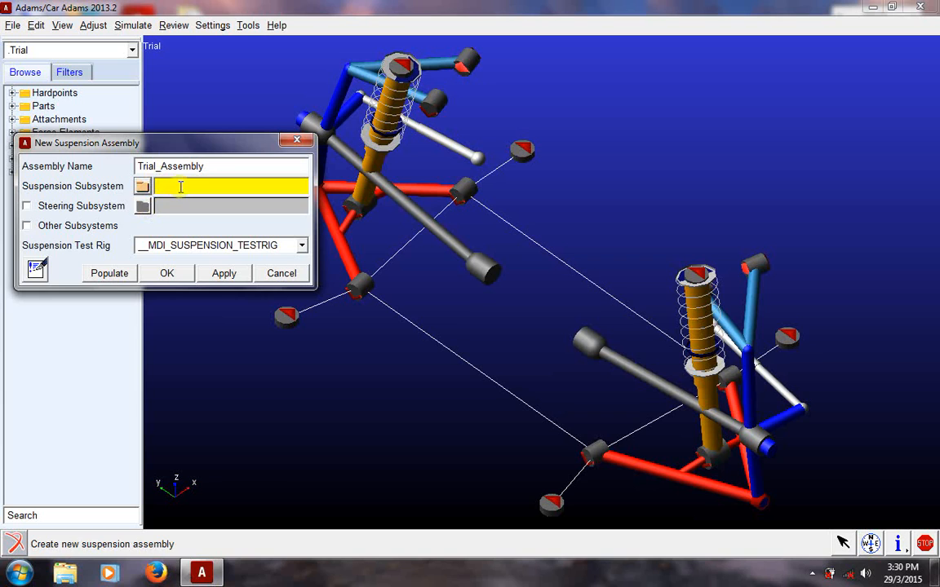
{"action": "left_click", "coordinate": [145, 187]}
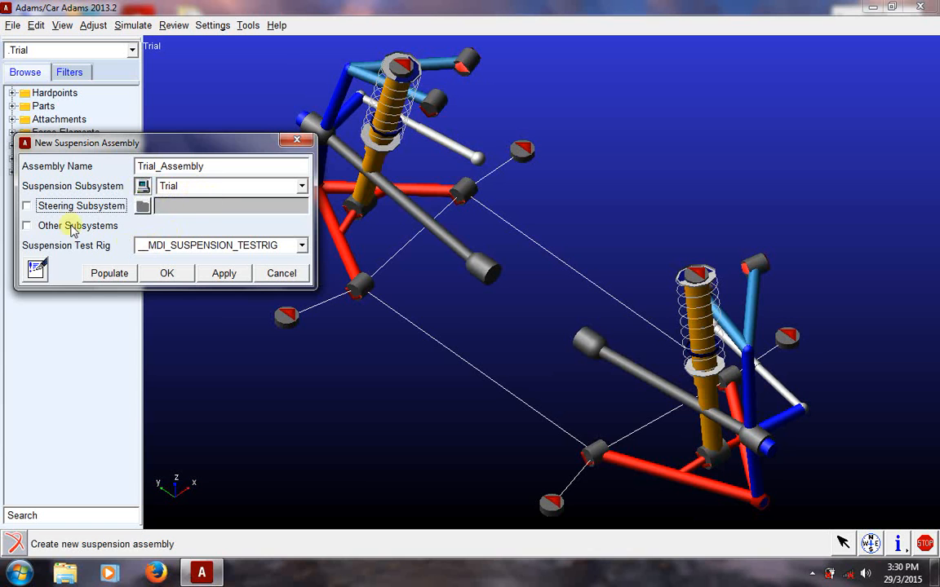
Step: Include MDI_FRONT_STEERING.sub from the acar_shared subsystems as the steering subsystem and create the suspension assembly
{"action": "left_click", "coordinate": [26, 205]}
{"action": "right_click", "coordinate": [181, 213]}
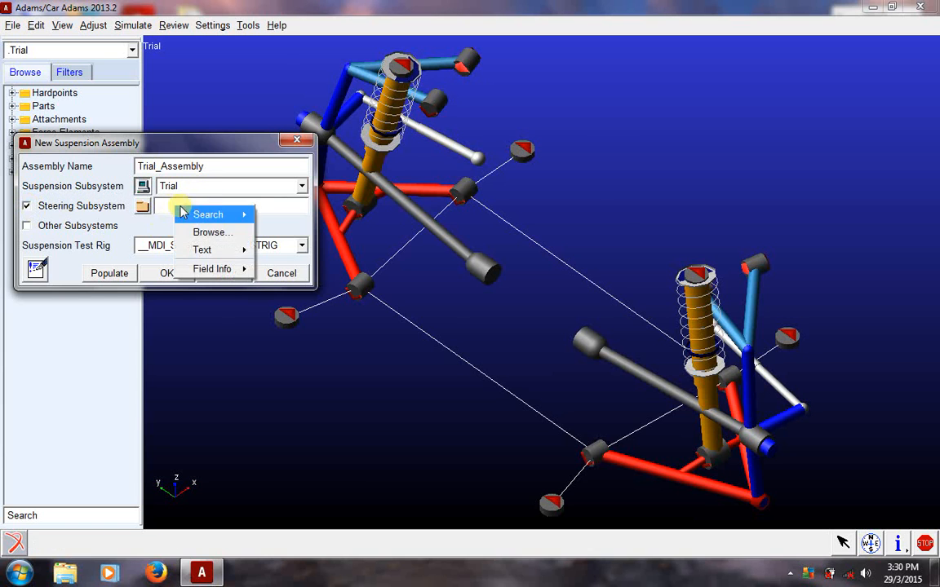
{"action": "mouse_move", "coordinate": [195, 214]}
{"action": "left_click", "coordinate": [277, 214]}
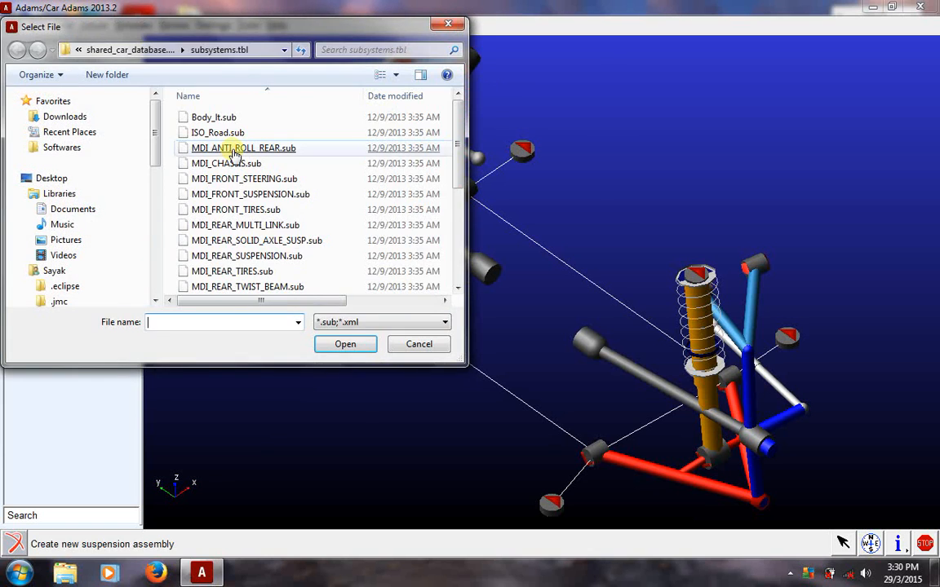
{"action": "double_click", "coordinate": [236, 181]}
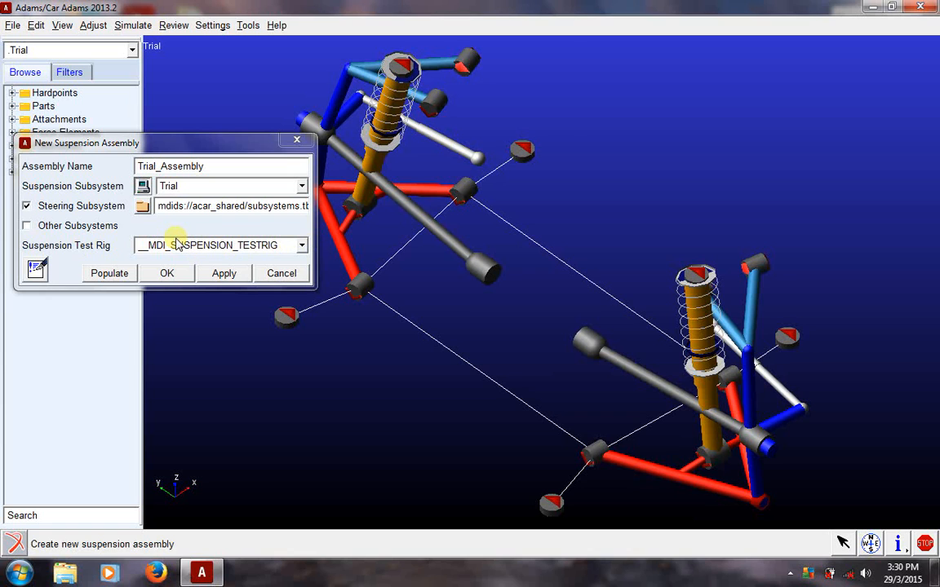
{"action": "left_click", "coordinate": [168, 274]}
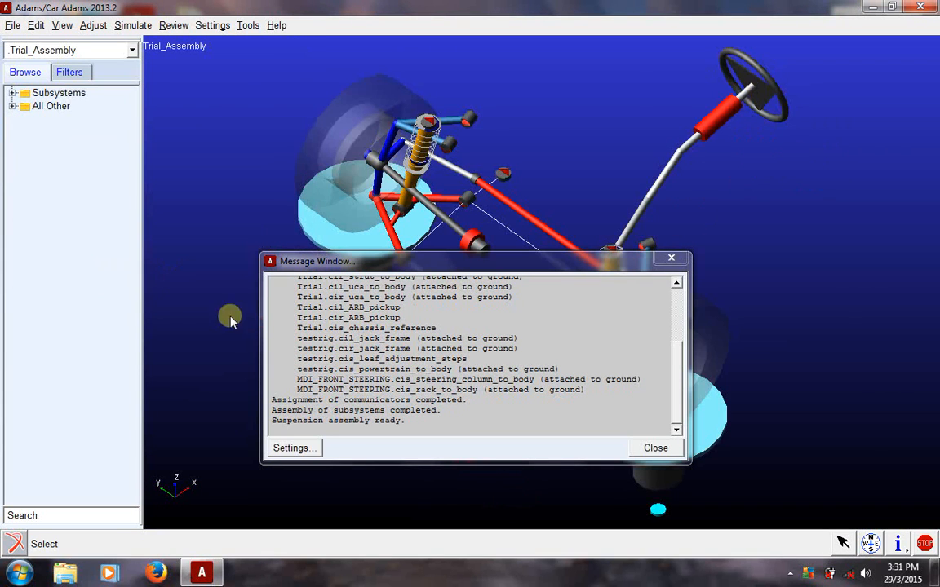
{"action": "left_click", "coordinate": [662, 446]}
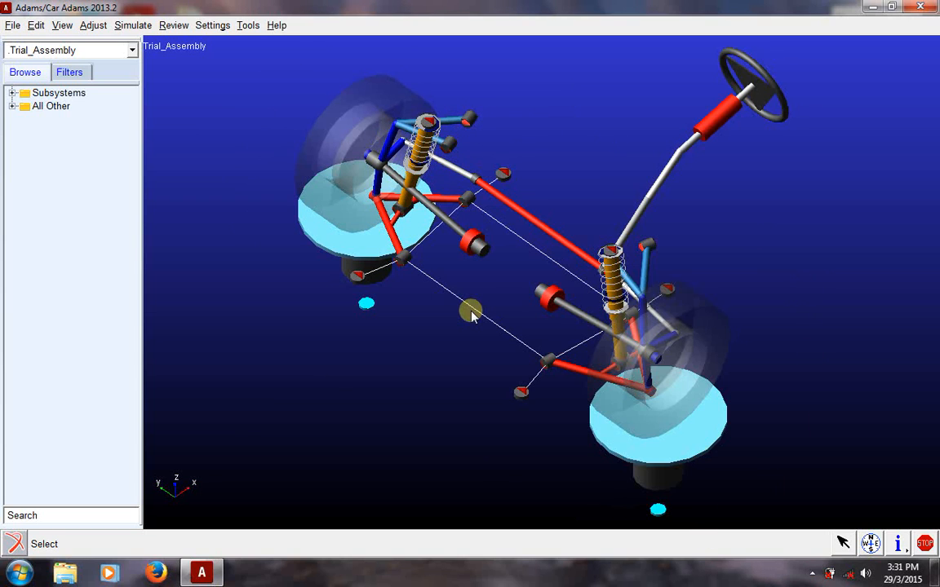
{"action": "left_click", "coordinate": [93, 25]}
{"action": "mouse_move", "coordinate": [98, 45]}
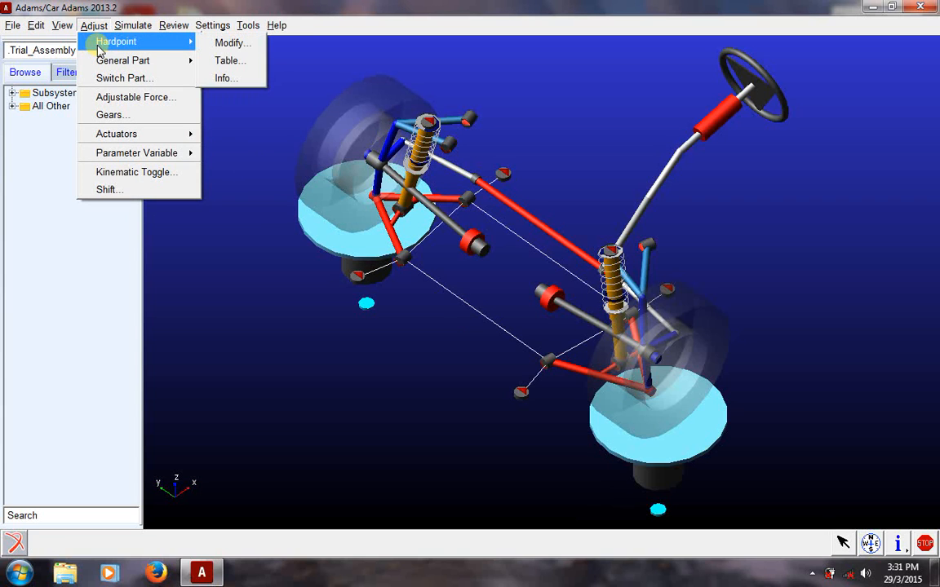
{"action": "left_click", "coordinate": [289, 324]}
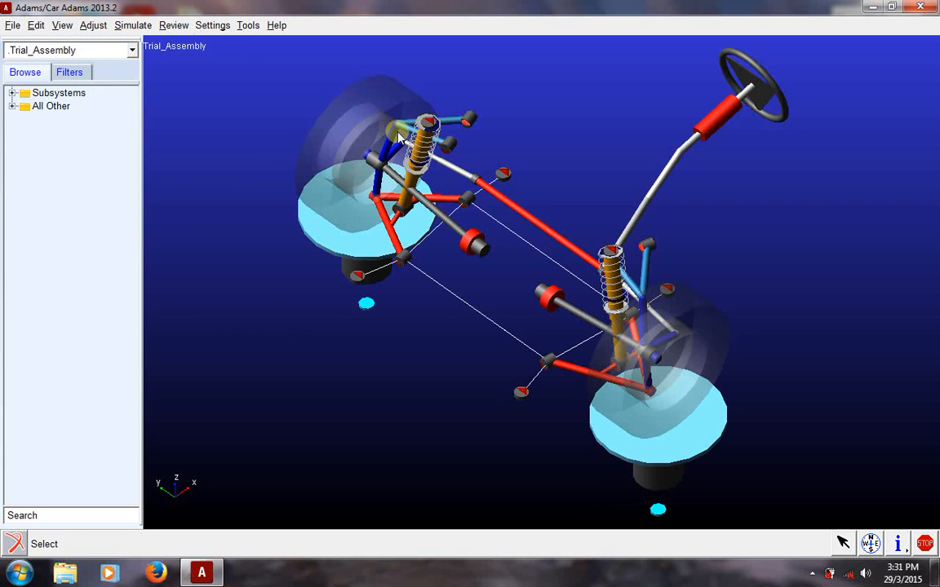
Step: Examine the wishbones, strut and tie rod at the far wheel of the assembly close up
{"action": "key", "text": "z"}
{"action": "left_click_drag", "start_coordinate": [394, 173], "coordinate": [437, 147]}
{"action": "key", "text": "t"}
{"action": "left_click_drag", "start_coordinate": [367, 117], "coordinate": [562, 290]}
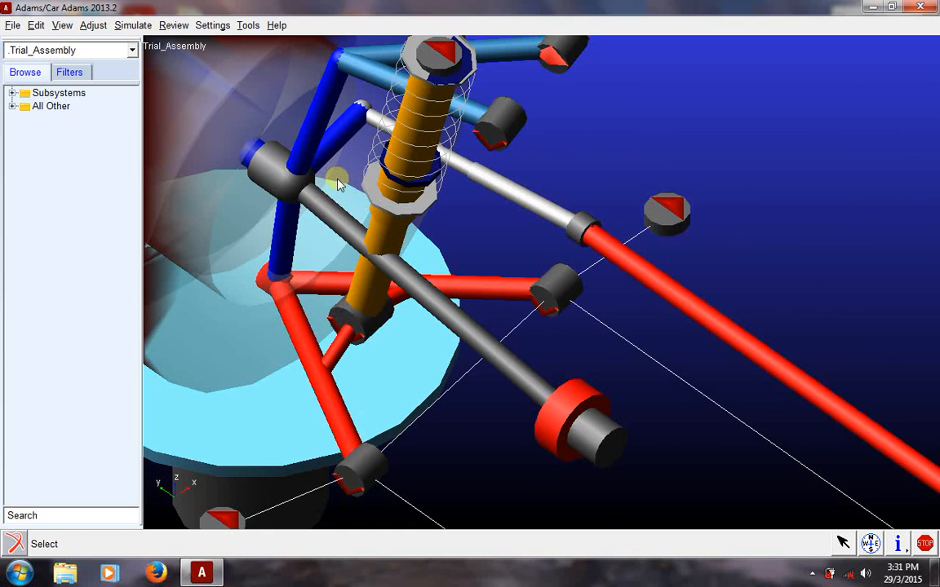
{"action": "key", "text": "t"}
{"action": "left_click_drag", "start_coordinate": [371, 150], "coordinate": [377, 220]}
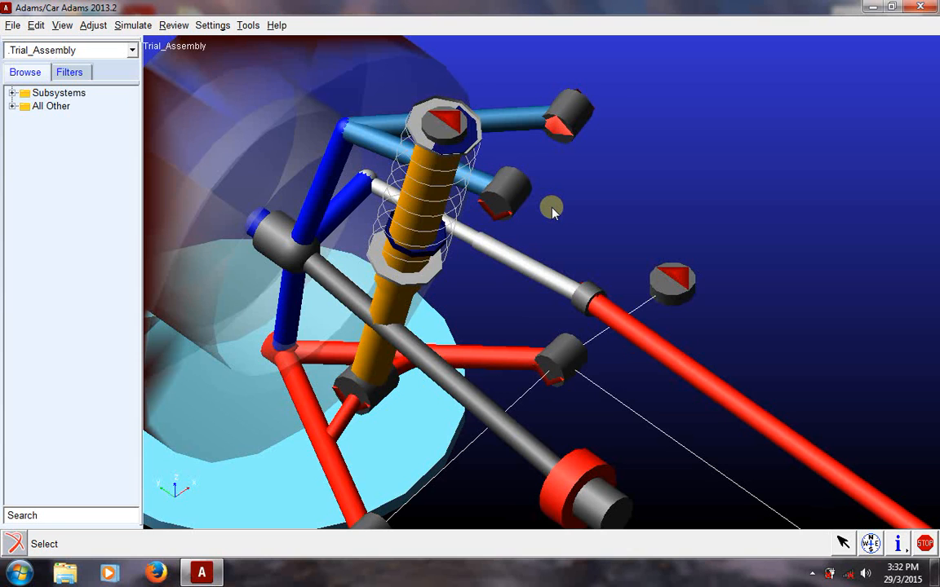
Step: Examine the assembly in the front view and return to an isometric view fitted to the whole model
{"action": "key", "text": "shift+f"}
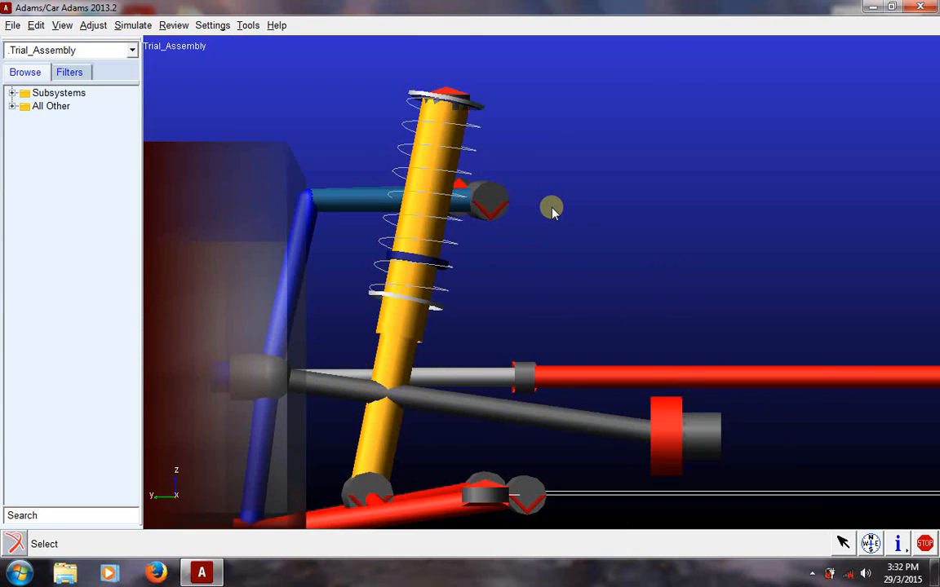
{"action": "key", "text": "f"}
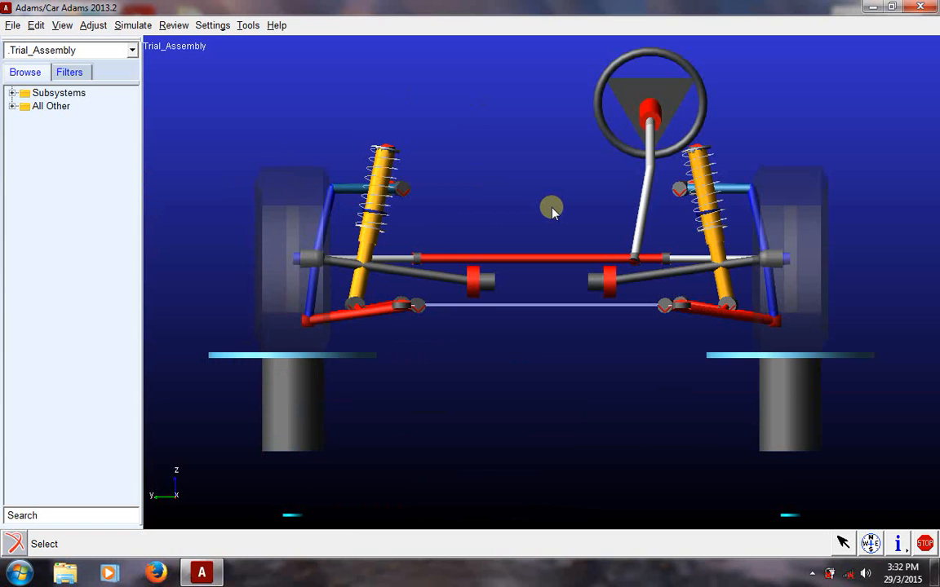
{"action": "key", "text": "shift+i"}
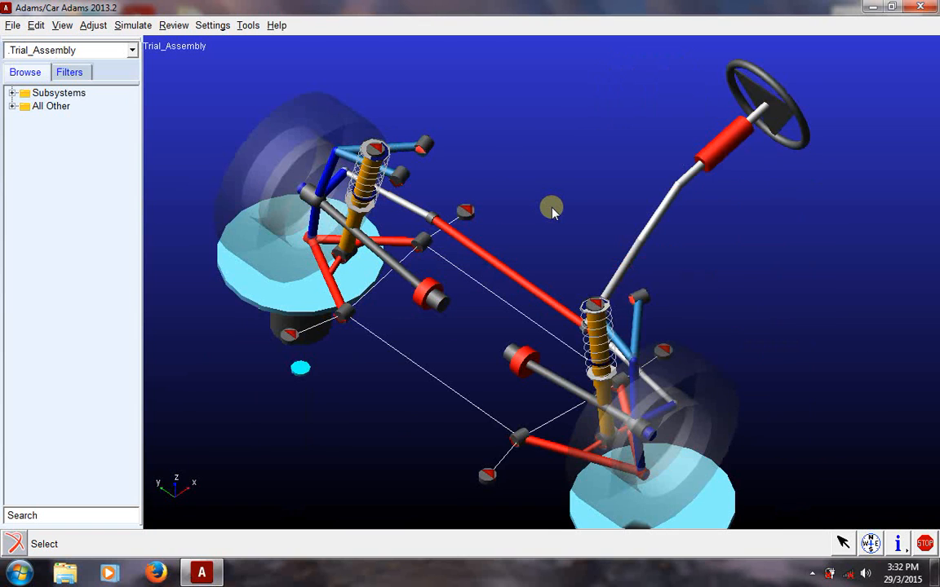
{"action": "key", "text": "f"}
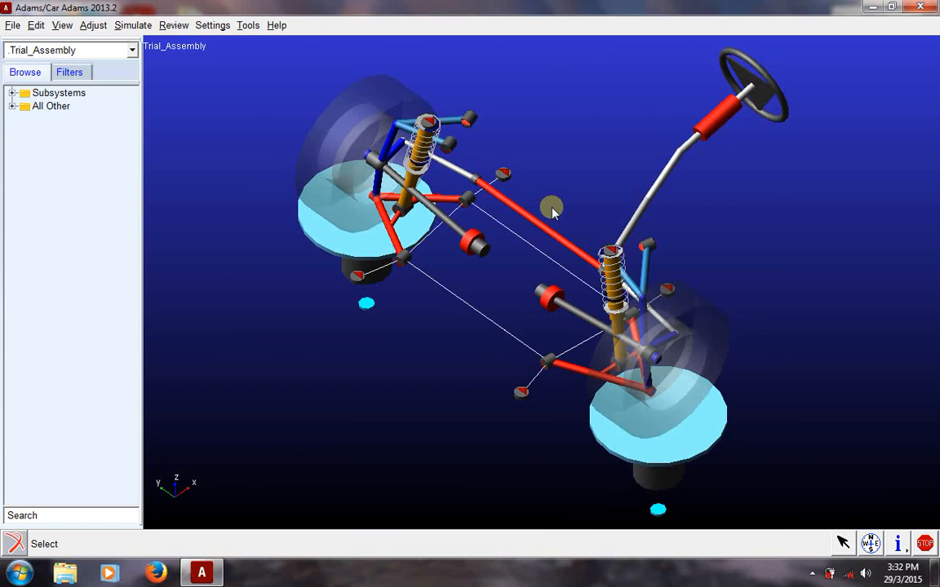
Step: Open the hardpoint modification table for the Trial subsystem of Trial_Assembly
{"action": "left_click", "coordinate": [95, 27]}
{"action": "mouse_move", "coordinate": [99, 41]}
{"action": "left_click", "coordinate": [250, 64]}
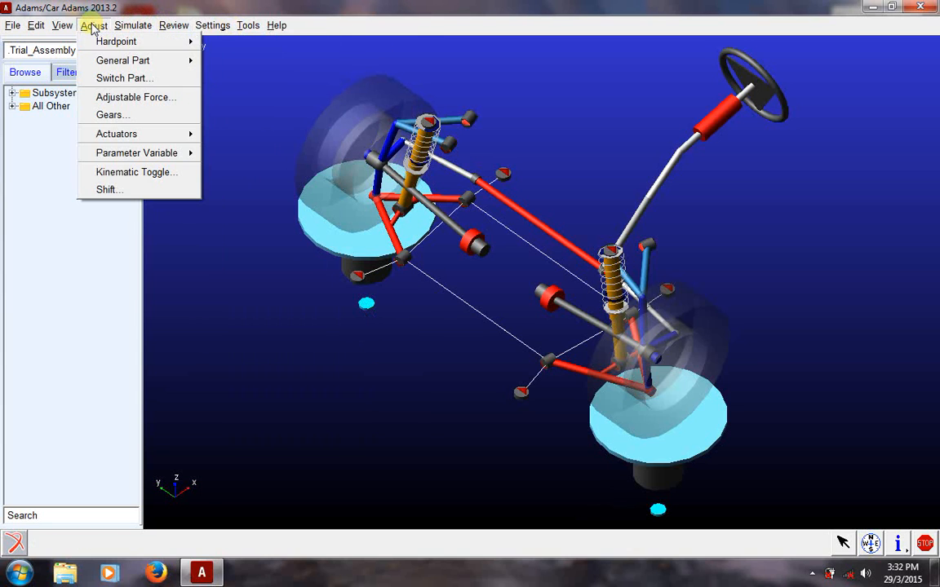
{"action": "mouse_move", "coordinate": [99, 41]}
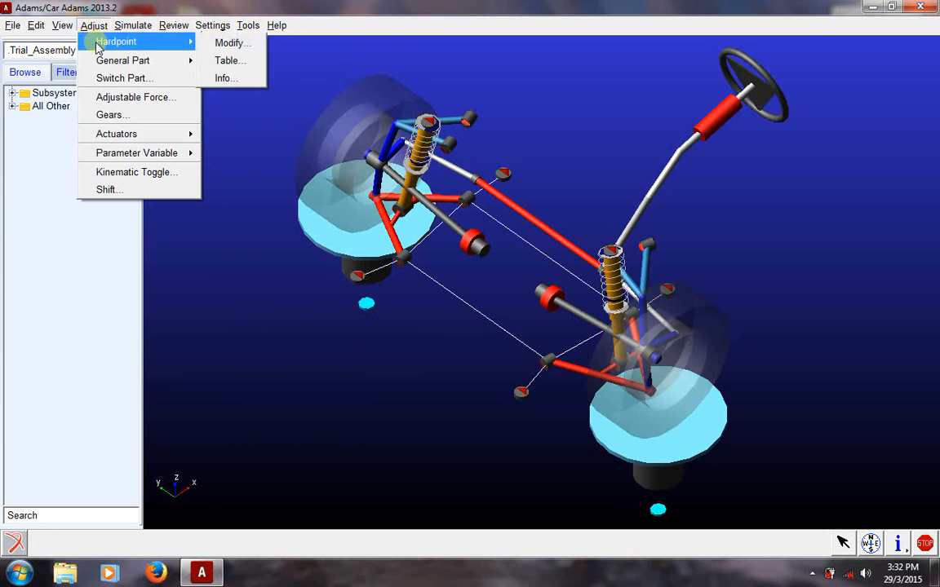
{"action": "left_click", "coordinate": [229, 62]}
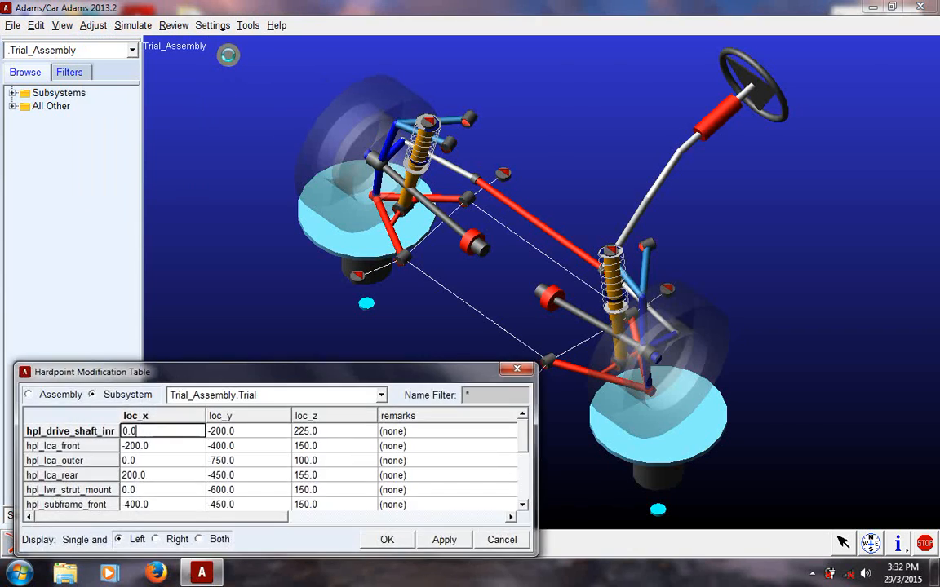
Step: Set loc_y of the hpl_lca_front hardpoint to -300 and apply the change to the model
{"action": "left_click_drag", "start_coordinate": [223, 377], "coordinate": [262, 309]}
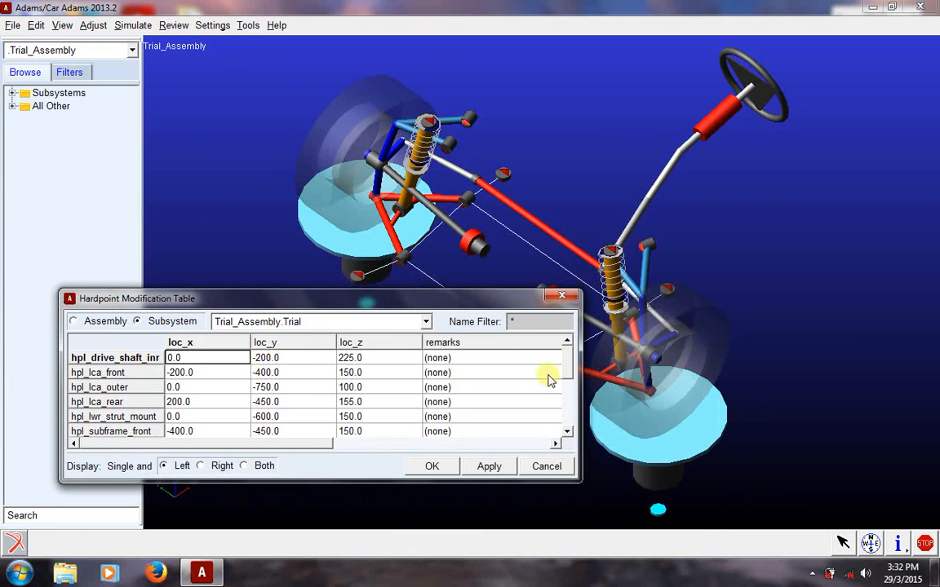
{"action": "mouse_move", "coordinate": [566, 364]}
{"action": "left_mouse_down"}
{"action": "mouse_move", "coordinate": [563, 425]}
{"action": "mouse_move", "coordinate": [563, 356]}
{"action": "left_mouse_up"}
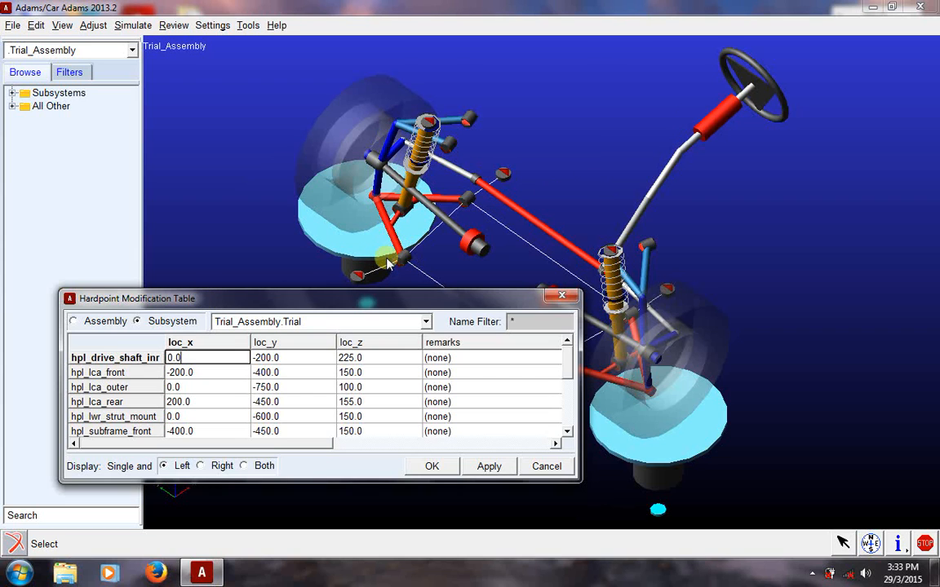
{"action": "left_click", "coordinate": [200, 373]}
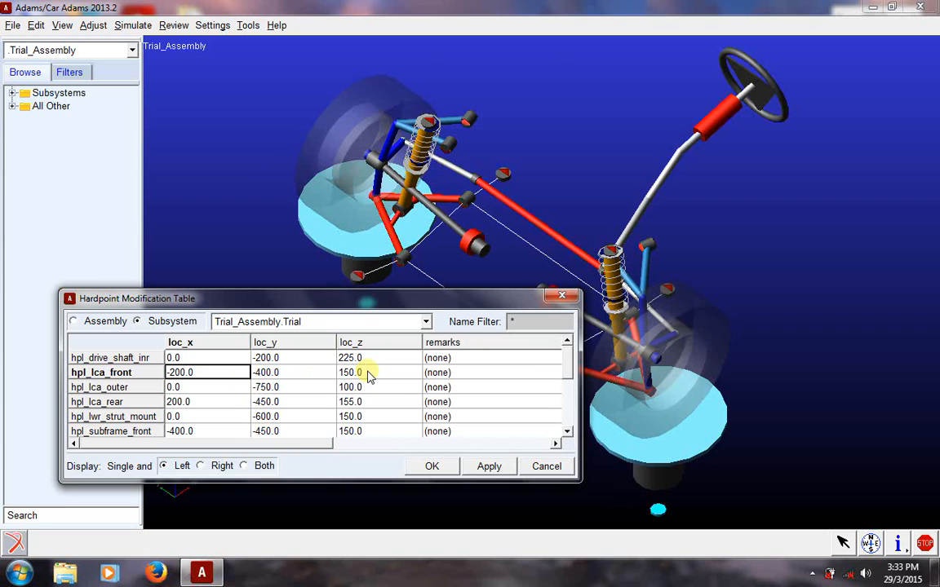
{"action": "left_click", "coordinate": [284, 374]}
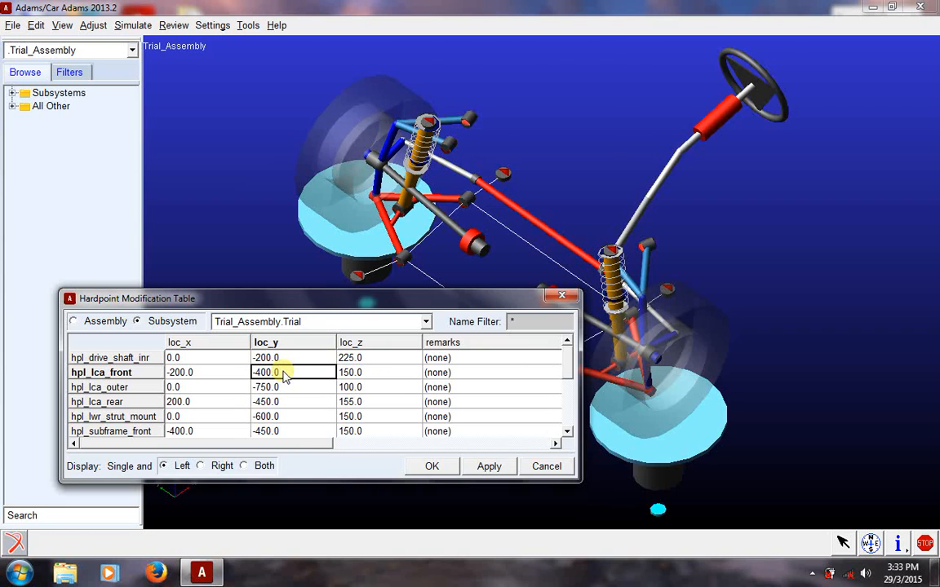
{"action": "type", "text": "-"}
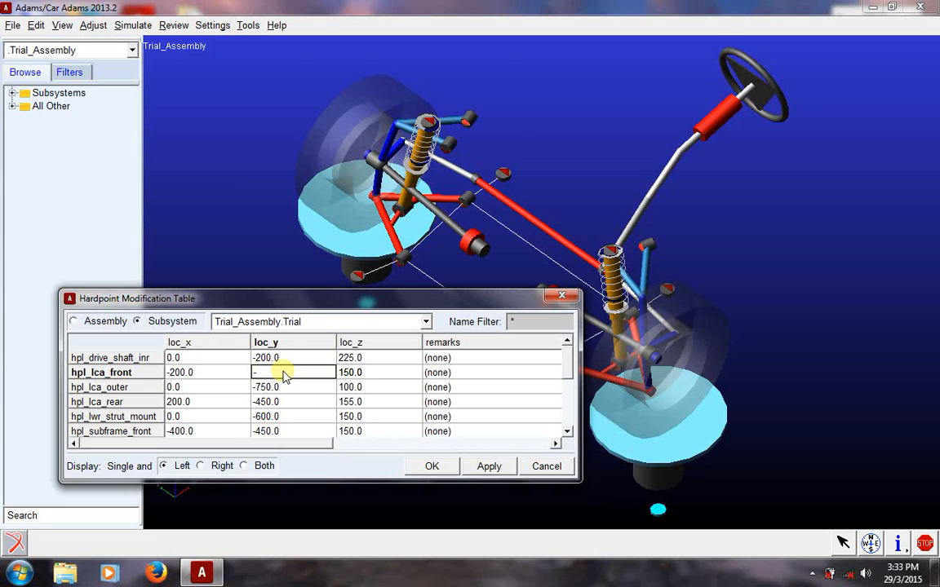
{"action": "left_click", "coordinate": [505, 473]}
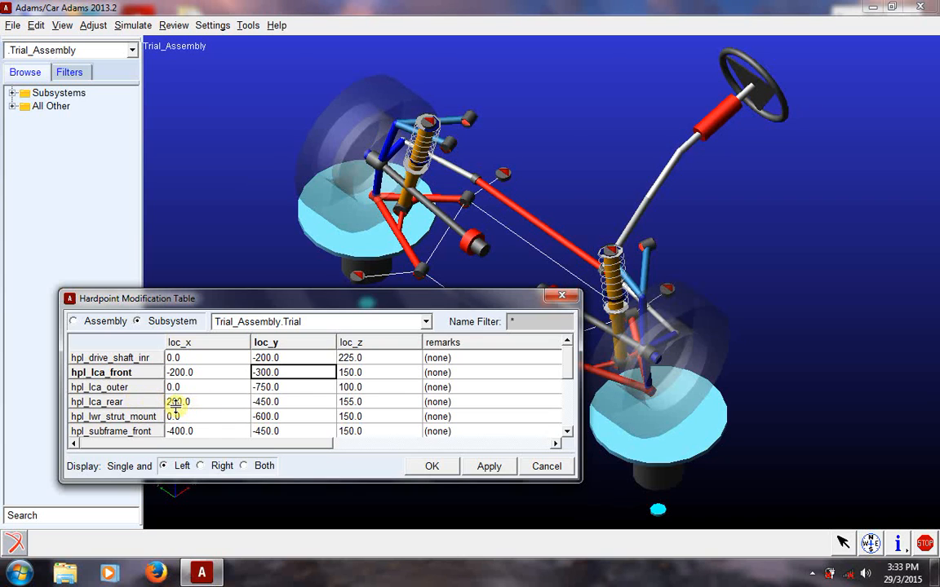
Step: Set the hpl_lca_rear hardpoint to loc_y -300 and loc_z 150, and apply the change
{"action": "left_click", "coordinate": [256, 402]}
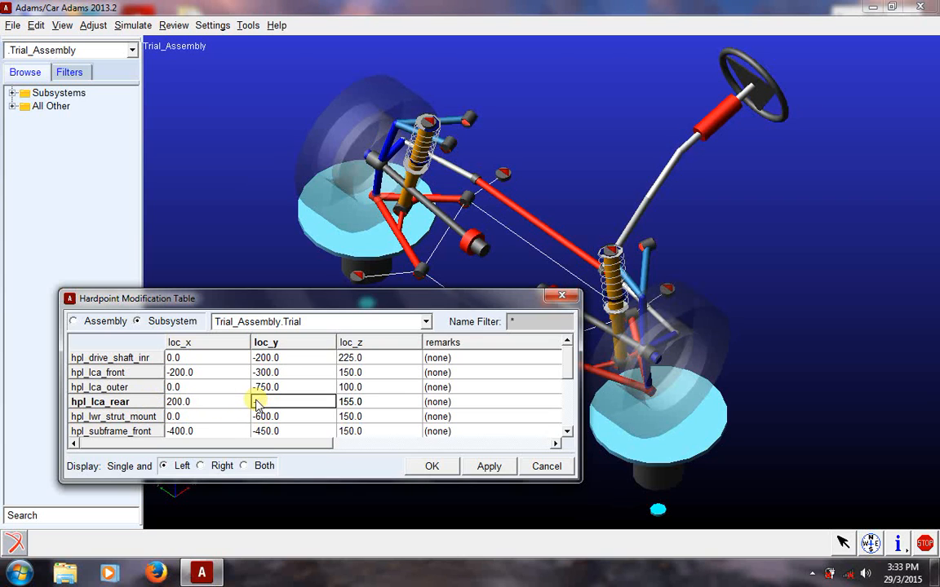
{"action": "type", "text": "-300"}
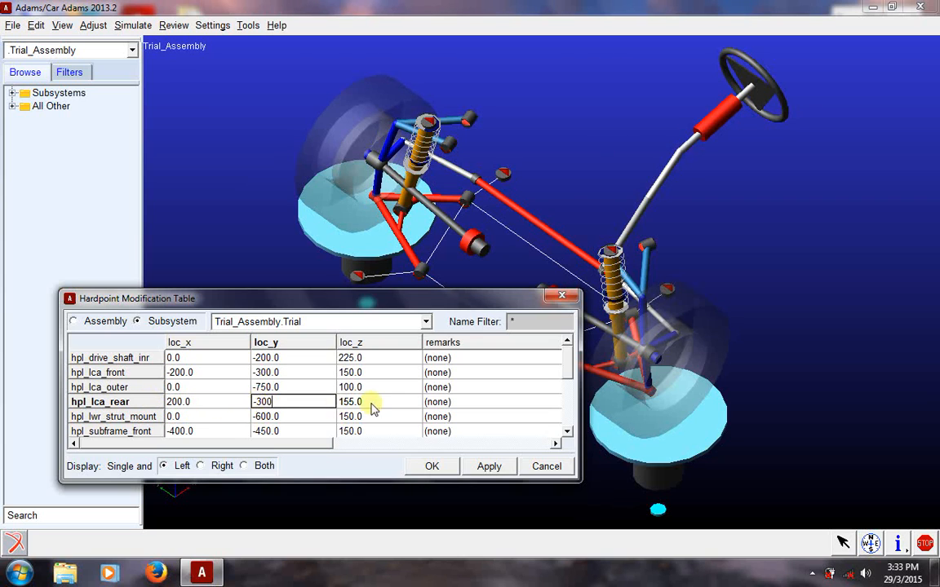
{"action": "left_click", "coordinate": [371, 404]}
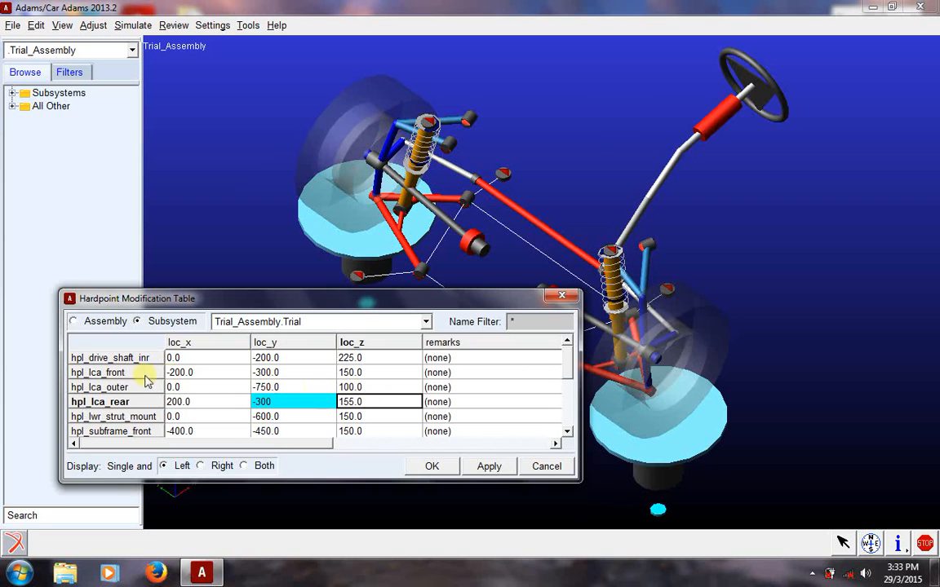
{"action": "type", "text": "1"}
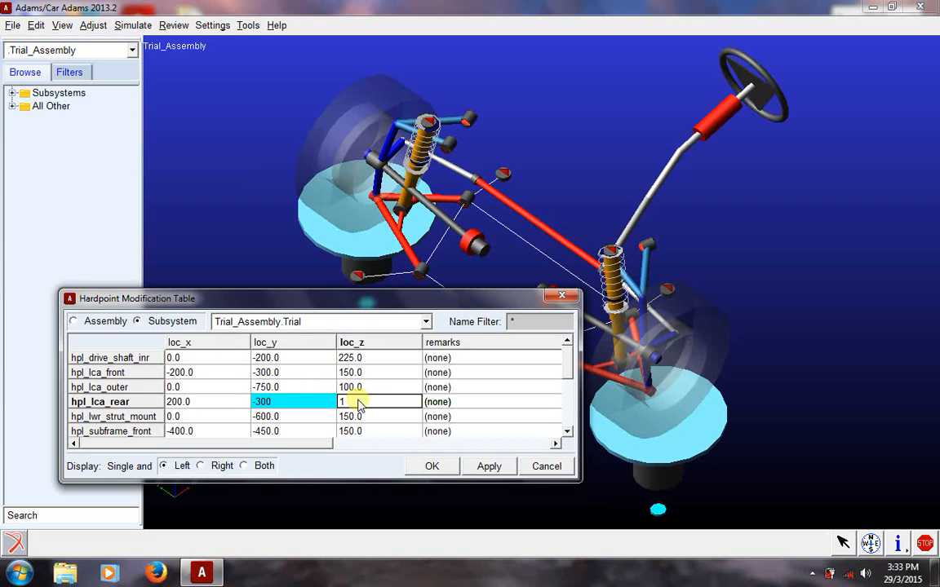
{"action": "type", "text": "50"}
{"action": "left_click", "coordinate": [489, 465]}
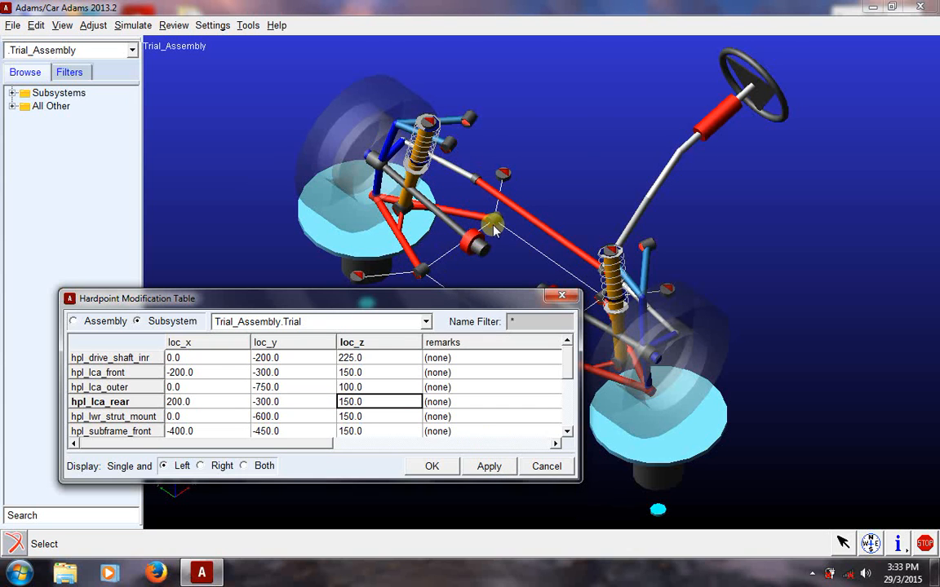
Step: Examine the lower control arms in the assembly and compare the lower and upper arm hardpoint coordinates in the table
{"action": "left_click_drag", "start_coordinate": [482, 304], "coordinate": [664, 383]}
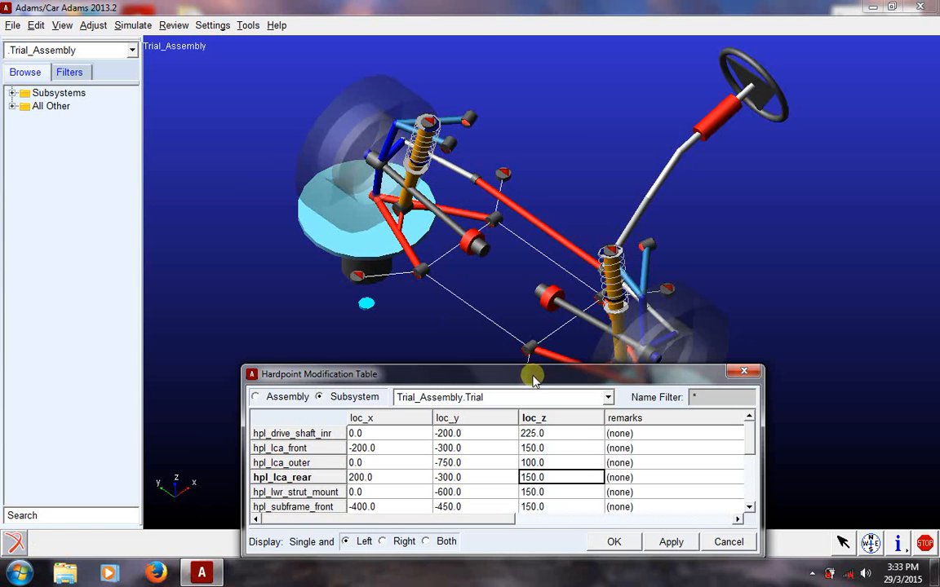
{"action": "left_click_drag", "start_coordinate": [532, 378], "coordinate": [633, 321]}
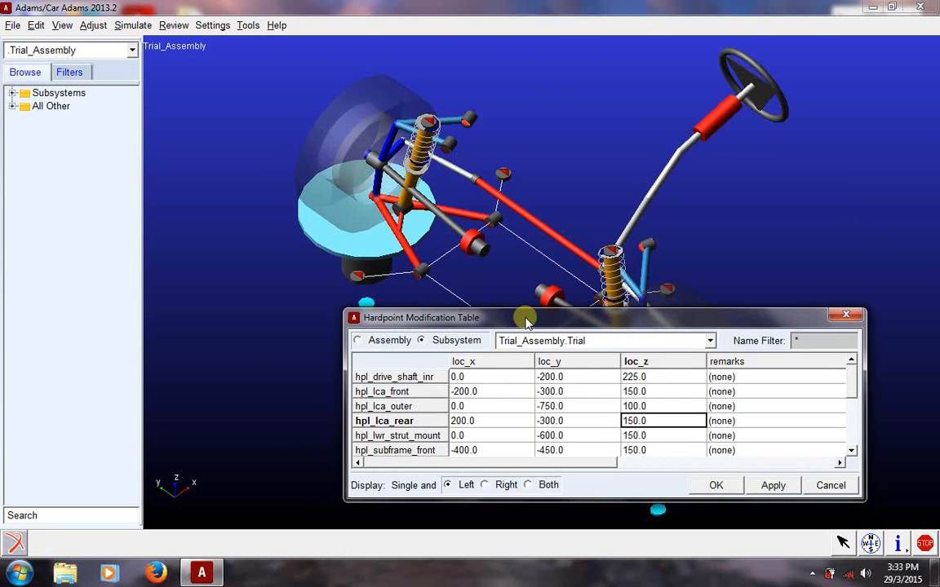
{"action": "left_click_drag", "start_coordinate": [526, 318], "coordinate": [556, 405]}
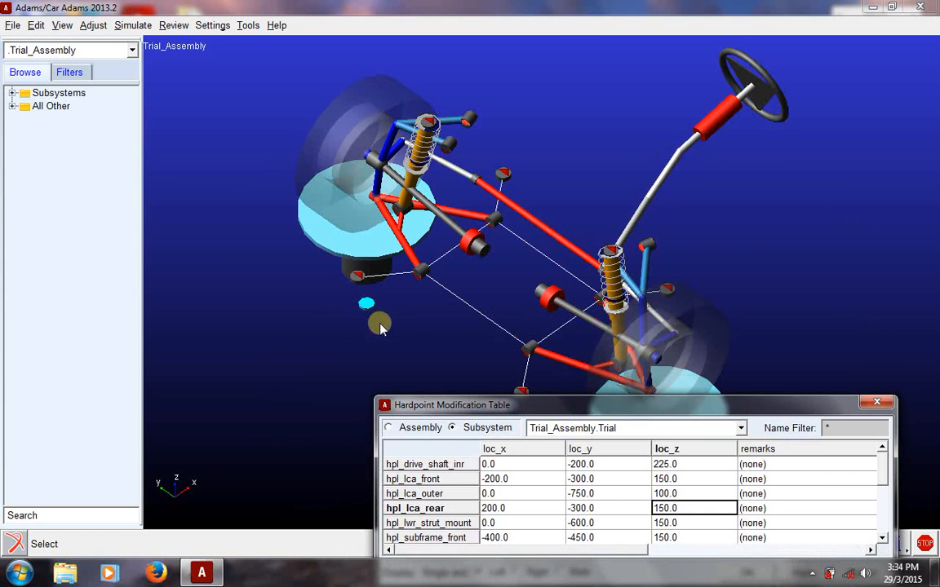
{"action": "left_click", "coordinate": [380, 324]}
{"action": "left_click_drag", "start_coordinate": [380, 324], "coordinate": [412, 356]}
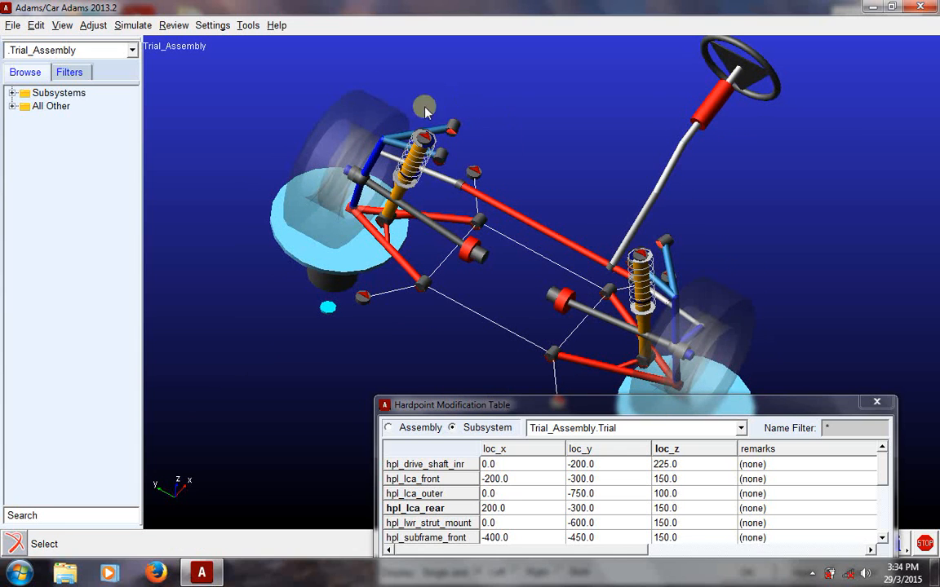
{"action": "left_click_drag", "start_coordinate": [378, 210], "coordinate": [312, 135]}
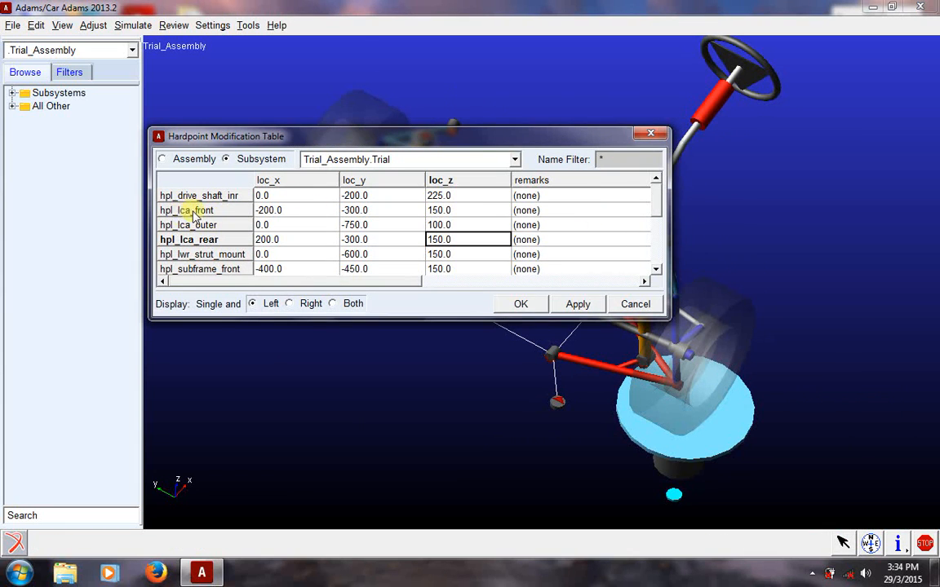
{"action": "left_click_drag", "start_coordinate": [654, 199], "coordinate": [657, 246]}
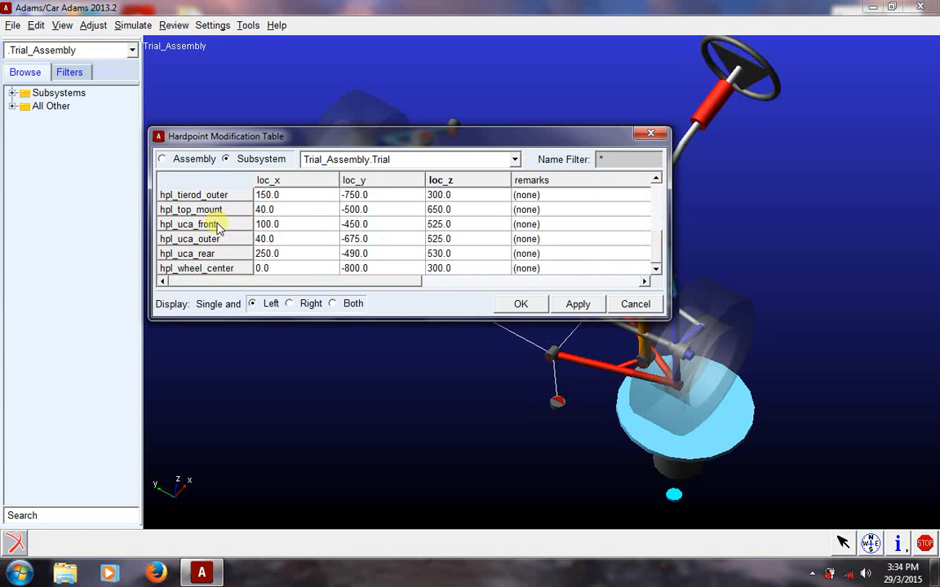
{"action": "left_click_drag", "start_coordinate": [430, 142], "coordinate": [580, 327]}
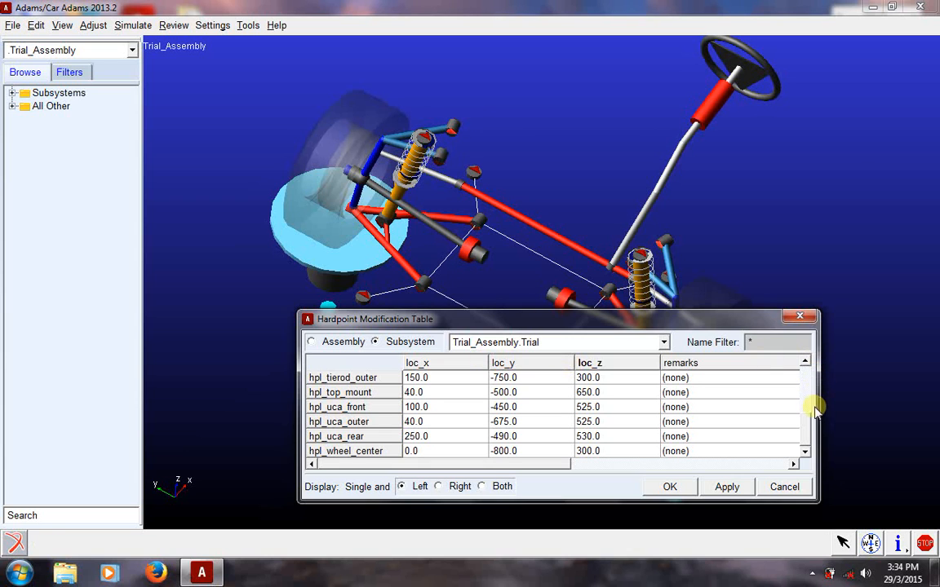
{"action": "left_click_drag", "start_coordinate": [804, 414], "coordinate": [807, 375]}
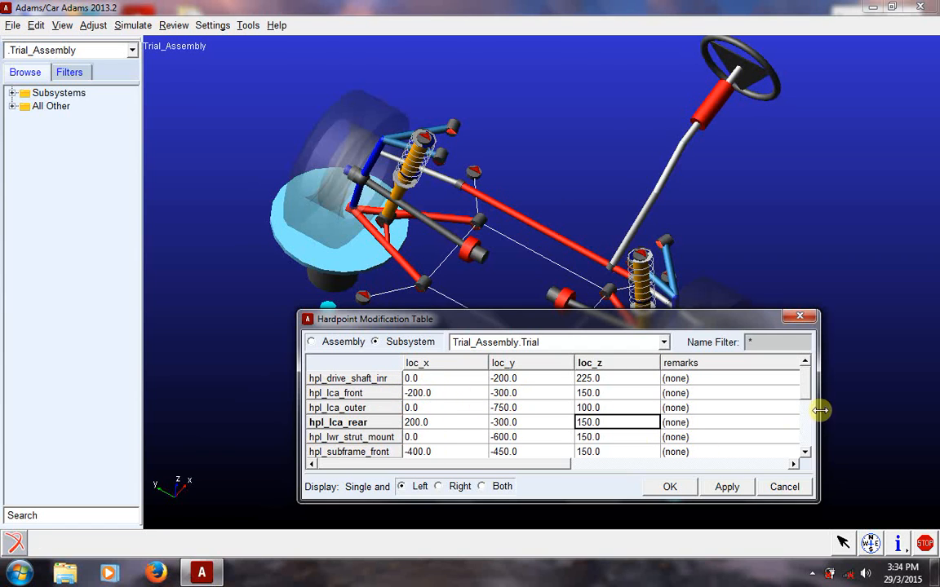
{"action": "left_click_drag", "start_coordinate": [806, 388], "coordinate": [803, 432]}
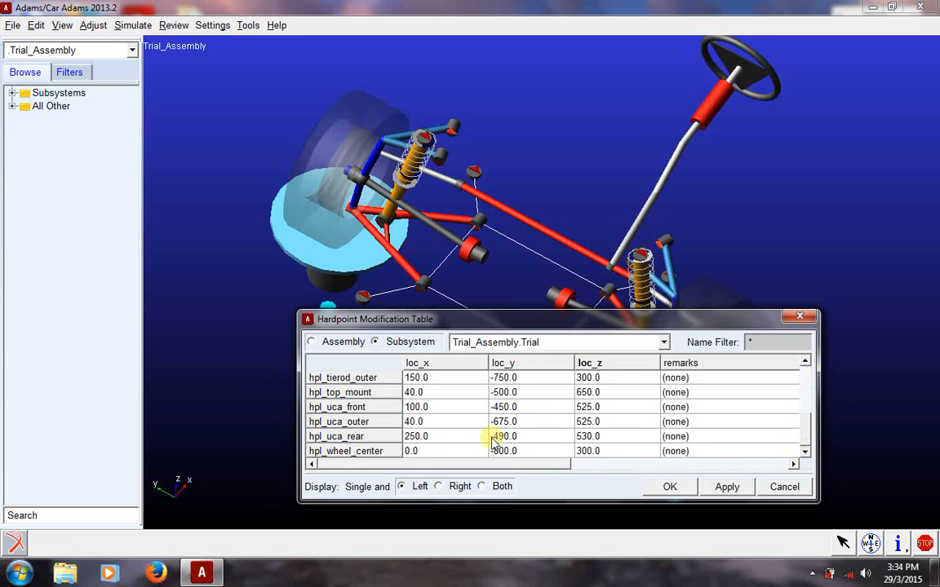
Step: Set loc_x of hpl_uca_front to -200 and loc_x of hpl_uca_rear to 200
{"action": "left_click", "coordinate": [430, 411]}
{"action": "type", "text": "-200"}
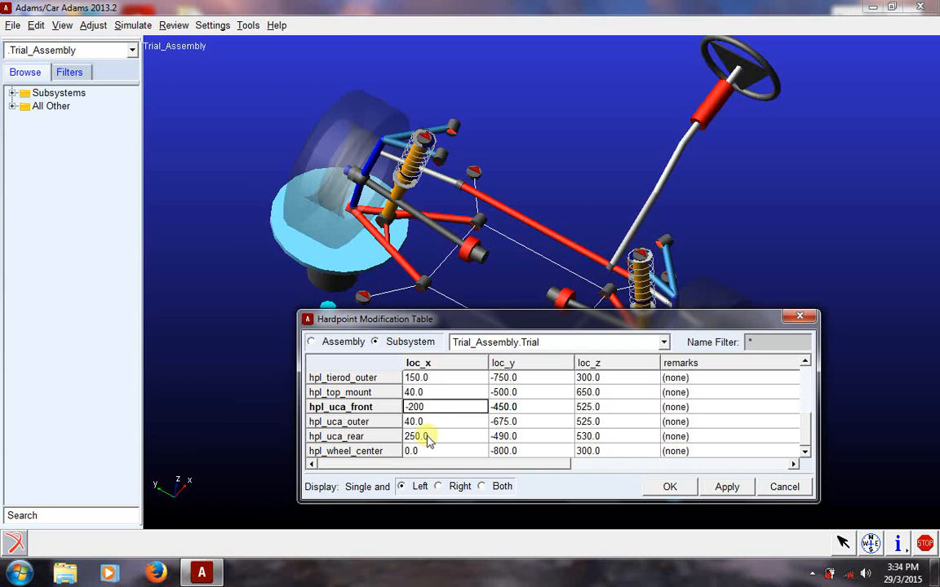
{"action": "left_click", "coordinate": [428, 436]}
{"action": "type", "text": "2"}
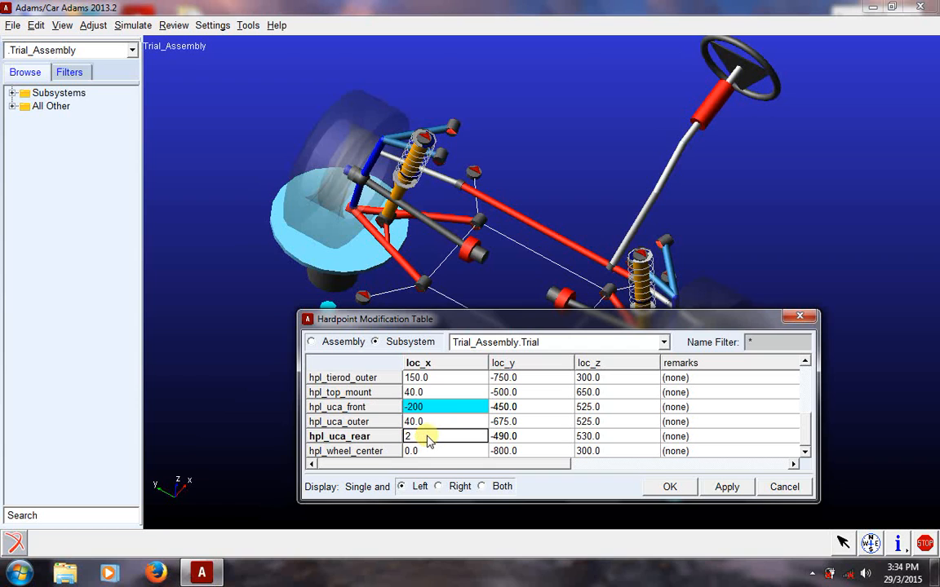
Step: Set loc_y of hpl_uca_front and hpl_uca_rear to -300 and loc_z of hpl_uca_front to 530, applying the upper arm changes
{"action": "left_click", "coordinate": [513, 407]}
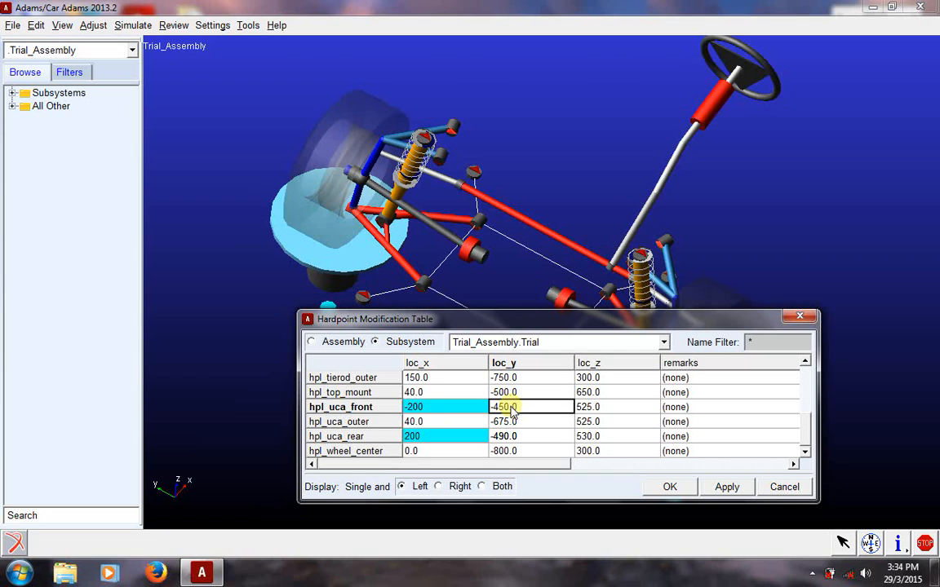
{"action": "type", "text": "-300"}
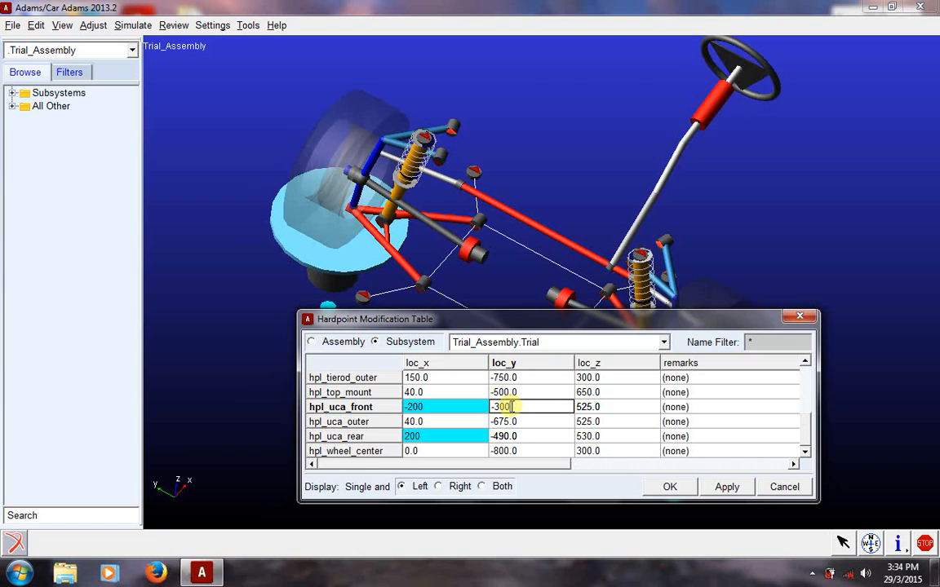
{"action": "left_click", "coordinate": [514, 437]}
{"action": "type", "text": "-"}
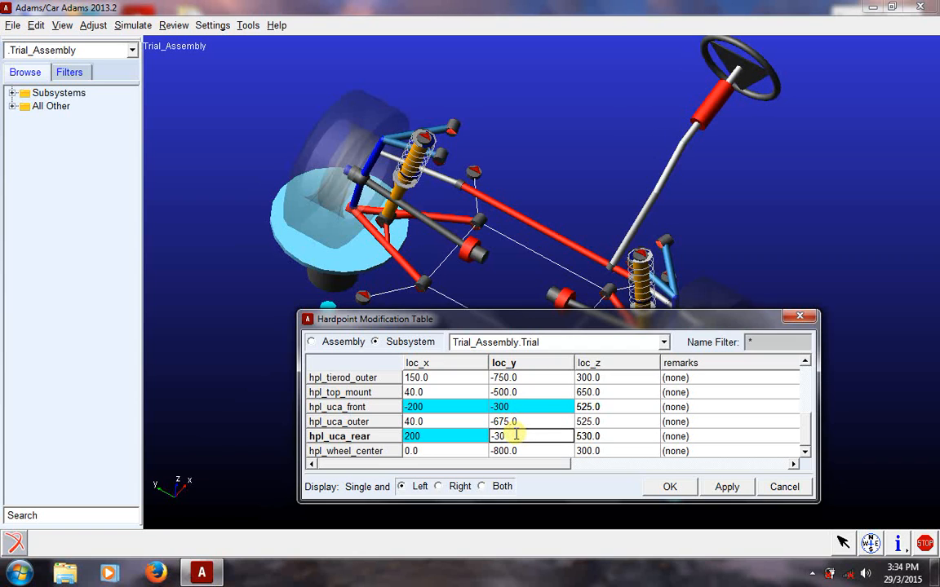
{"action": "left_click", "coordinate": [598, 410]}
{"action": "type", "text": "53"}
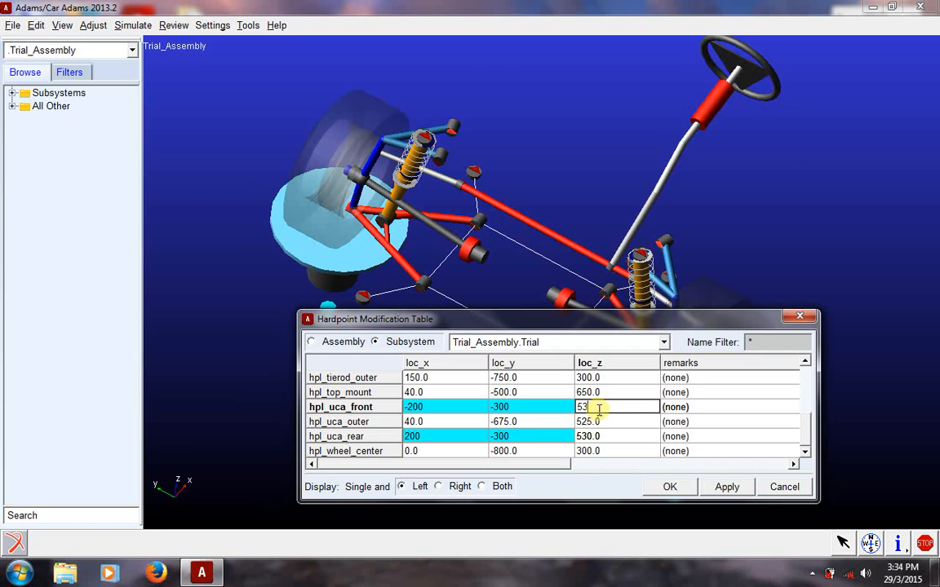
{"action": "type", "text": "0"}
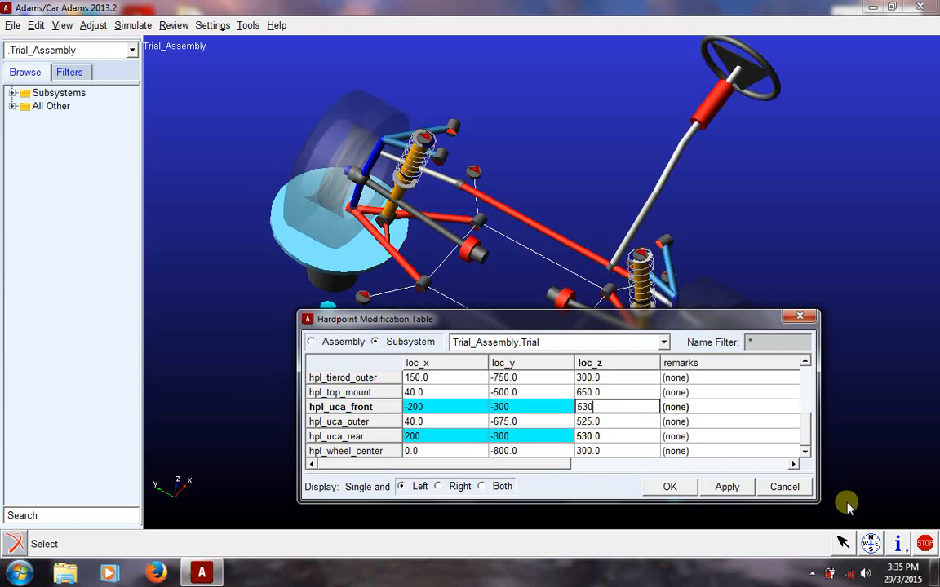
{"action": "left_click", "coordinate": [727, 487]}
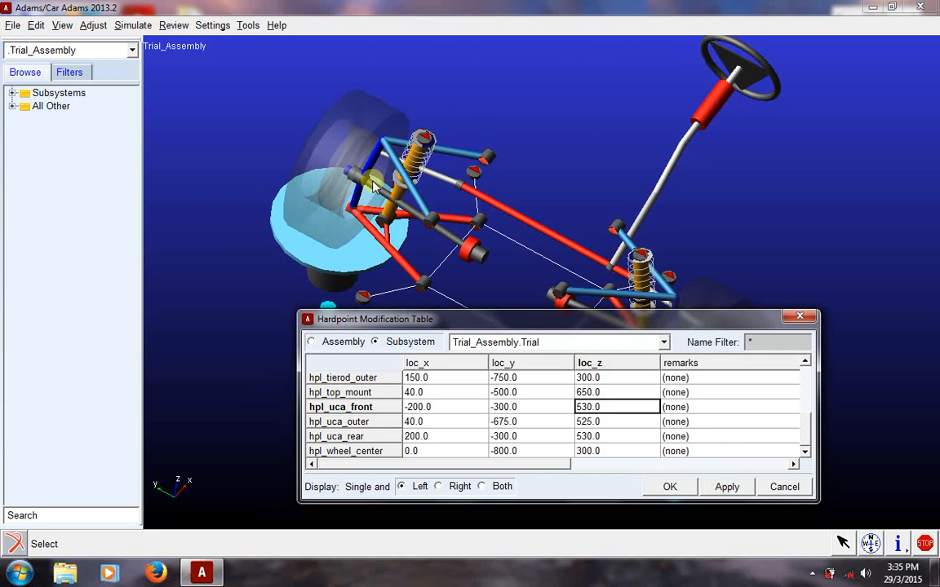
Step: Show the assembly in the front view, and set and apply a loc_z of 530 for the hpl_uca_outer hardpoint
{"action": "left_click", "coordinate": [270, 112]}
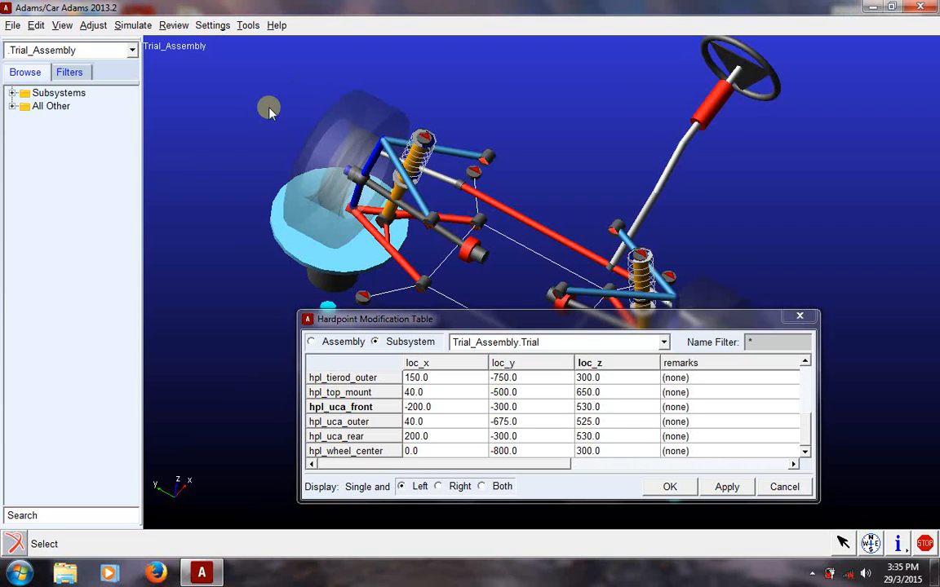
{"action": "key", "text": "shift+f"}
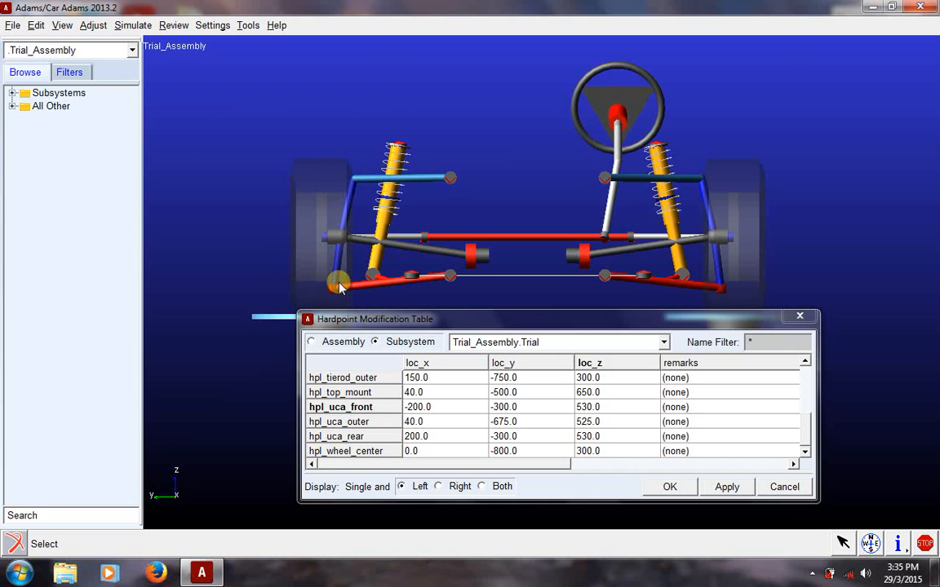
{"action": "left_click", "coordinate": [589, 422]}
{"action": "type", "text": "5"}
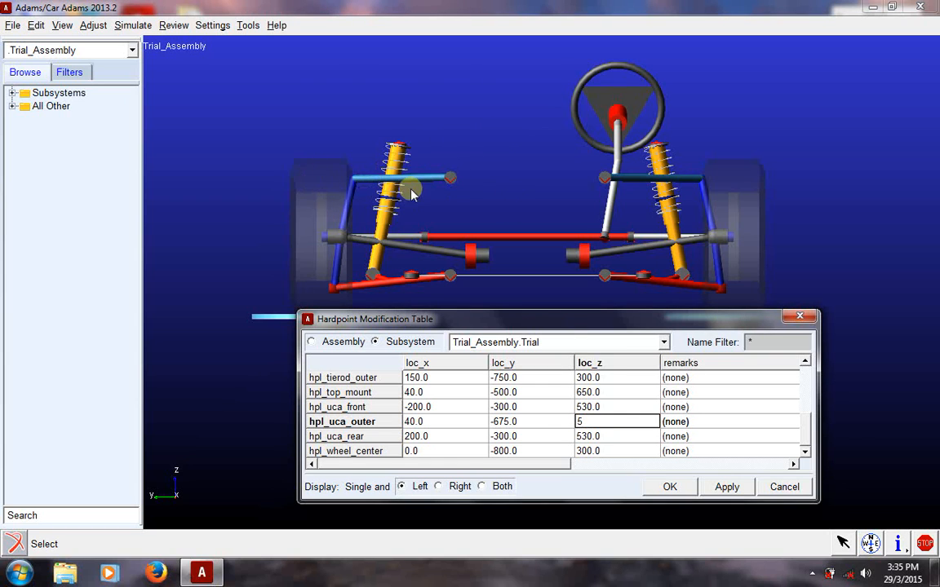
{"action": "type", "text": "30"}
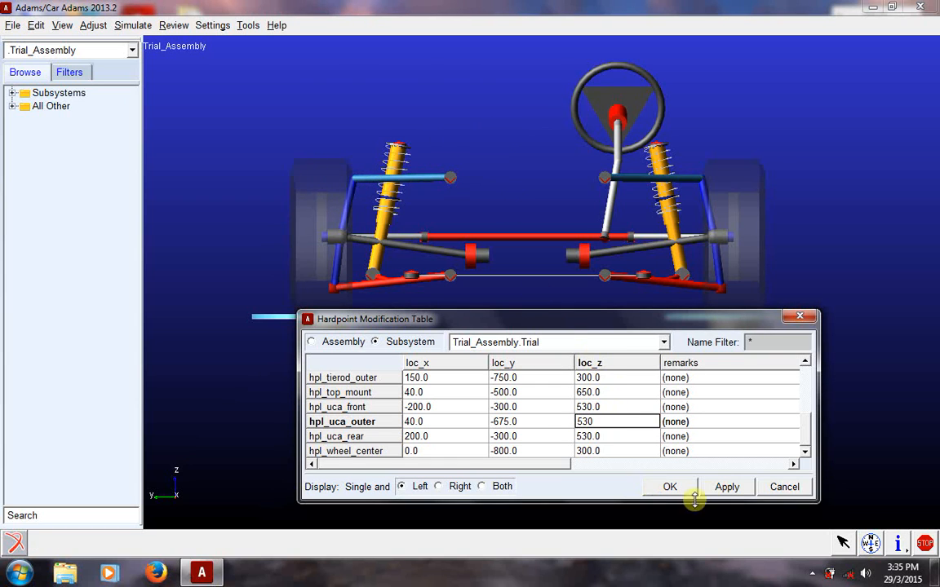
{"action": "left_click", "coordinate": [726, 487]}
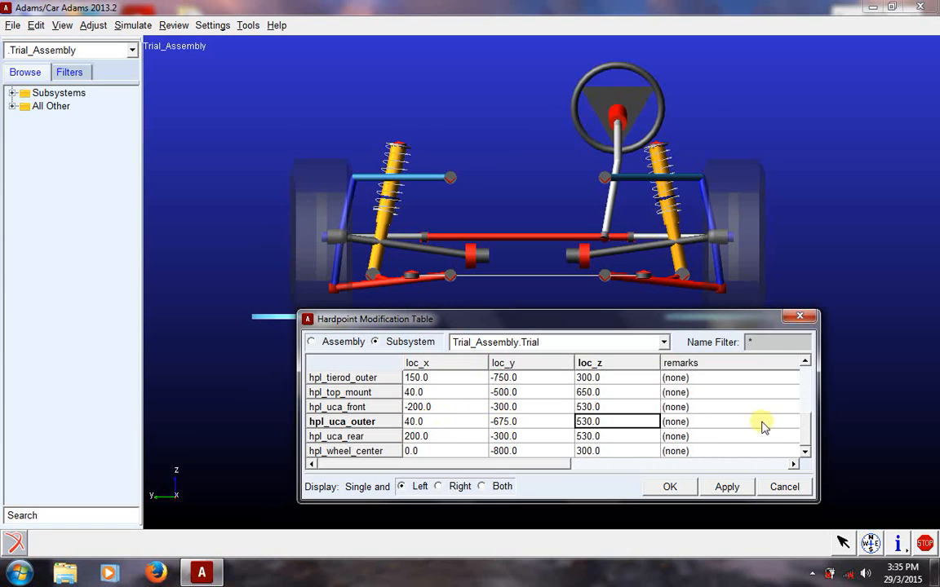
Step: Set loc_x of hpl_uca_outer to 0 and its loc_y to -700, and apply the changes
{"action": "left_click_drag", "start_coordinate": [808, 420], "coordinate": [804, 440]}
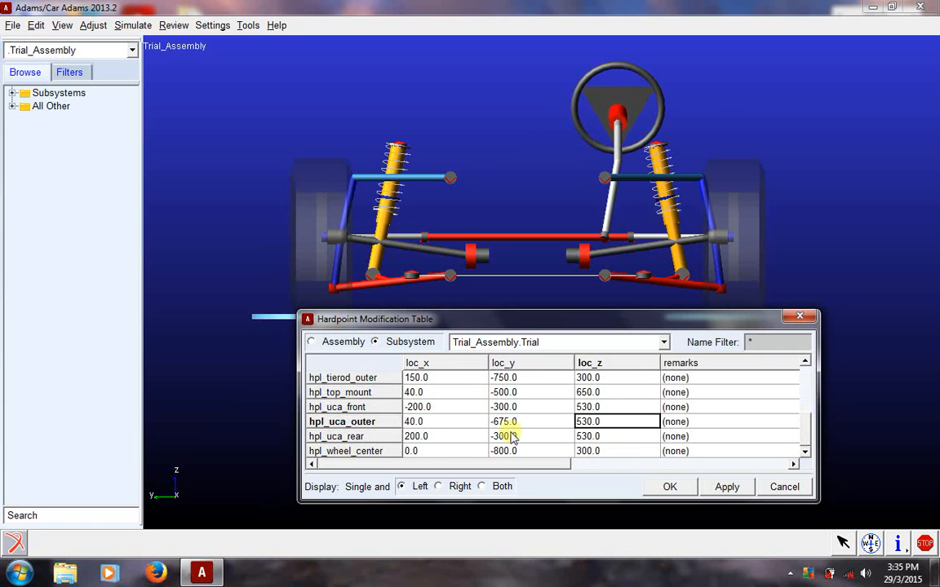
{"action": "left_click", "coordinate": [419, 421]}
{"action": "type", "text": "0"}
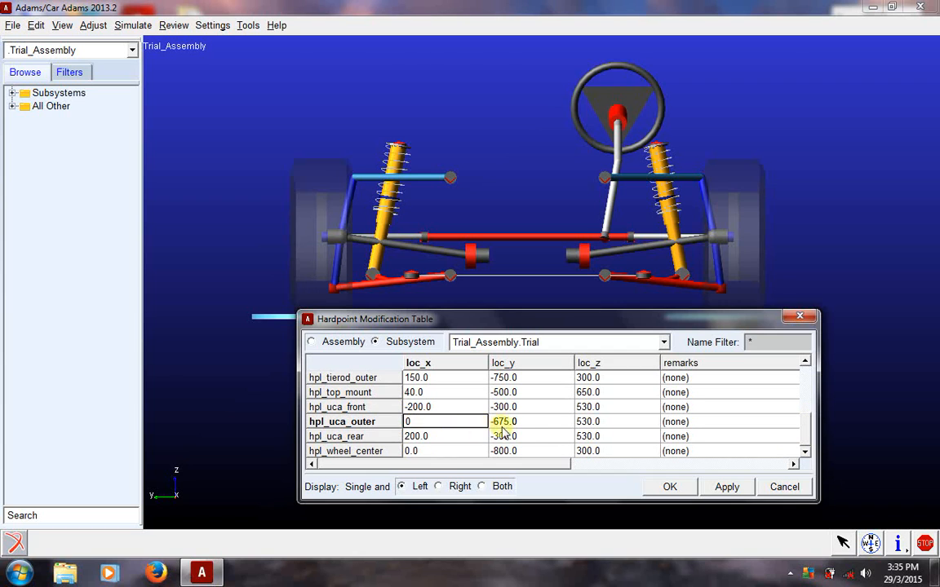
{"action": "left_click", "coordinate": [527, 422]}
{"action": "type", "text": "-"}
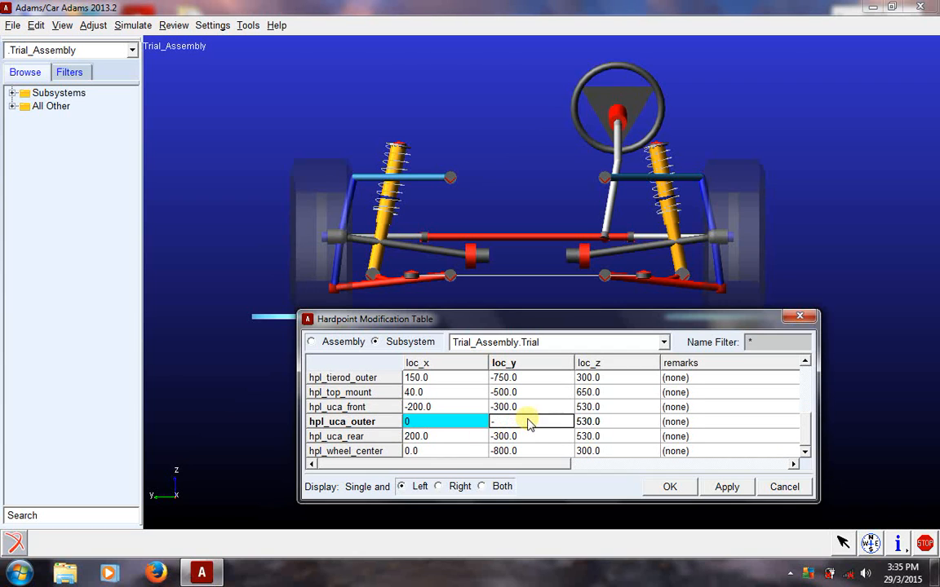
{"action": "type", "text": "700"}
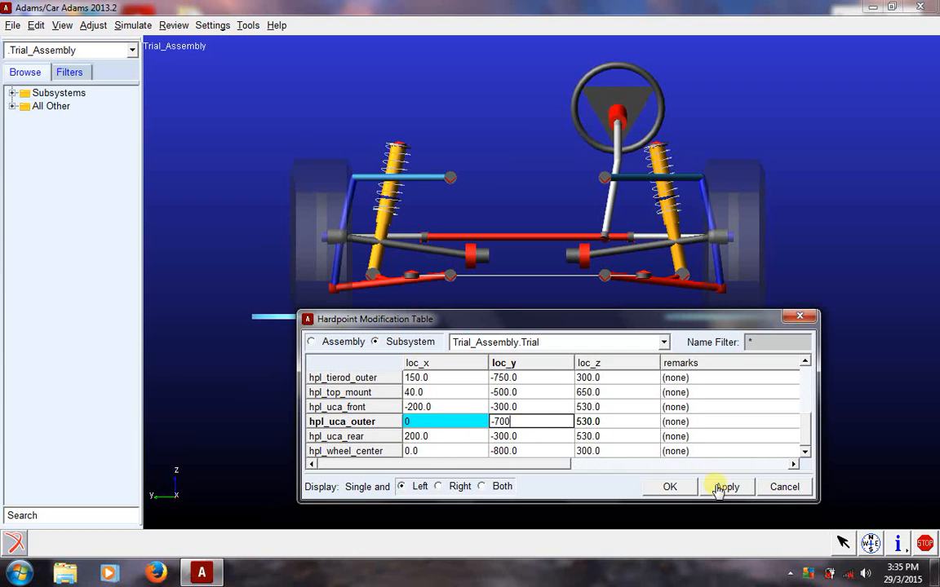
{"action": "left_click", "coordinate": [726, 487]}
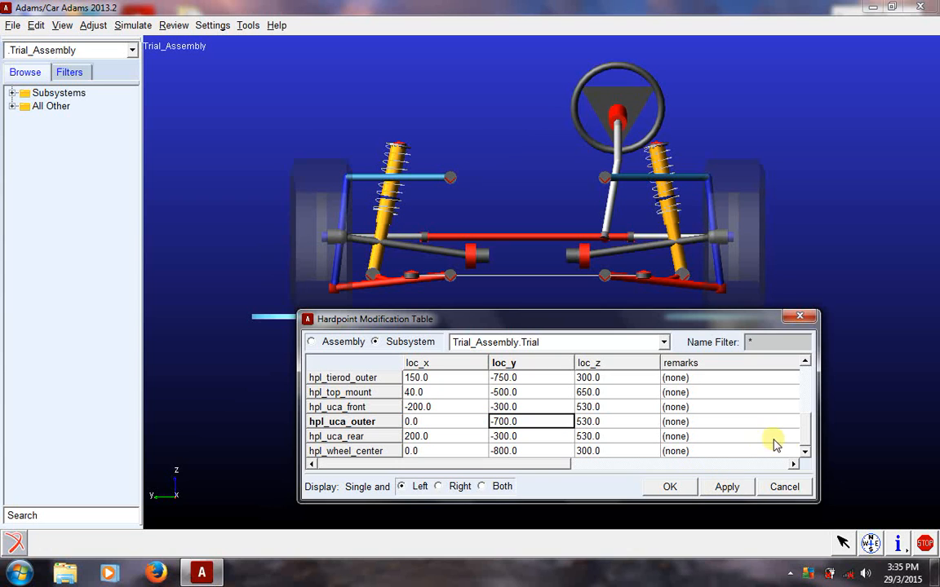
Step: Set loc_y of hpl_lca_outer to -700 and its loc_z to 150, applying each change
{"action": "left_click_drag", "start_coordinate": [803, 437], "coordinate": [799, 364]}
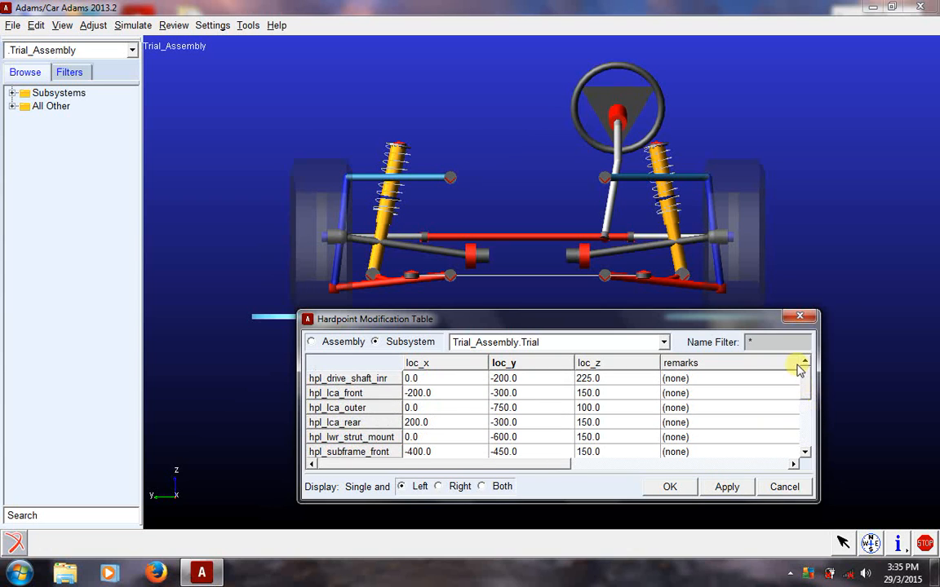
{"action": "left_click", "coordinate": [514, 408]}
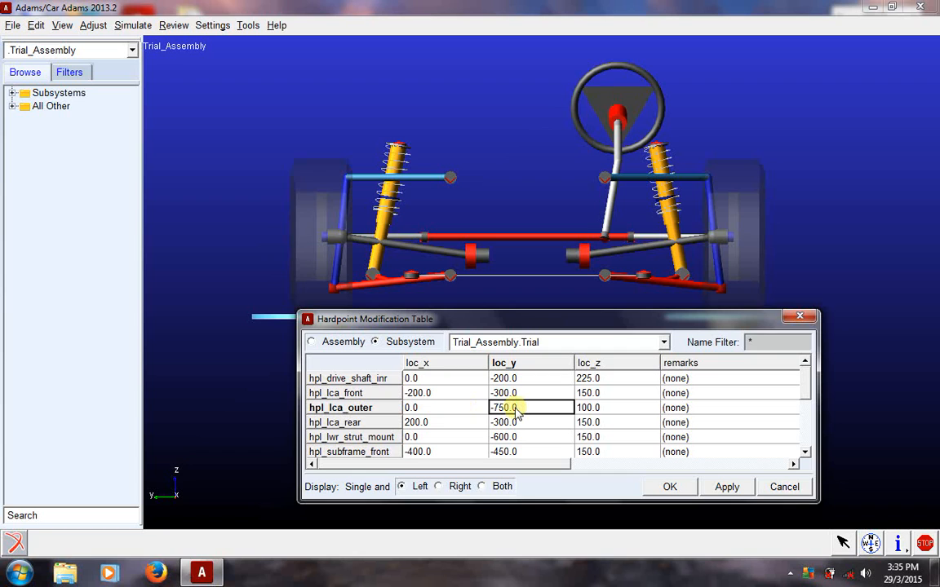
{"action": "type", "text": "-"}
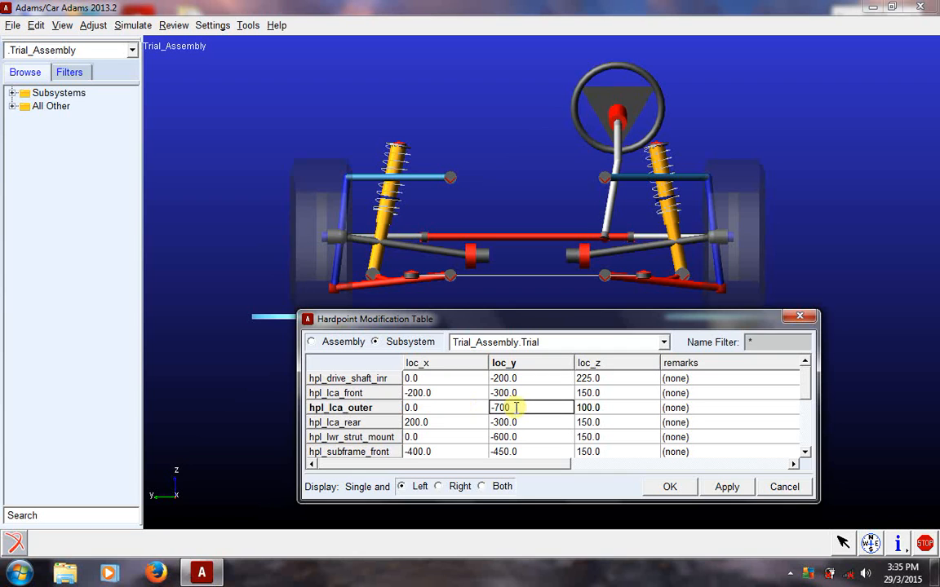
{"action": "left_click", "coordinate": [727, 486]}
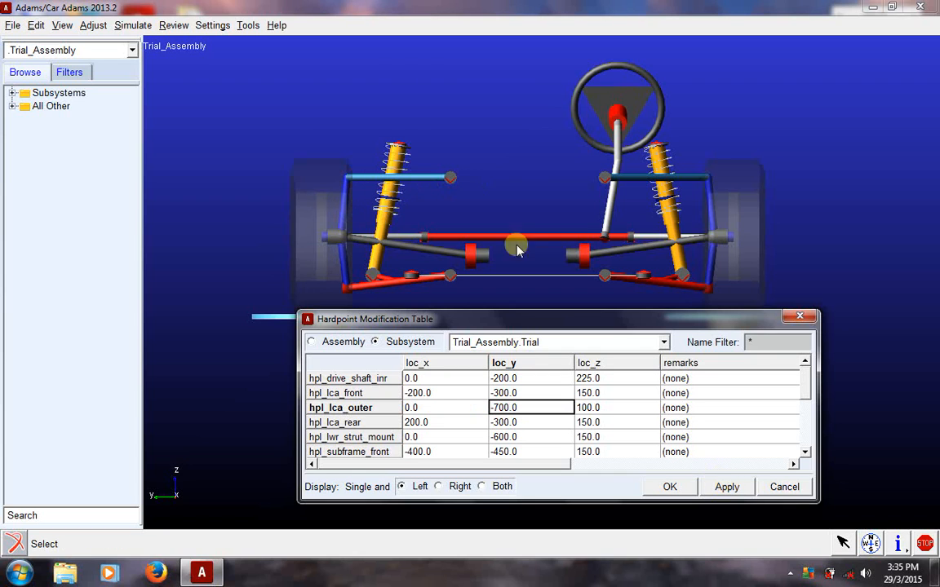
{"action": "left_click", "coordinate": [595, 407]}
{"action": "type", "text": "150"}
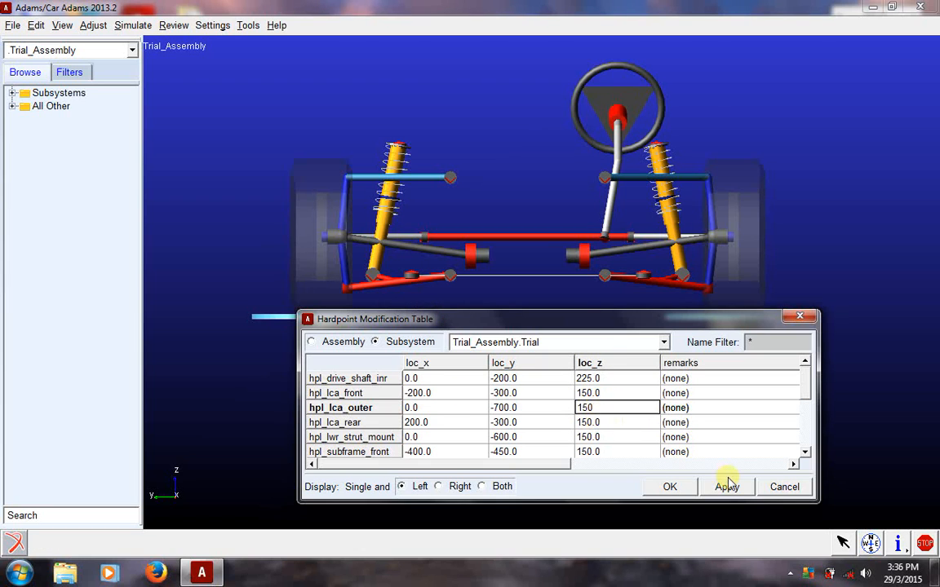
{"action": "left_click", "coordinate": [727, 487]}
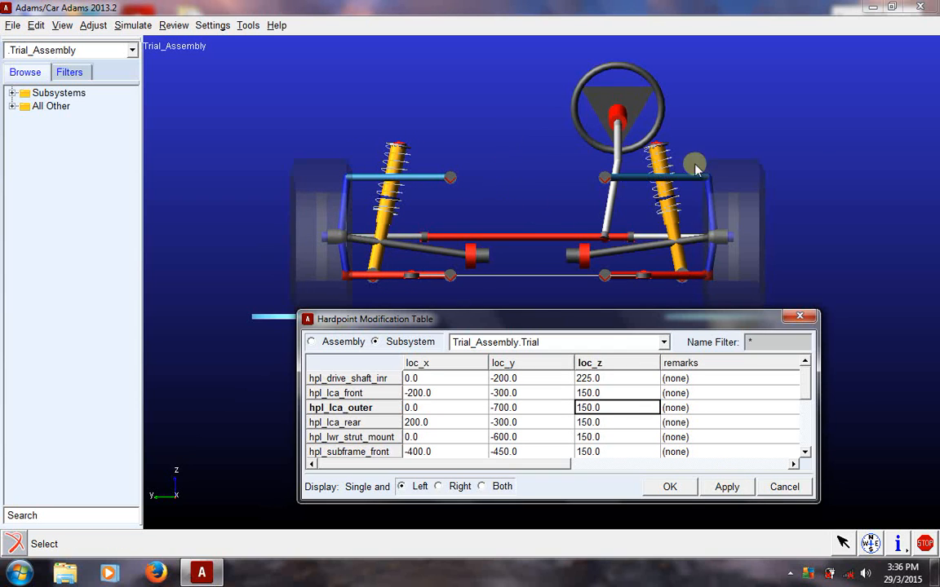
Step: Inspect the assembly in 3D, return it to the isometric view, and list the hardpoints of the MDI_FRONT_STEERING subsystem
{"action": "left_click", "coordinate": [814, 145]}
{"action": "key", "text": "r"}
{"action": "left_click_drag", "start_coordinate": [696, 295], "coordinate": [573, 154]}
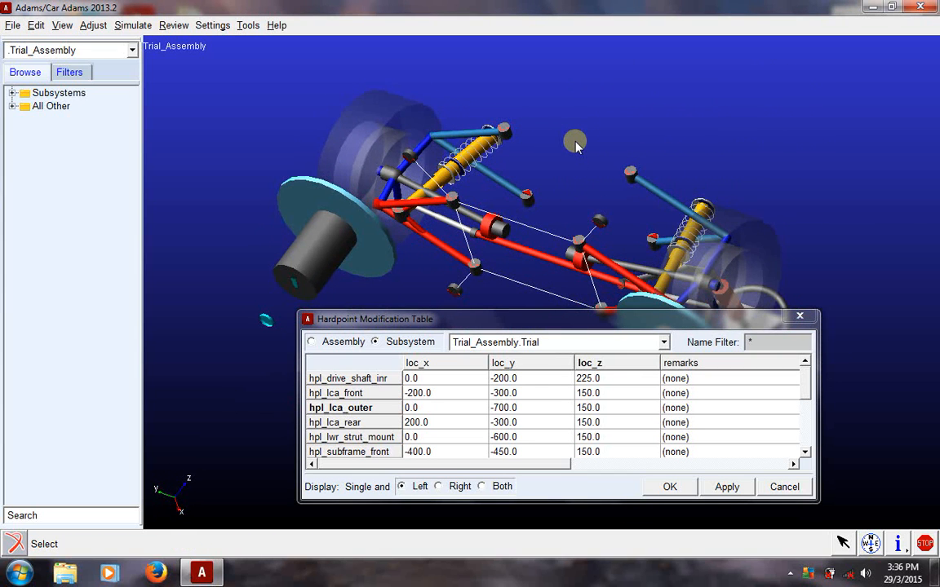
{"action": "key", "text": "shift+i"}
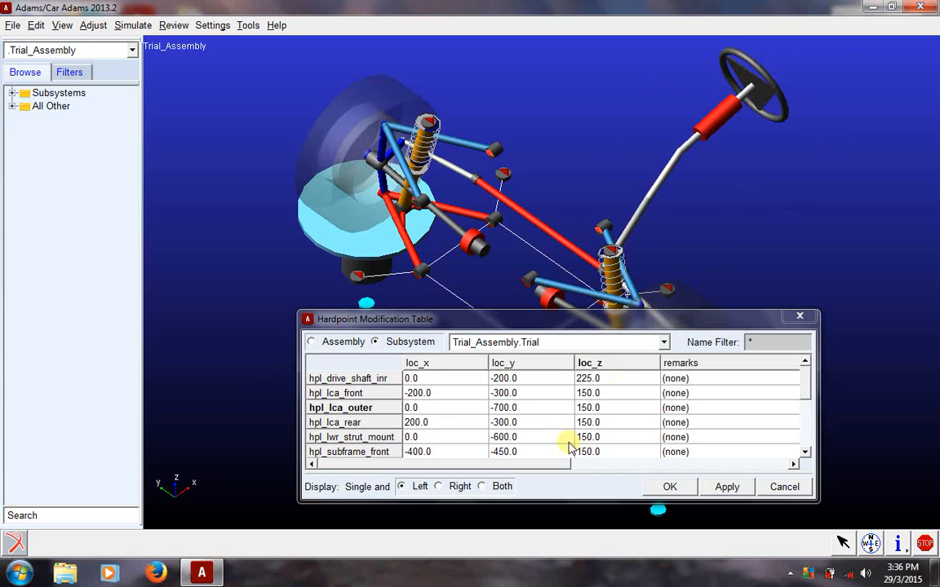
{"action": "left_click", "coordinate": [398, 342]}
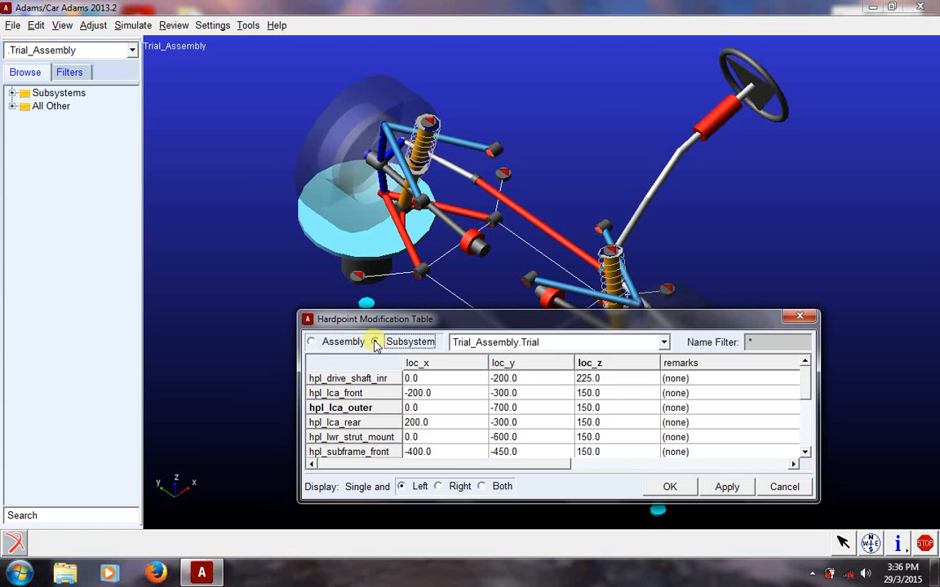
{"action": "left_click", "coordinate": [663, 341]}
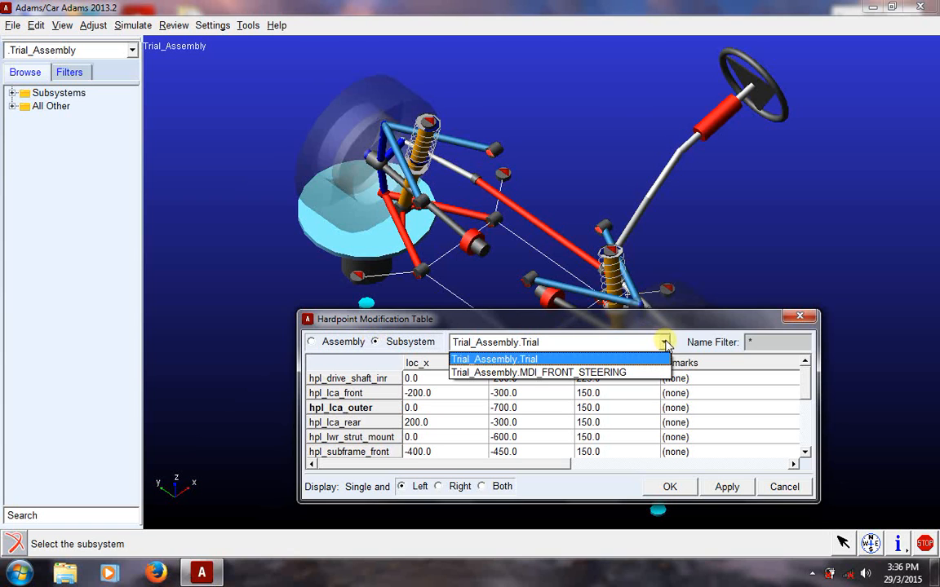
{"action": "left_click", "coordinate": [612, 373]}
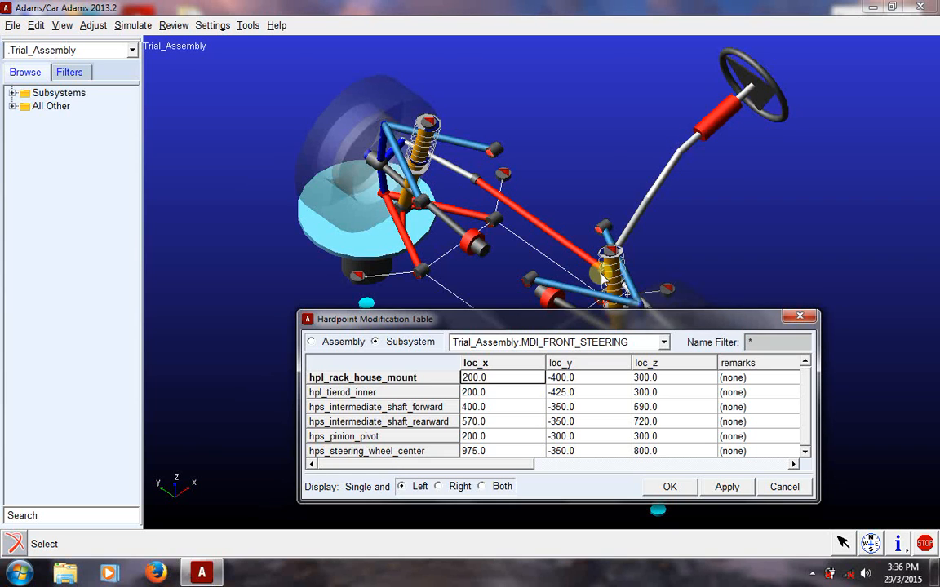
Step: Set and apply a loc_x of 0 for the hps_pinion_pivot hardpoint
{"action": "left_click", "coordinate": [480, 437]}
{"action": "type", "text": "0"}
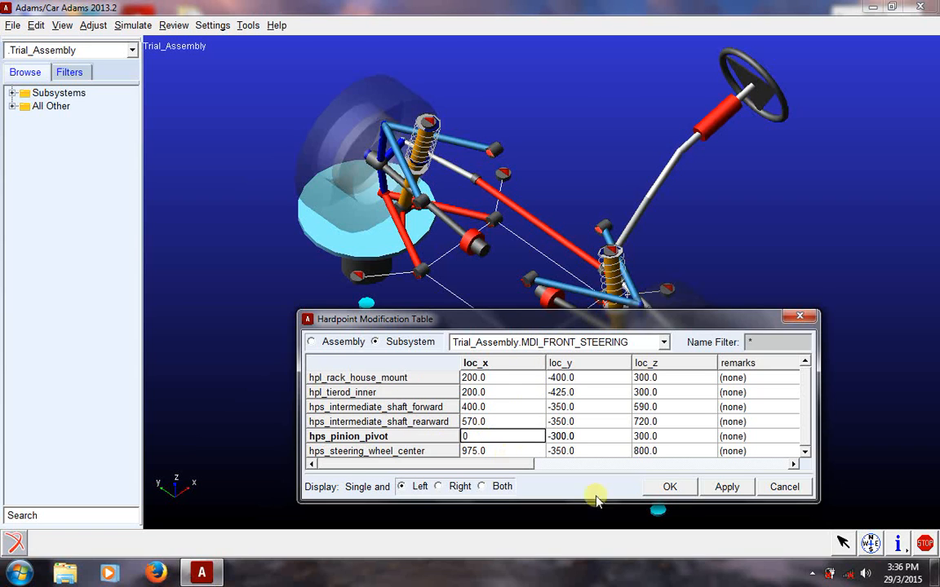
{"action": "left_click", "coordinate": [729, 488]}
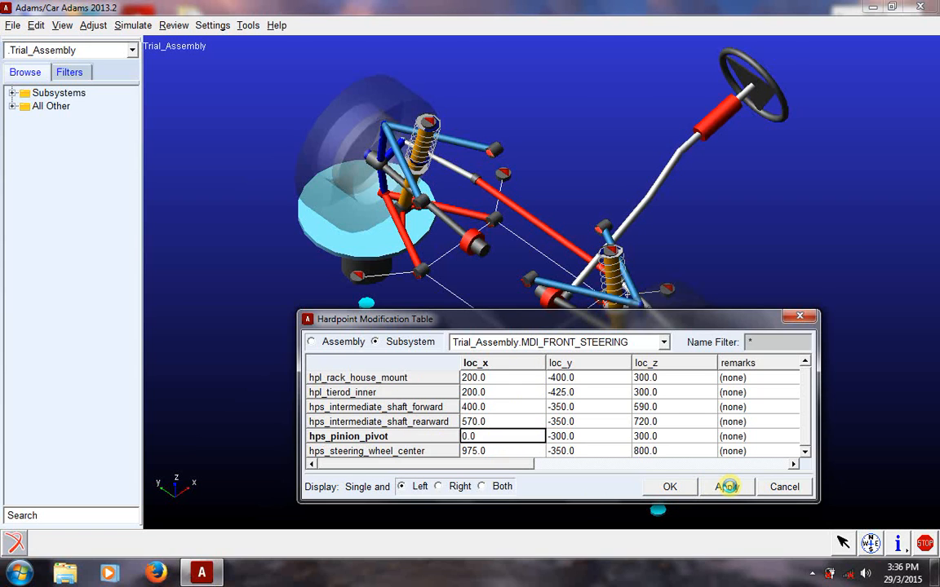
Step: Set loc_y of hps_pinion_pivot to 0 and its loc_x to 200, and apply both values
{"action": "left_click", "coordinate": [592, 441]}
{"action": "type", "text": "0"}
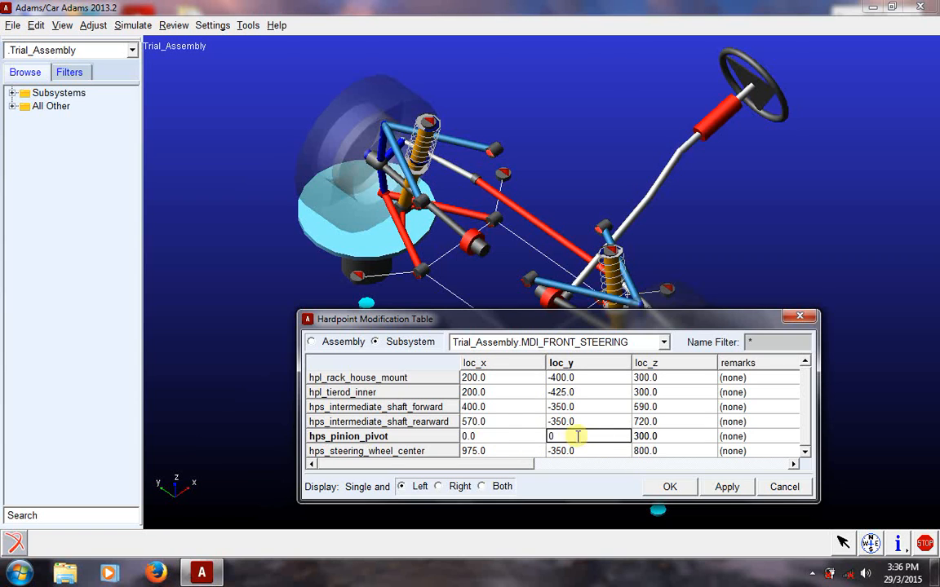
{"action": "left_click", "coordinate": [488, 437]}
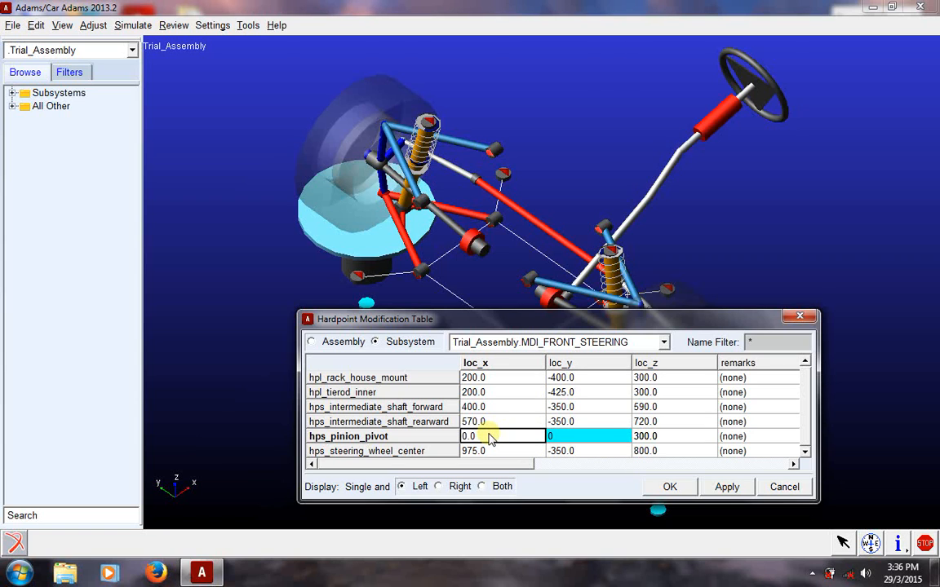
{"action": "type", "text": "200"}
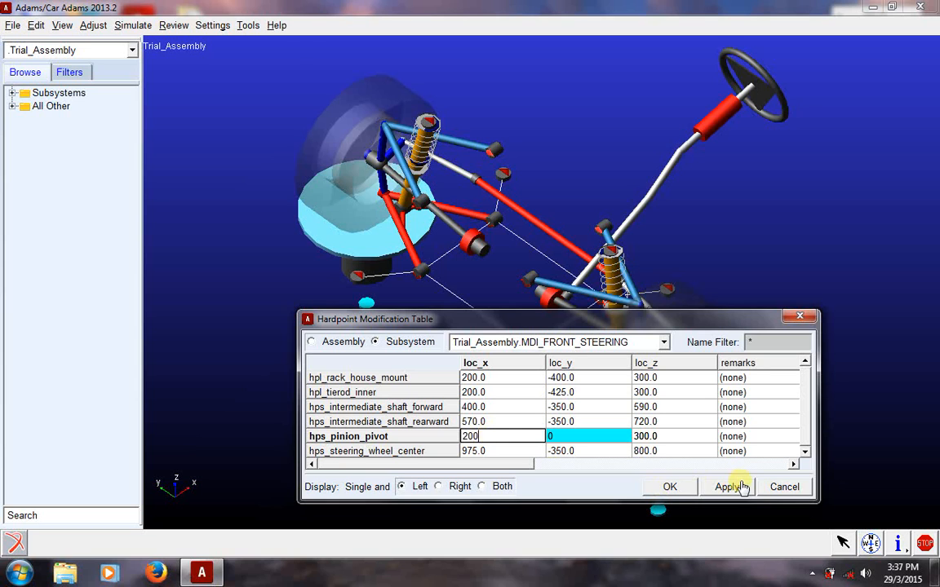
{"action": "left_click", "coordinate": [727, 487]}
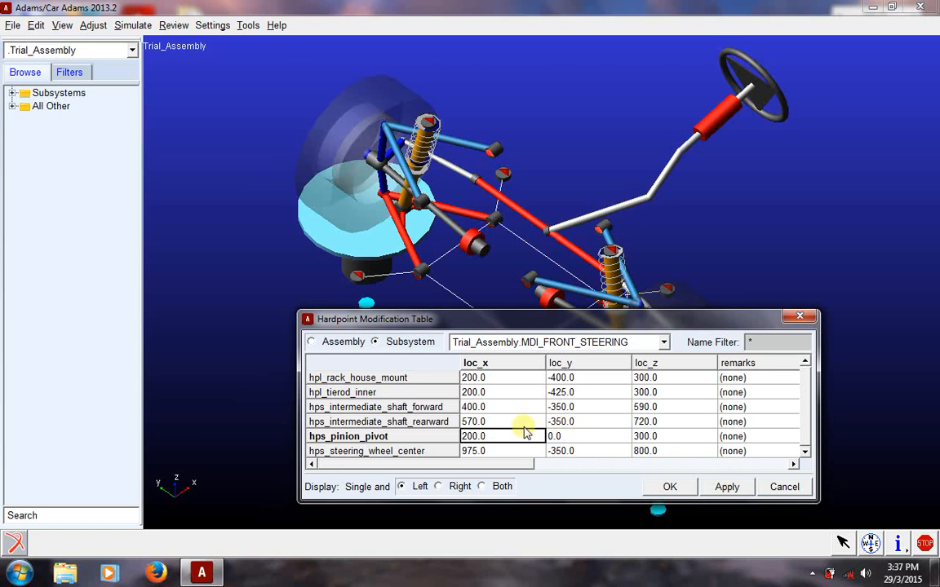
Step: Set loc_y to 0 for both intermediate shaft hardpoints, hpl_tierod_inner, hpl_rack_house_mount and hps_steering_wheel_center, and apply the changes
{"action": "left_click", "coordinate": [570, 422]}
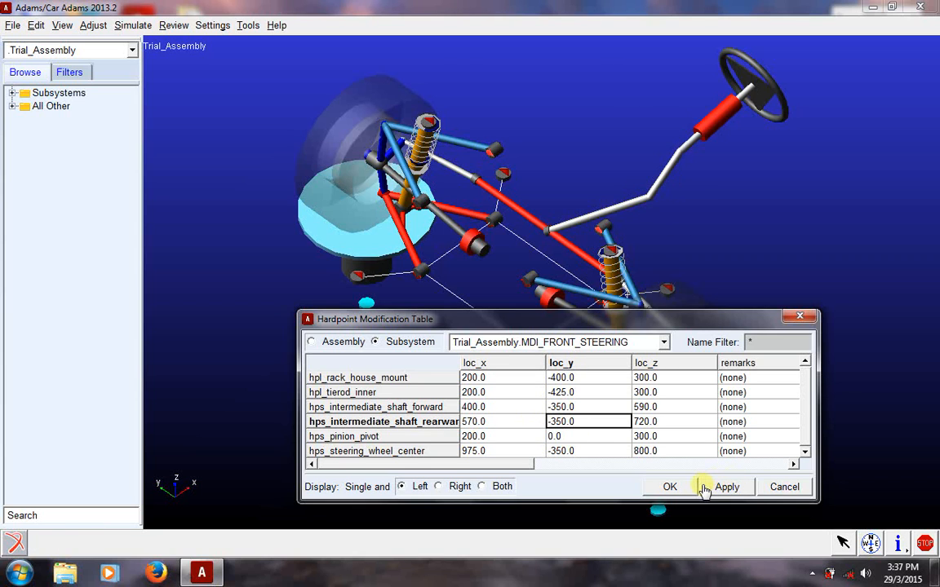
{"action": "type", "text": "0"}
{"action": "left_click", "coordinate": [598, 405]}
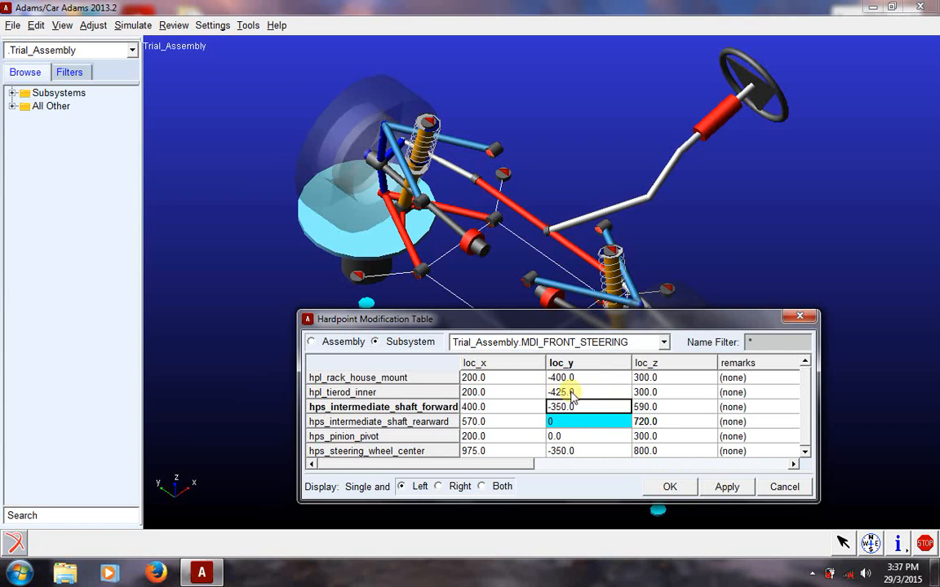
{"action": "type", "text": "0"}
{"action": "left_click", "coordinate": [571, 393]}
{"action": "type", "text": "0"}
{"action": "left_click", "coordinate": [569, 377]}
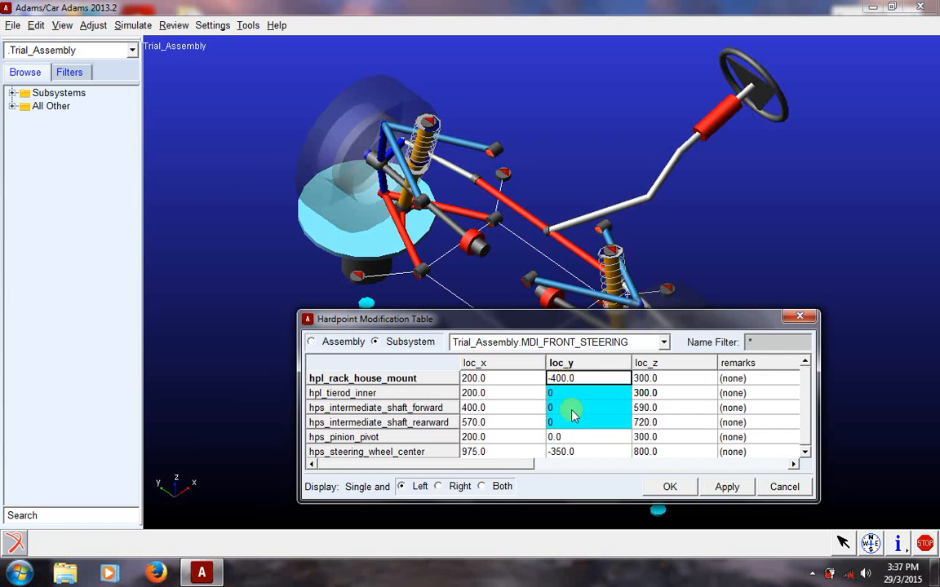
{"action": "type", "text": "0"}
{"action": "left_click", "coordinate": [572, 450]}
{"action": "type", "text": "0"}
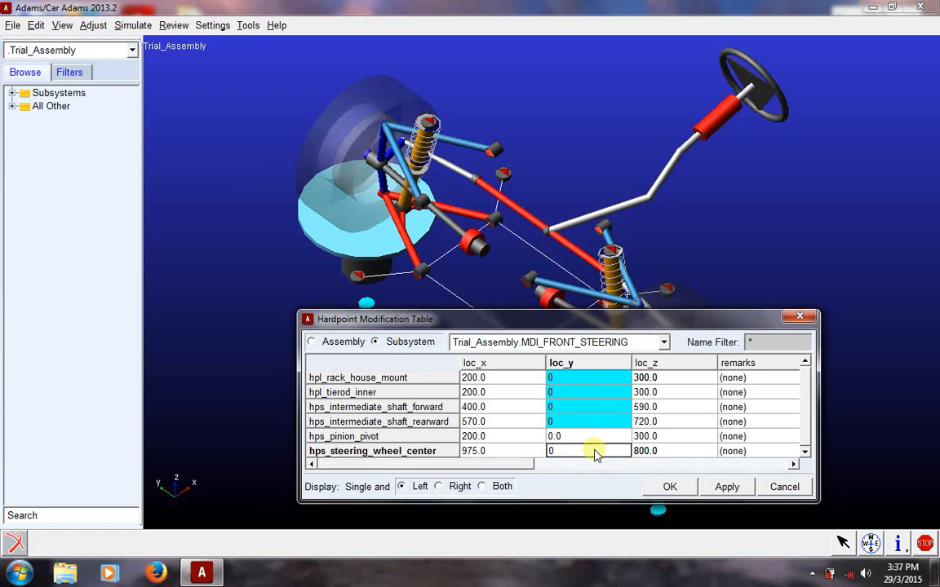
{"action": "left_click", "coordinate": [739, 487]}
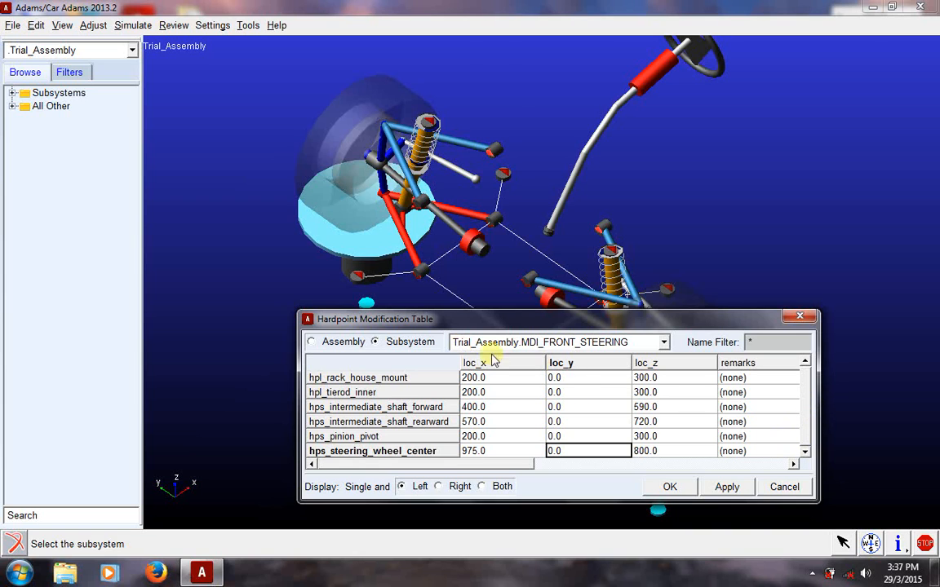
Step: Set loc_y of hpl_tierod_inner and hpl_rack_house_mount to -300, applying each change
{"action": "left_click", "coordinate": [563, 380]}
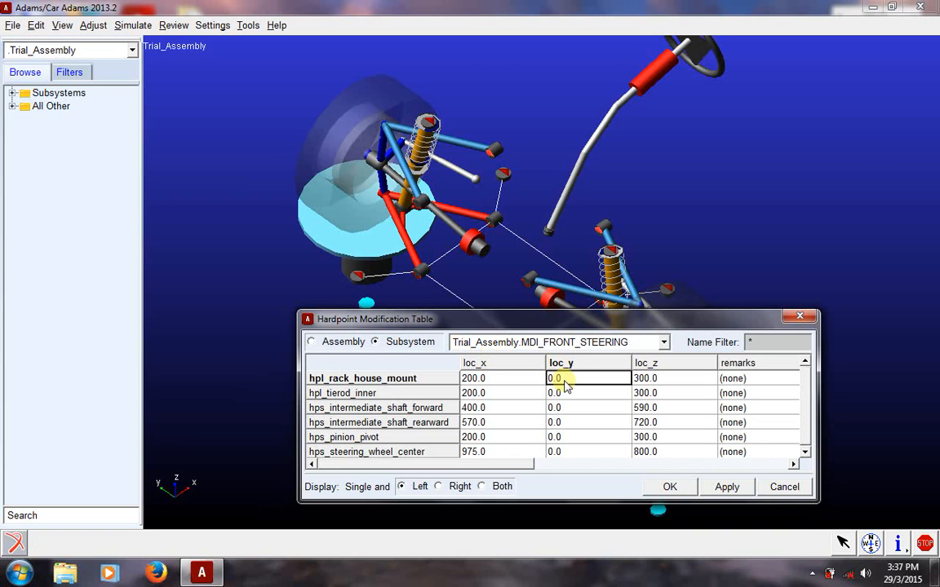
{"action": "left_click", "coordinate": [566, 394]}
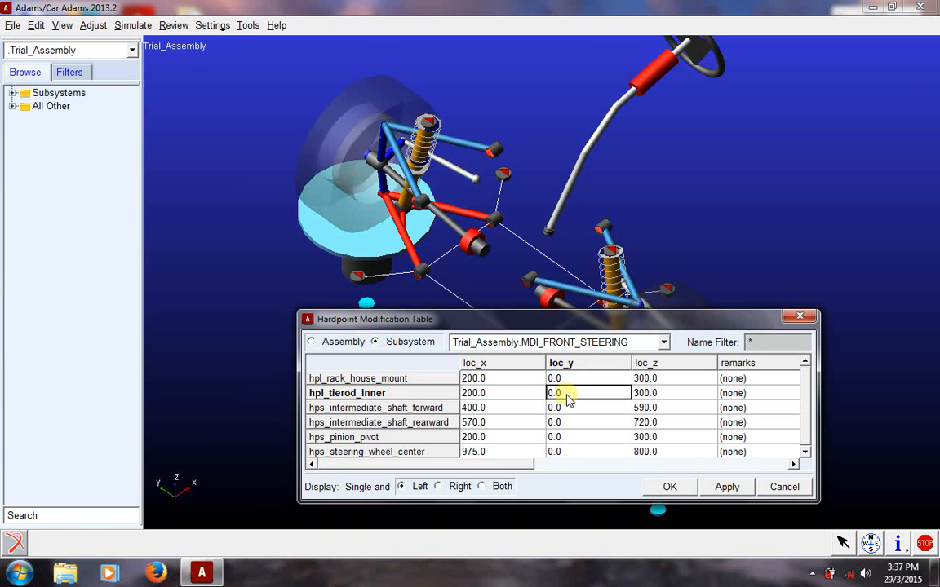
{"action": "type", "text": "-300"}
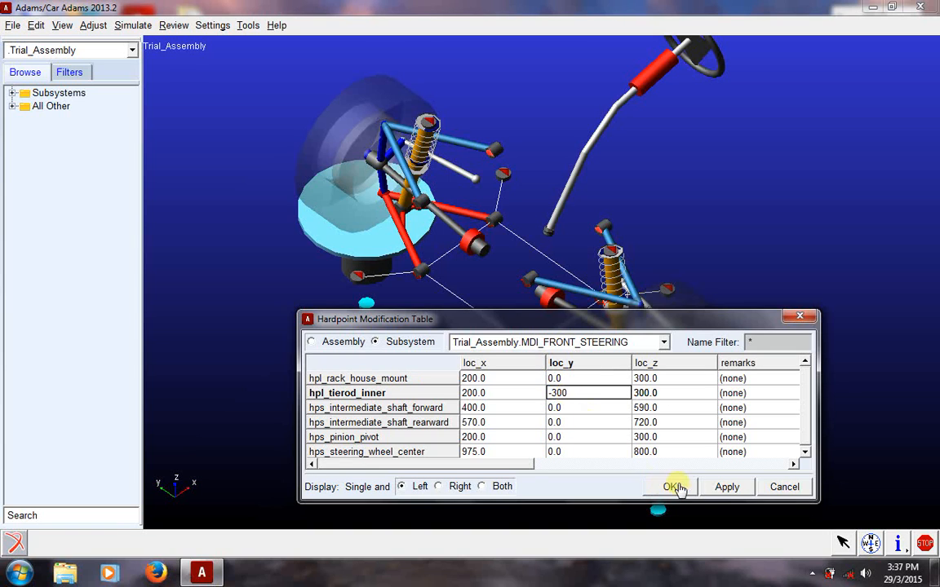
{"action": "left_click", "coordinate": [723, 487]}
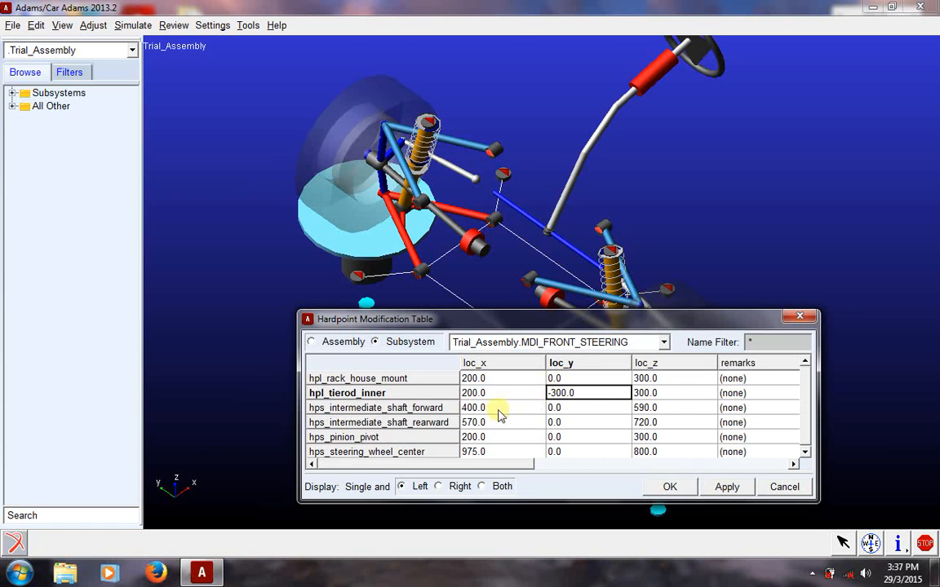
{"action": "left_click", "coordinate": [563, 364]}
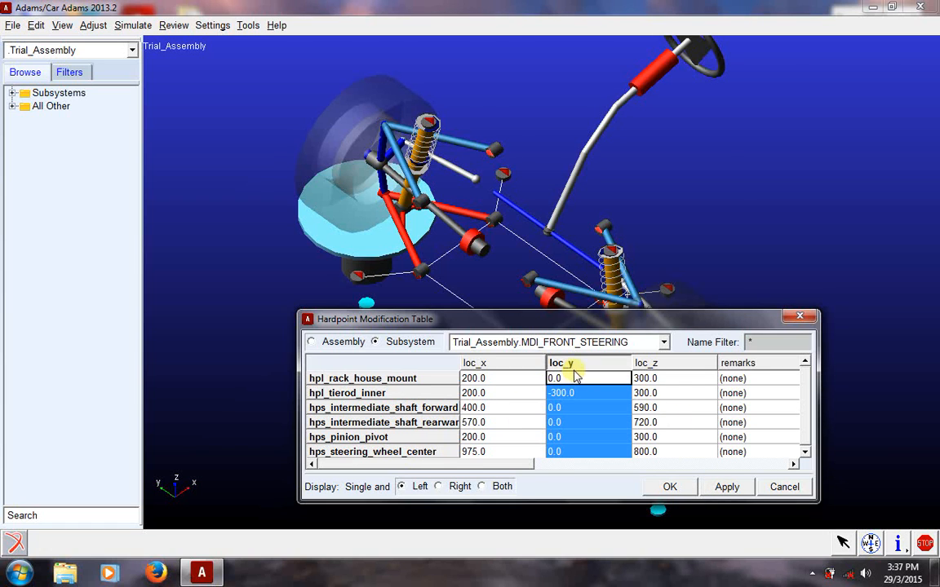
{"action": "left_click", "coordinate": [571, 380]}
{"action": "type", "text": "-"}
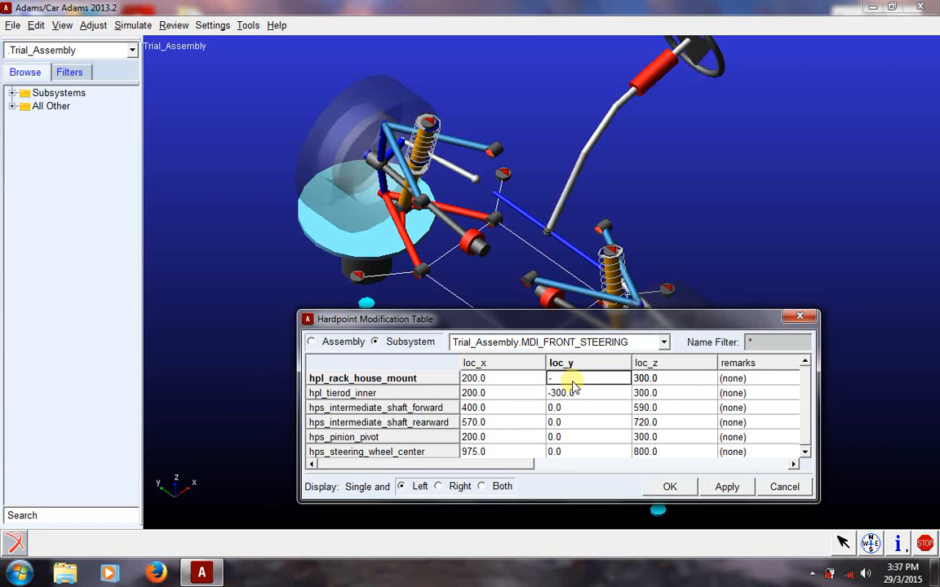
{"action": "type", "text": "300"}
{"action": "left_click", "coordinate": [725, 485]}
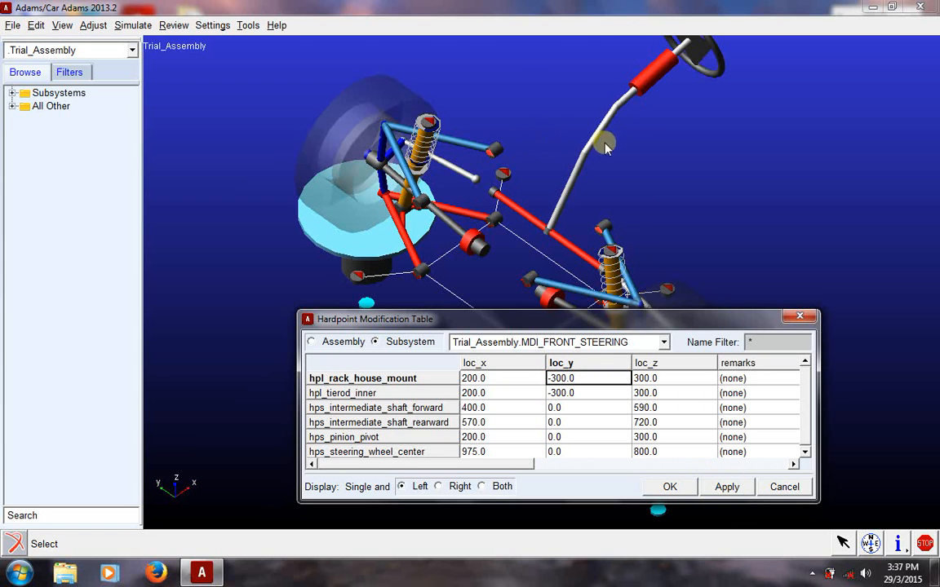
Step: Examine the gap between the steering rack end and the tie rod's inner end up close
{"action": "left_click", "coordinate": [667, 164]}
{"action": "key", "text": "r"}
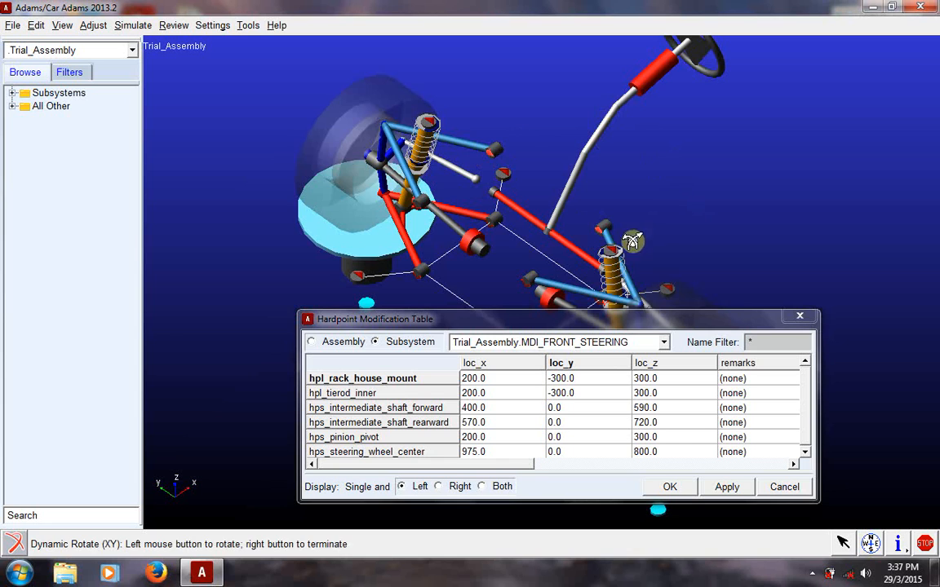
{"action": "left_click_drag", "start_coordinate": [569, 217], "coordinate": [504, 277]}
{"action": "key", "text": "z"}
{"action": "left_click_drag", "start_coordinate": [433, 204], "coordinate": [436, 164]}
{"action": "key", "text": "t"}
{"action": "left_click_drag", "start_coordinate": [326, 162], "coordinate": [562, 240]}
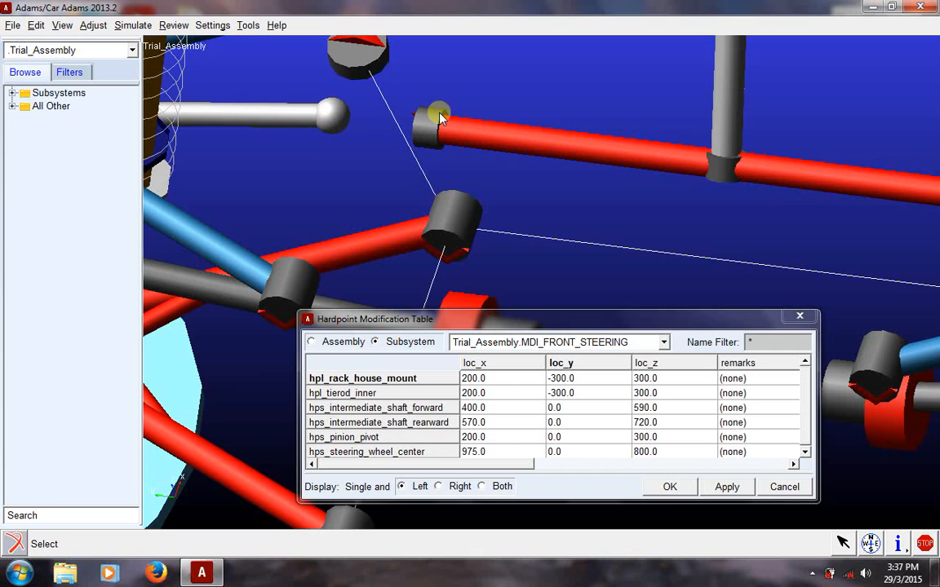
Step: Look through the Trial subsystem's hardpoint coordinates for the tie rod and compare them with the suspension model
{"action": "left_click", "coordinate": [604, 343]}
{"action": "left_click", "coordinate": [594, 356]}
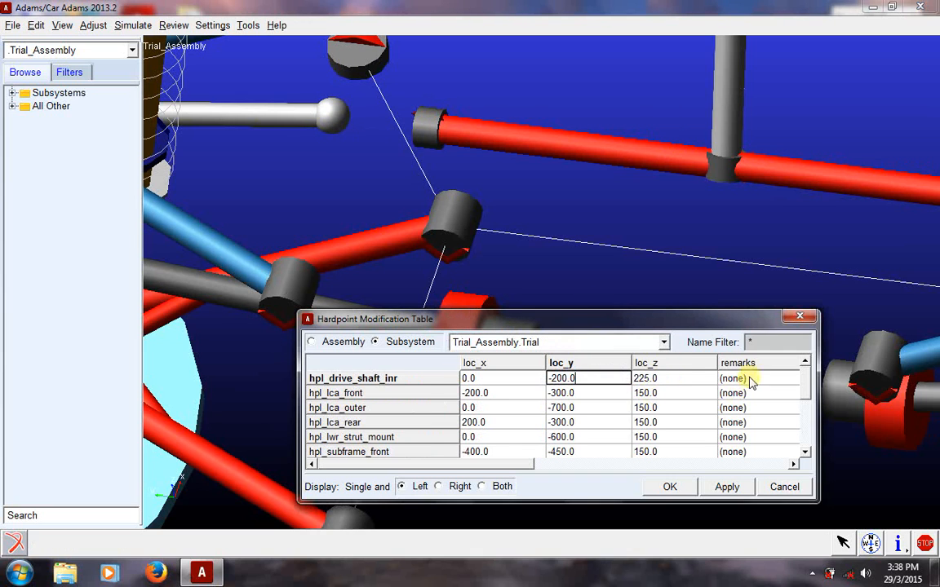
{"action": "scroll", "coordinate": [803, 378], "scroll_direction": "down", "scroll_amount": 2}
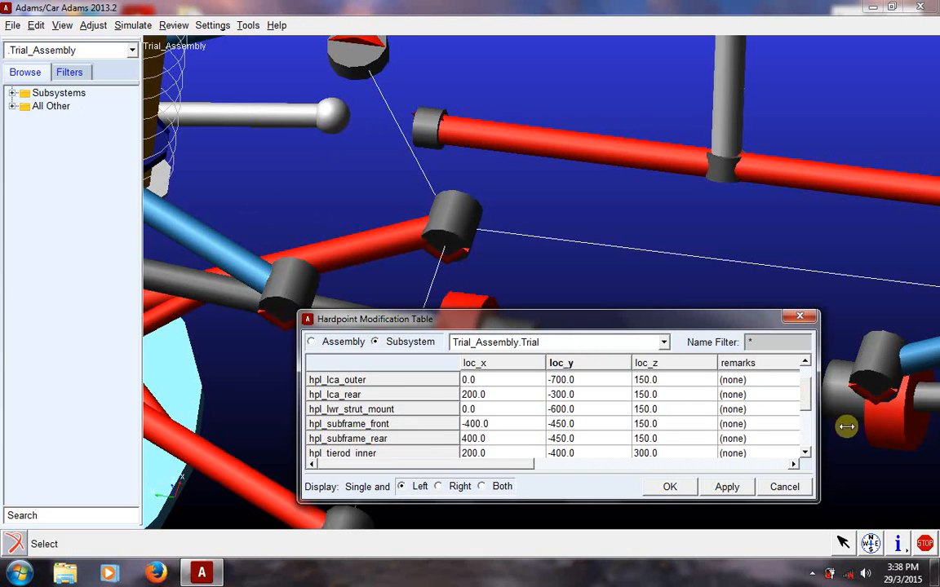
{"action": "left_click_drag", "start_coordinate": [803, 385], "coordinate": [804, 434]}
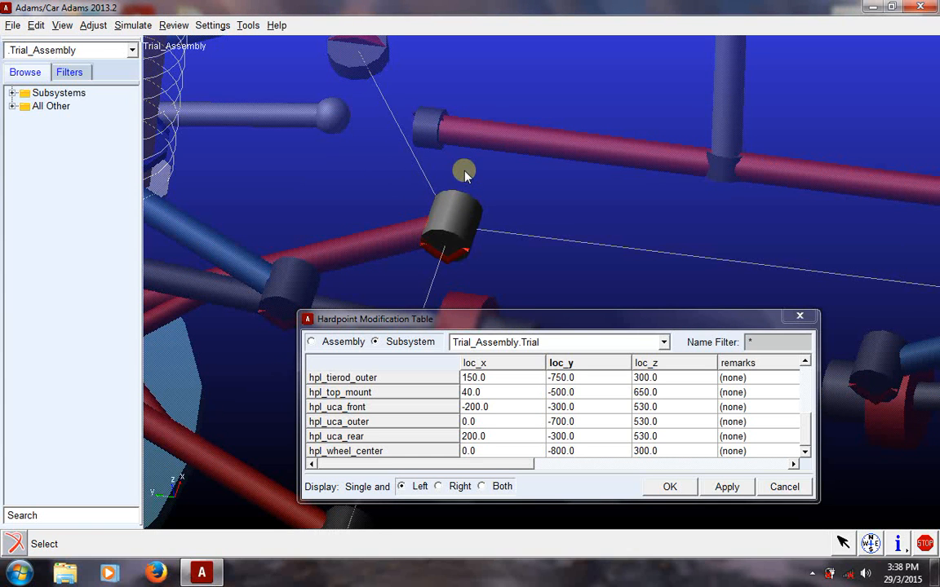
{"action": "key", "text": "z"}
{"action": "left_click_drag", "start_coordinate": [510, 140], "coordinate": [509, 174]}
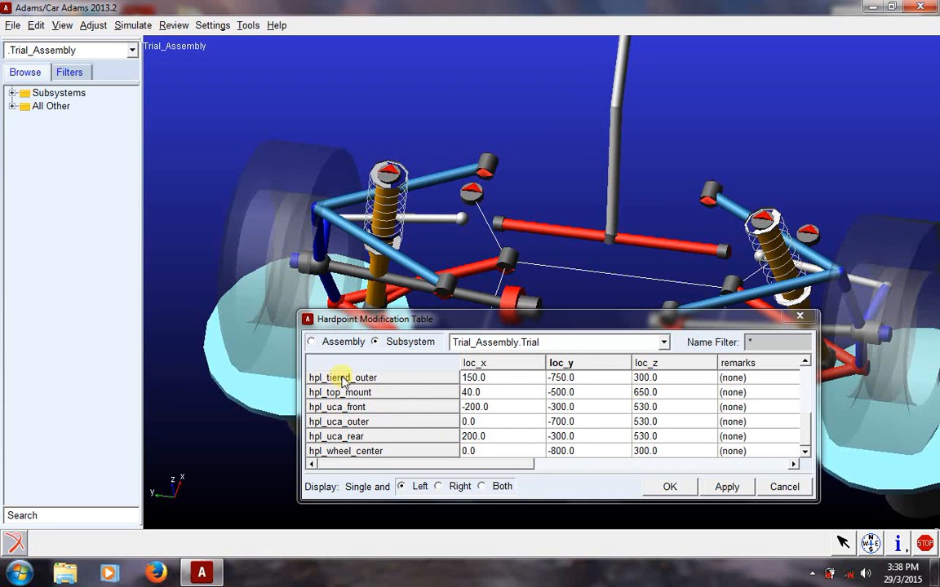
{"action": "left_click_drag", "start_coordinate": [805, 445], "coordinate": [809, 432]}
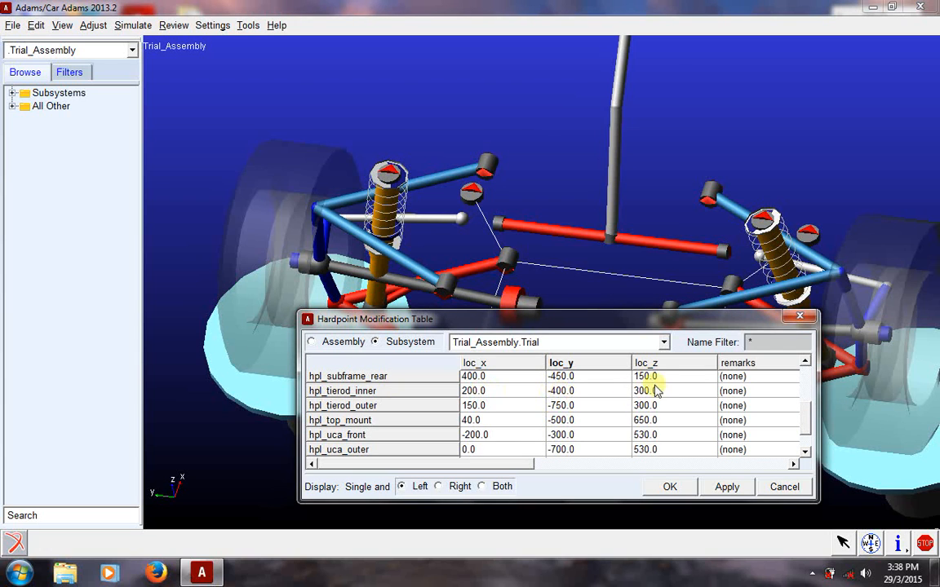
Step: Compare the hpl_tierod_inner coordinates between the MDI_FRONT_STEERING and Trial subsystems
{"action": "left_click", "coordinate": [587, 342]}
{"action": "left_click", "coordinate": [604, 371]}
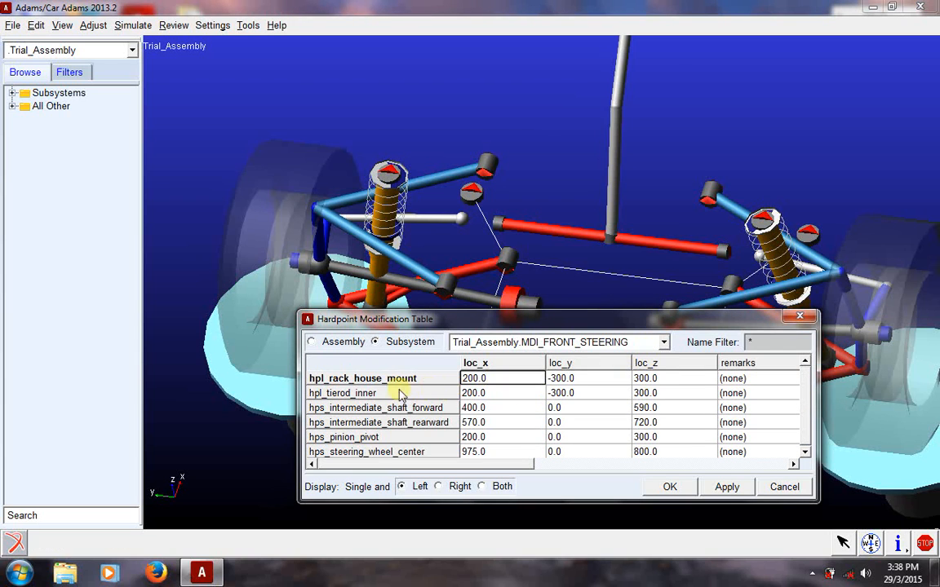
{"action": "left_click", "coordinate": [506, 394]}
{"action": "left_click", "coordinate": [562, 393]}
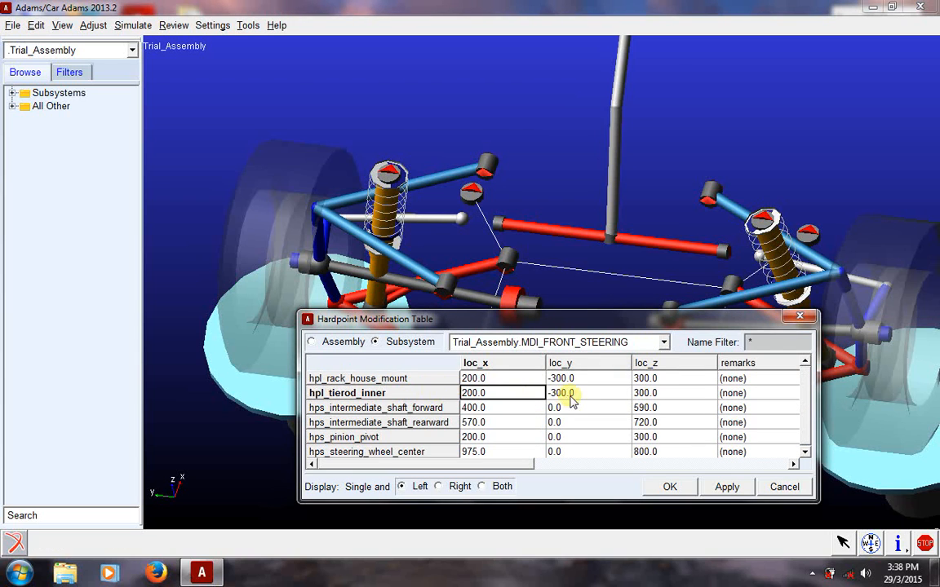
{"action": "left_click", "coordinate": [509, 346]}
{"action": "left_click", "coordinate": [537, 356]}
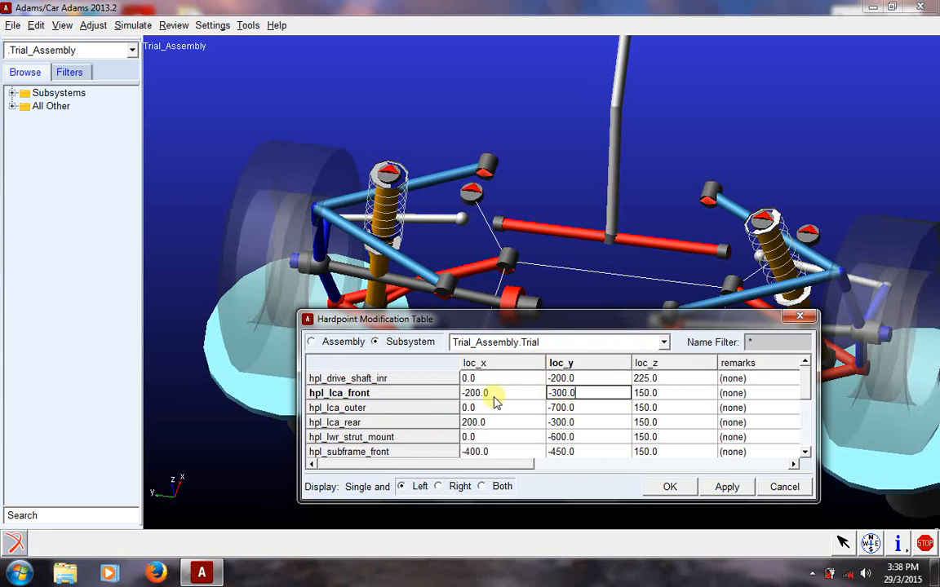
{"action": "scroll", "coordinate": [490, 437], "scroll_direction": "down", "scroll_amount": 2}
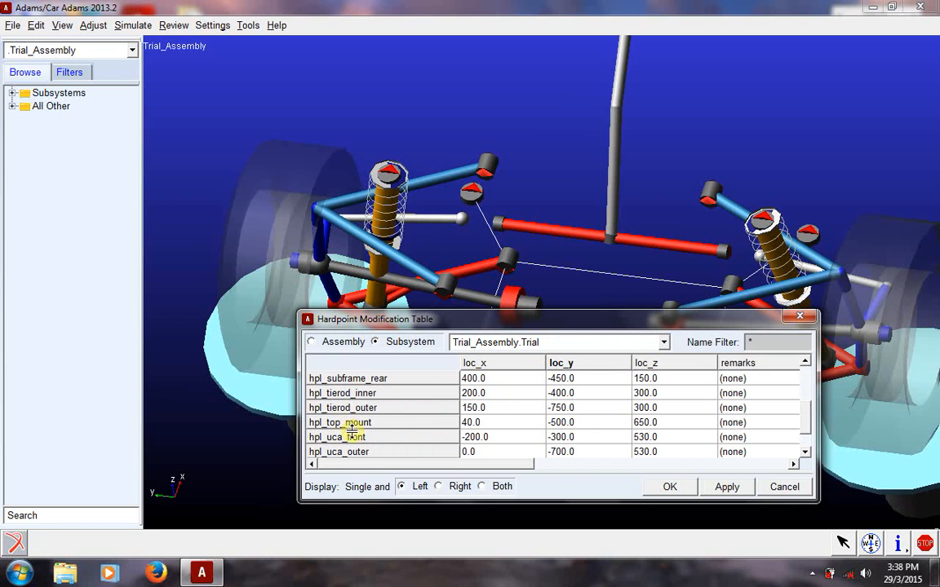
Step: Set loc_y of hpl_tierod_inner in the MDI_FRONT_STEERING subsystem to -400 and apply it
{"action": "left_click", "coordinate": [640, 343]}
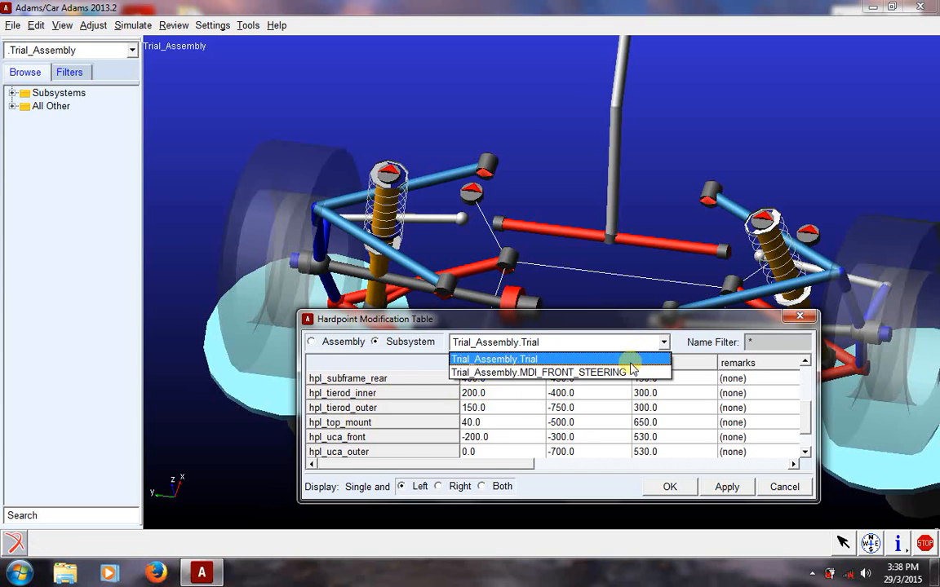
{"action": "left_click", "coordinate": [629, 369]}
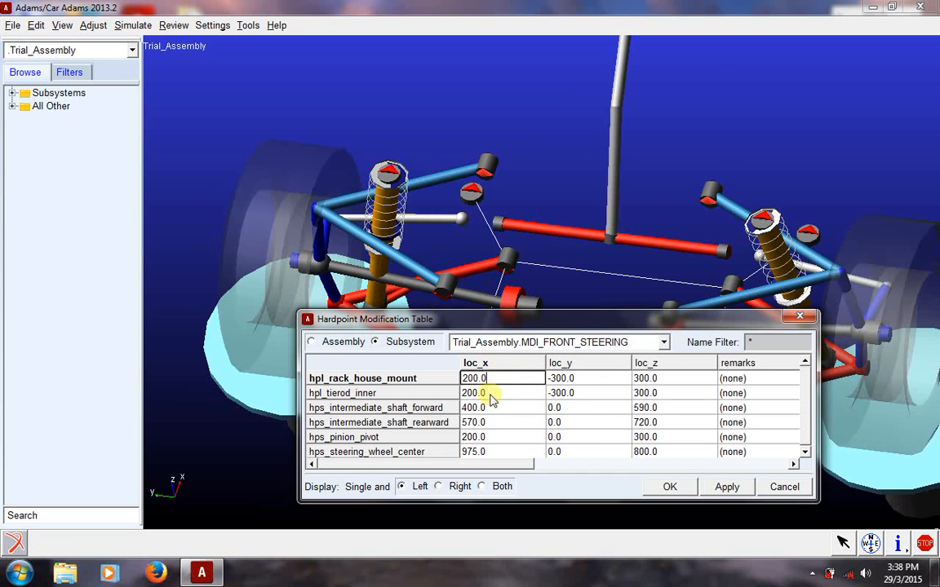
{"action": "left_click", "coordinate": [560, 394]}
{"action": "key", "text": "BackSpace"}
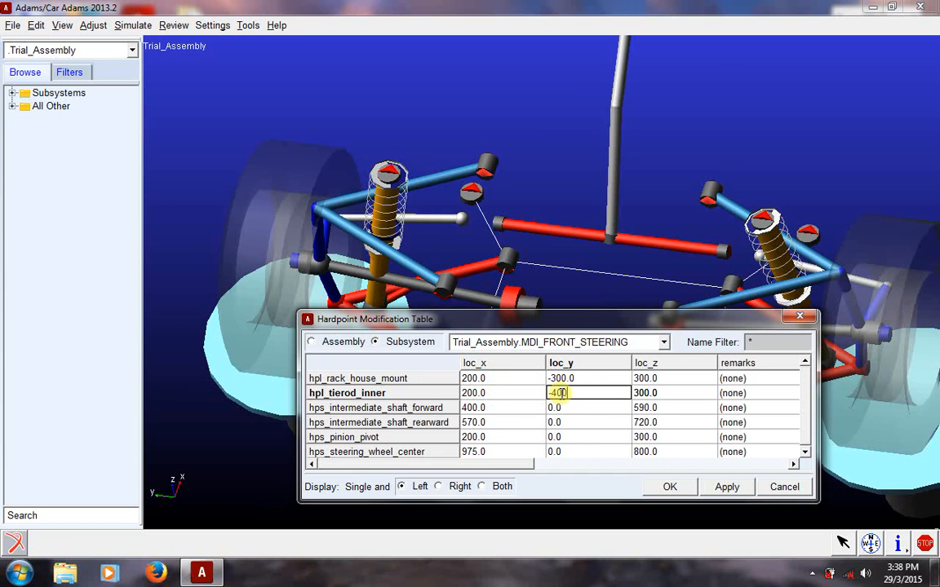
{"action": "left_click", "coordinate": [726, 487]}
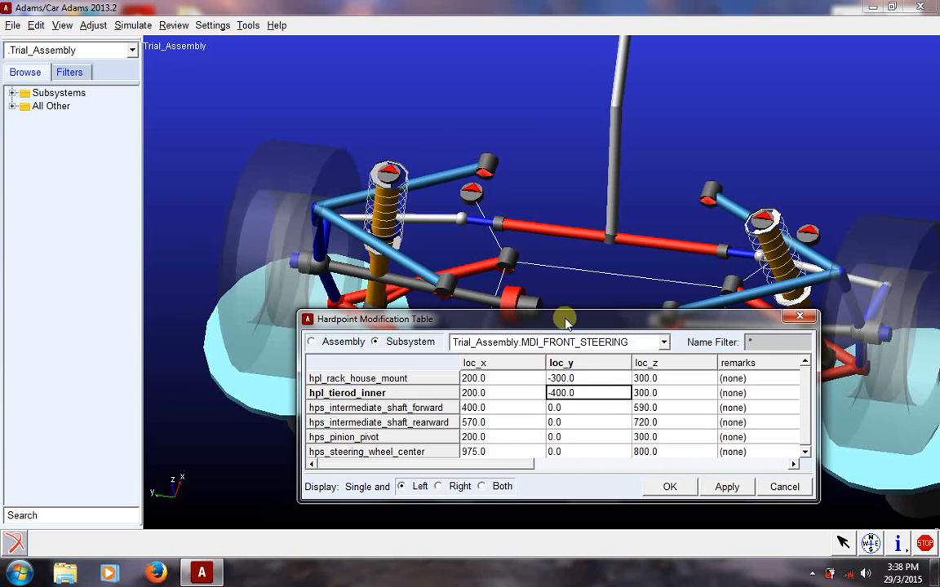
Step: Set loc_y of hpl_rack_house_mount to -400 and apply the change
{"action": "left_click", "coordinate": [573, 384]}
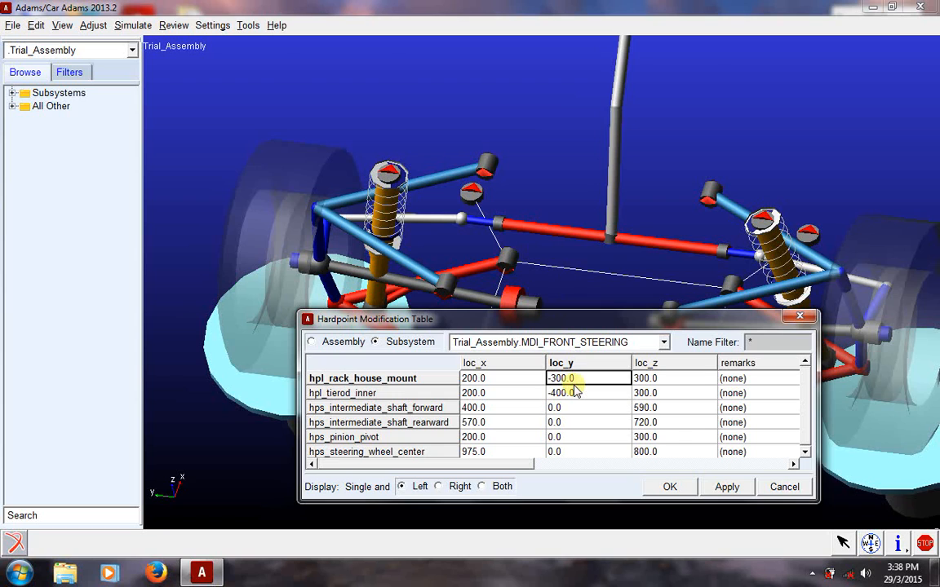
{"action": "type", "text": "-400.0"}
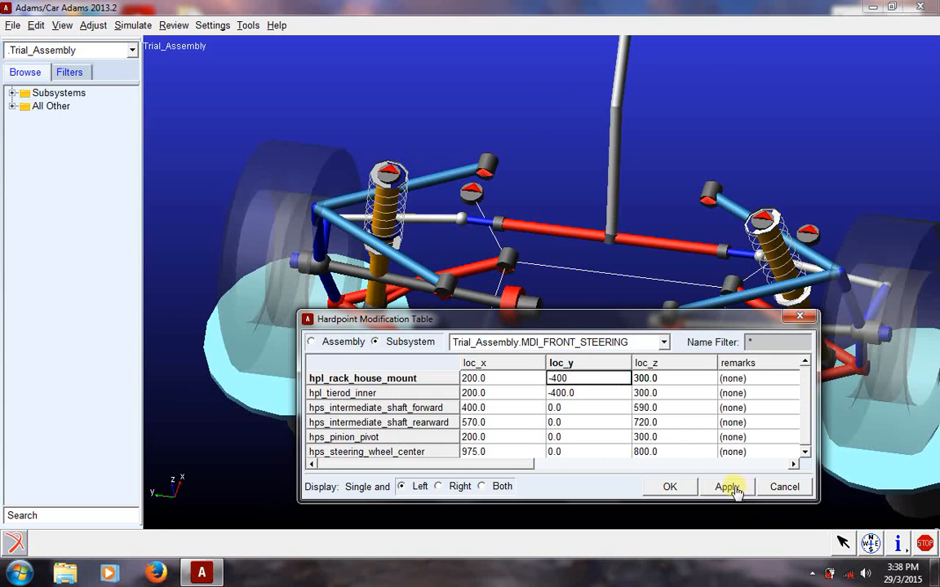
{"action": "left_click", "coordinate": [726, 487]}
Step: Examine the rack, tie rods and steering column from several angles, with the Trial subsystem's hardpoints listed
{"action": "left_click", "coordinate": [539, 209]}
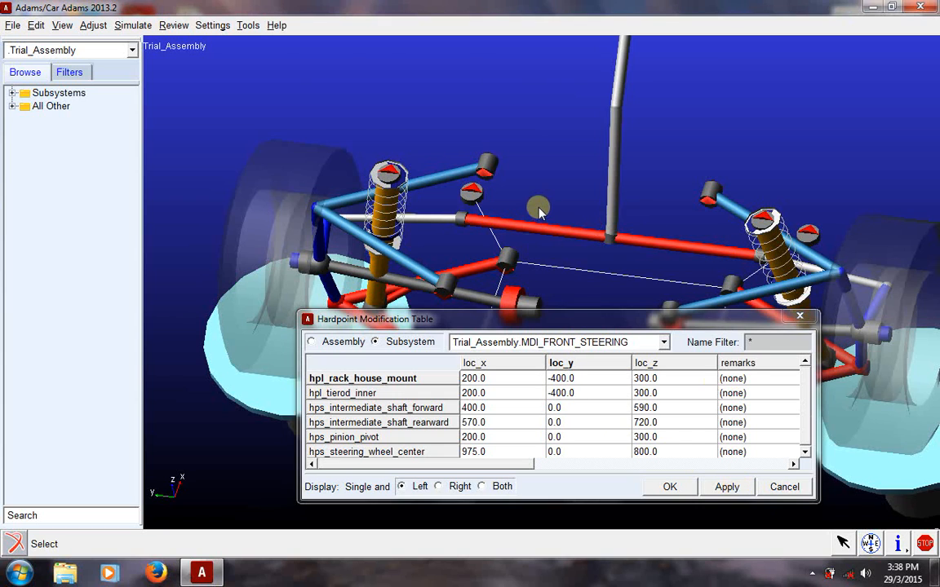
{"action": "key", "text": "z"}
{"action": "left_click_drag", "start_coordinate": [484, 295], "coordinate": [504, 287]}
{"action": "key", "text": "r"}
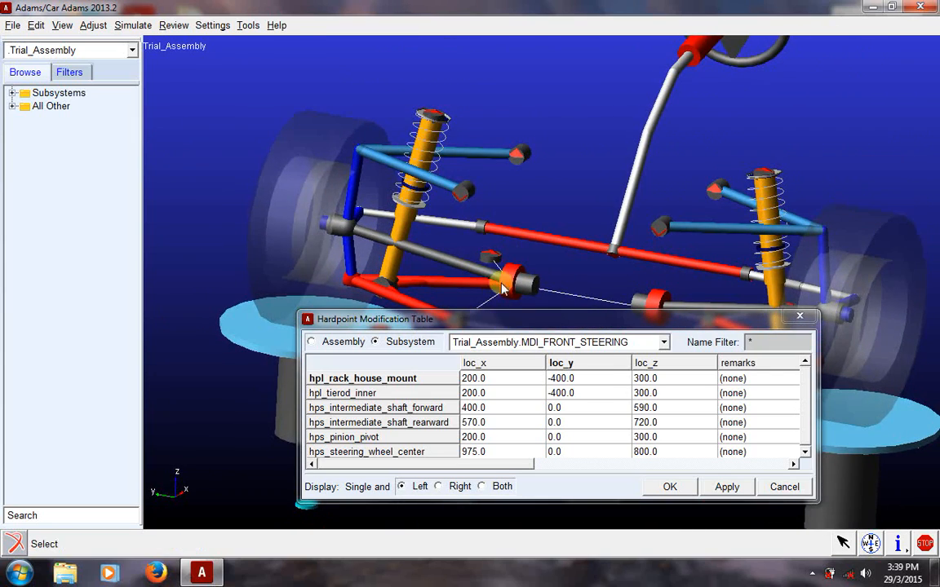
{"action": "left_click", "coordinate": [643, 342]}
{"action": "left_click", "coordinate": [604, 360]}
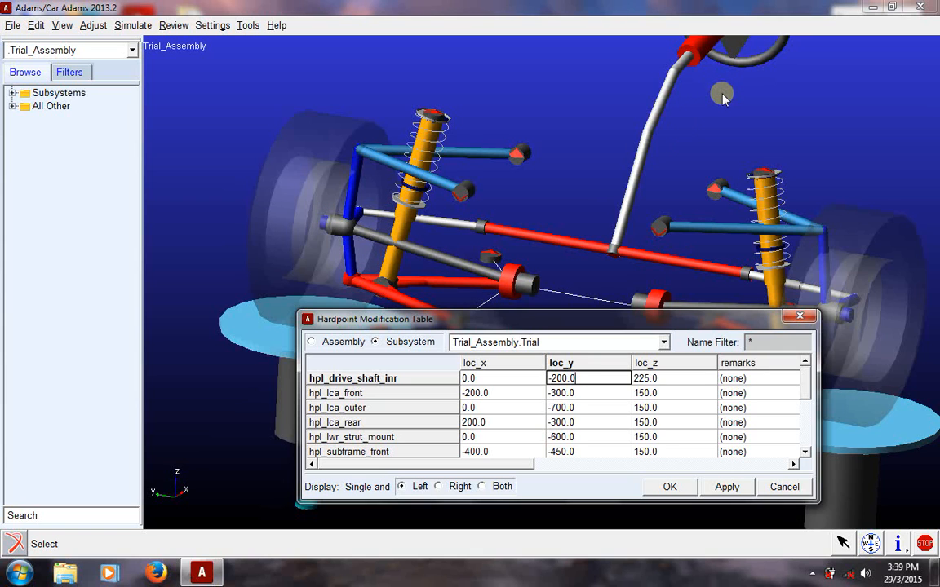
{"action": "type", "text": "z"}
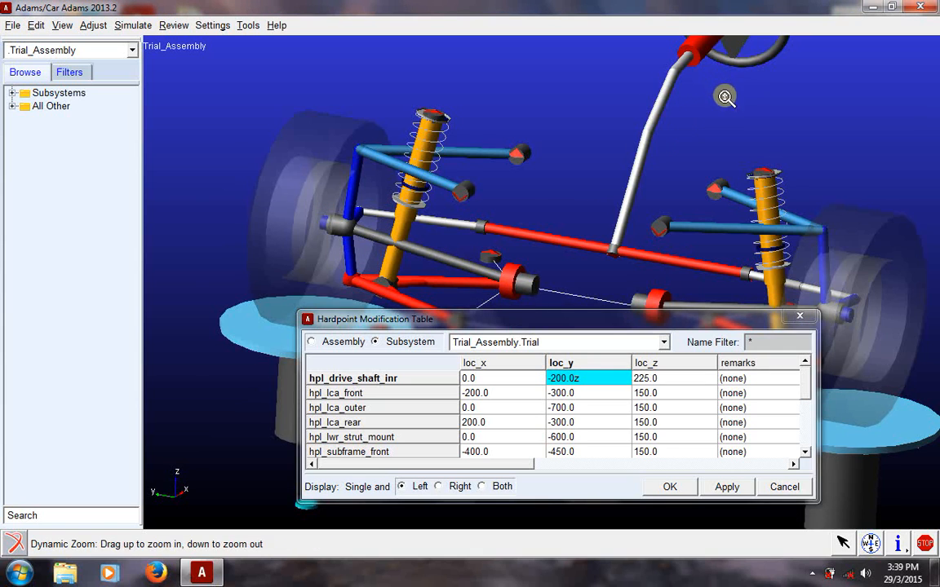
{"action": "left_click_drag", "start_coordinate": [724, 95], "coordinate": [724, 126]}
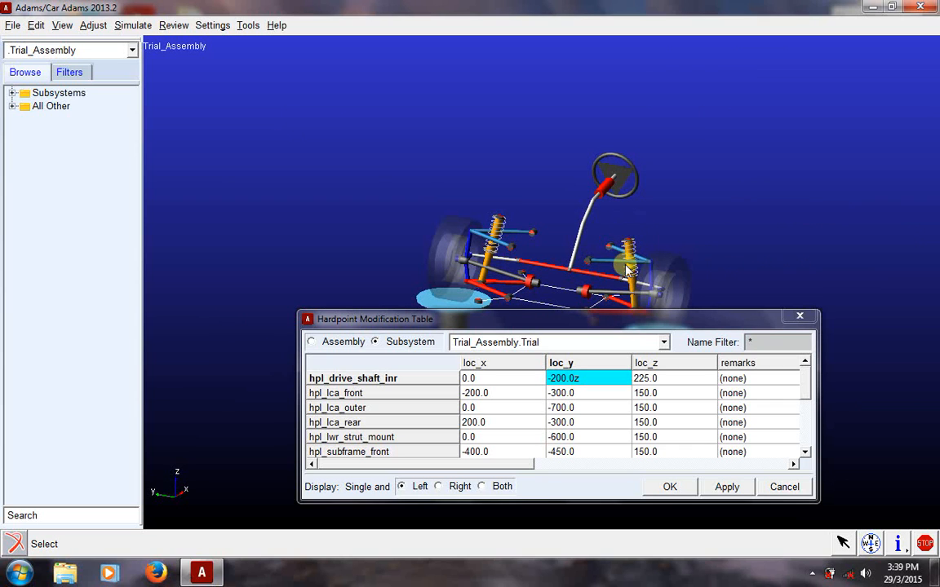
{"action": "key", "text": "r"}
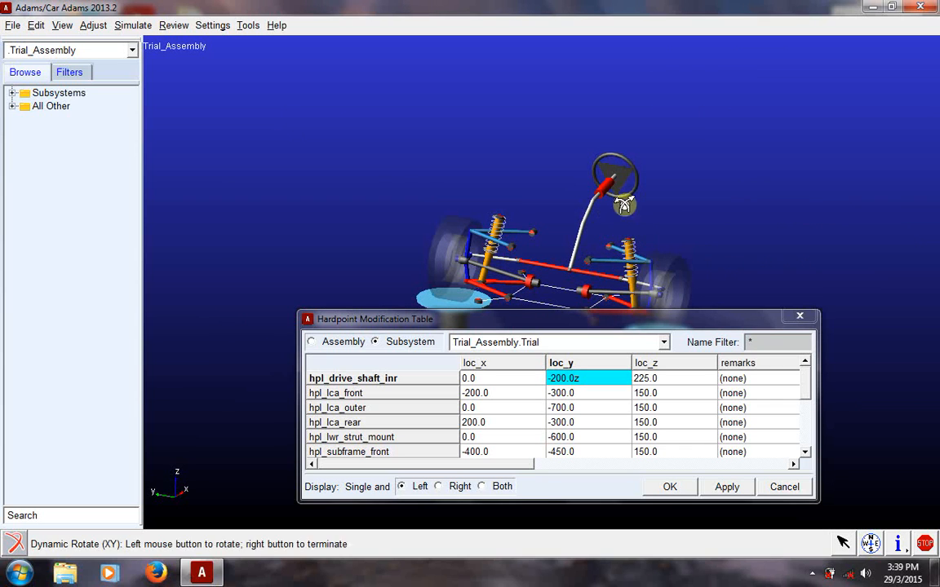
{"action": "left_click_drag", "start_coordinate": [625, 206], "coordinate": [514, 208]}
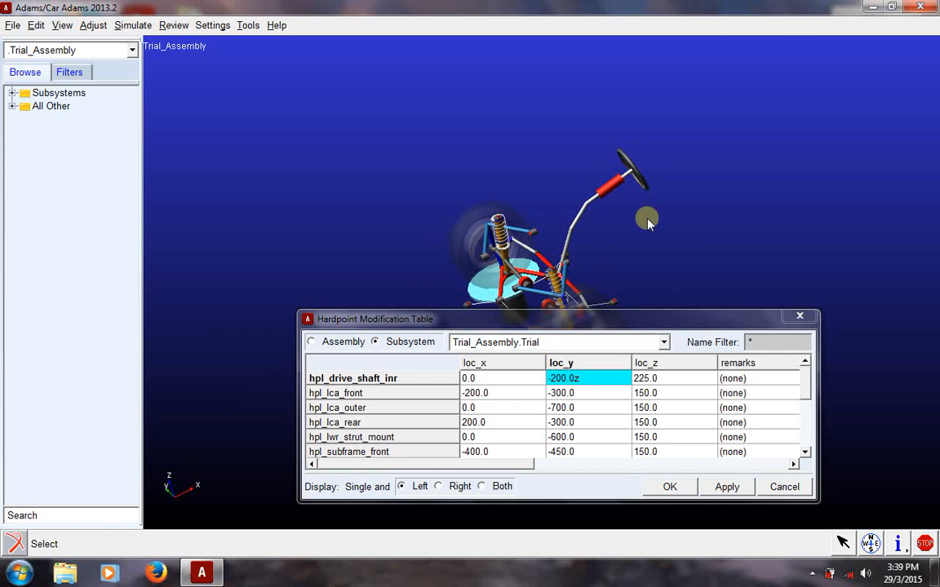
{"action": "key", "text": "z"}
{"action": "left_click_drag", "start_coordinate": [650, 222], "coordinate": [657, 198]}
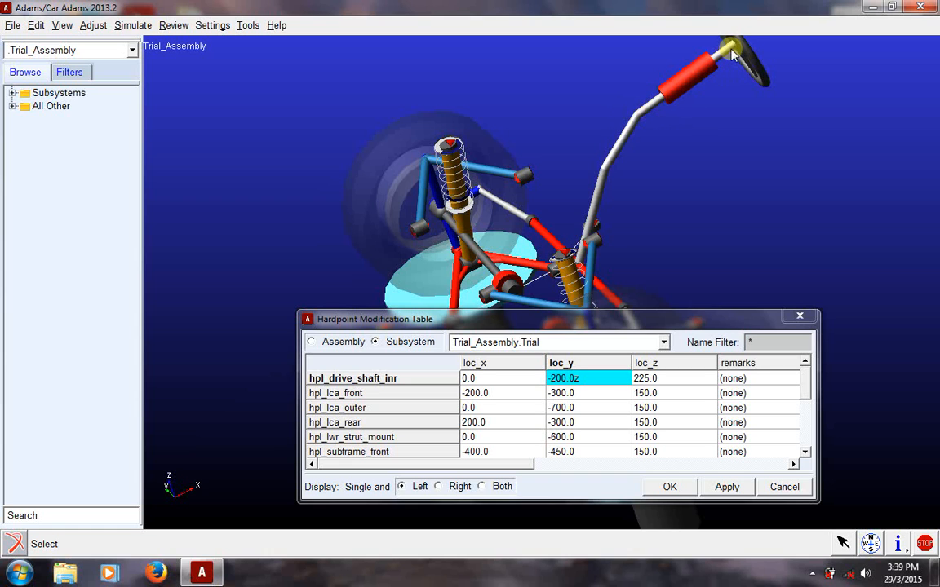
Step: Try a loc_z of 300 for hps_intermediate_shaft_rearward in the MDI_FRONT_STEERING subsystem and apply it
{"action": "left_click", "coordinate": [583, 341]}
{"action": "left_click", "coordinate": [577, 360]}
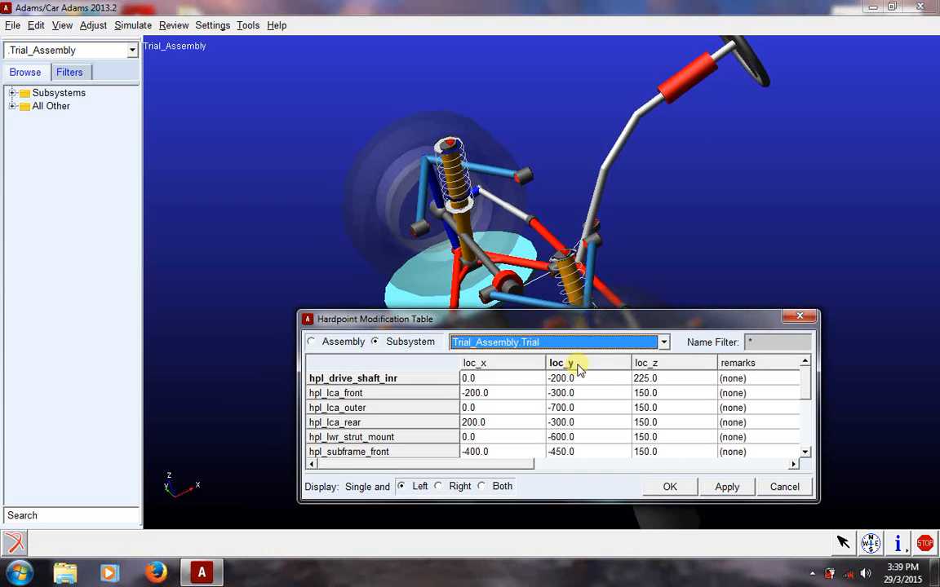
{"action": "left_click", "coordinate": [583, 342]}
{"action": "left_click", "coordinate": [584, 372]}
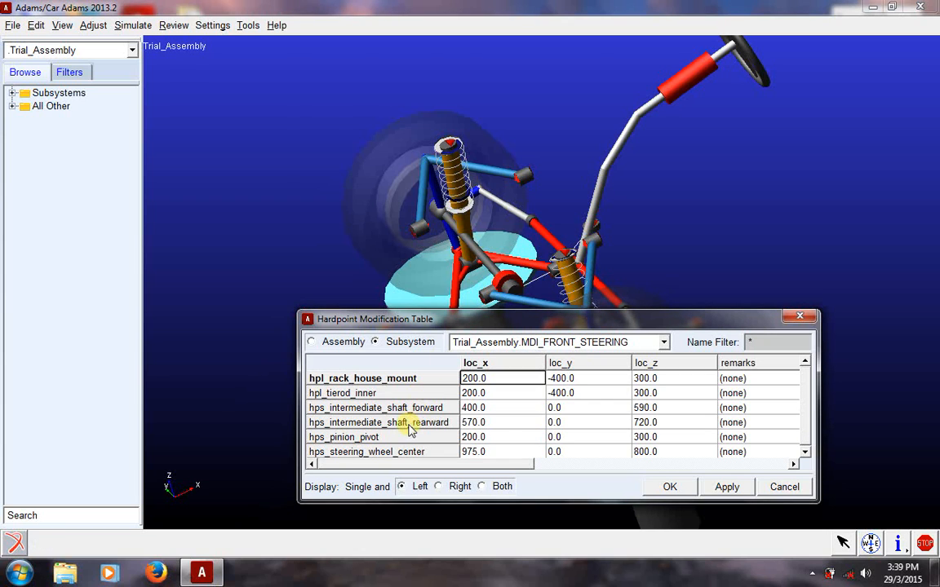
{"action": "left_click", "coordinate": [485, 422]}
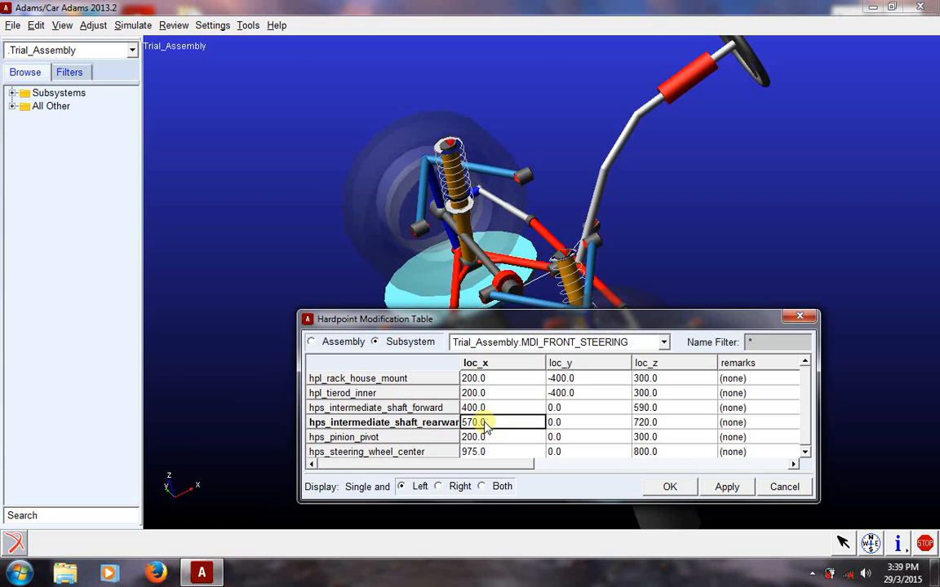
{"action": "left_click", "coordinate": [652, 424]}
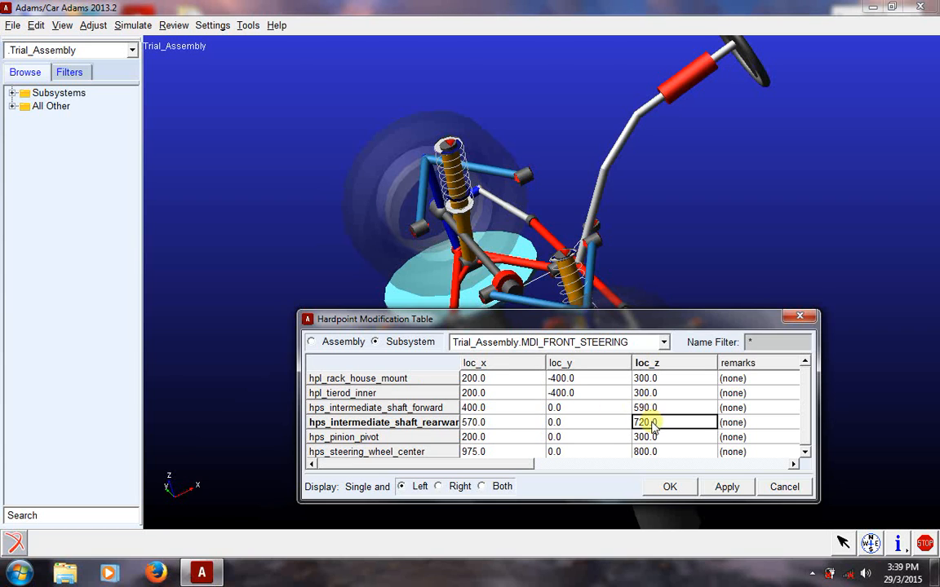
{"action": "type", "text": "3"}
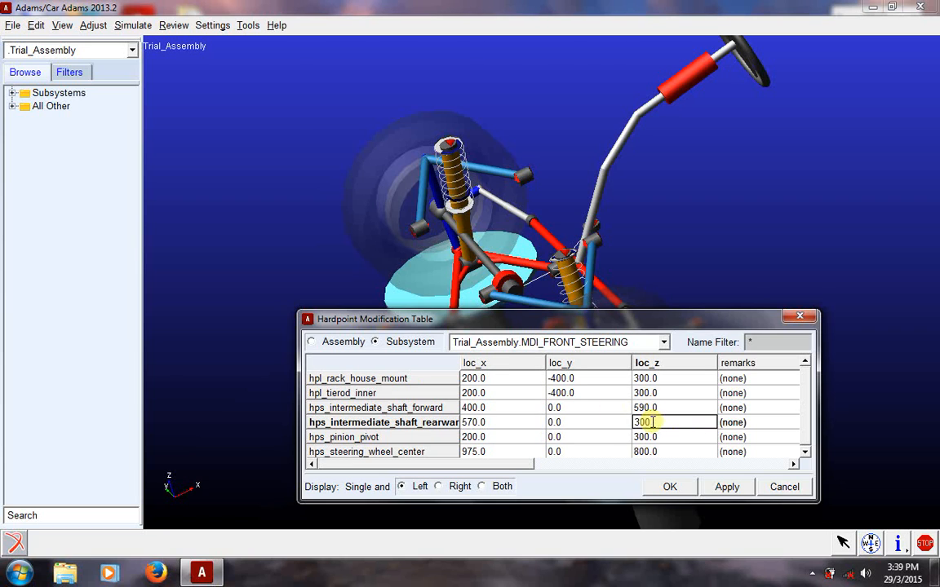
{"action": "type", "text": "00"}
{"action": "left_click", "coordinate": [726, 488]}
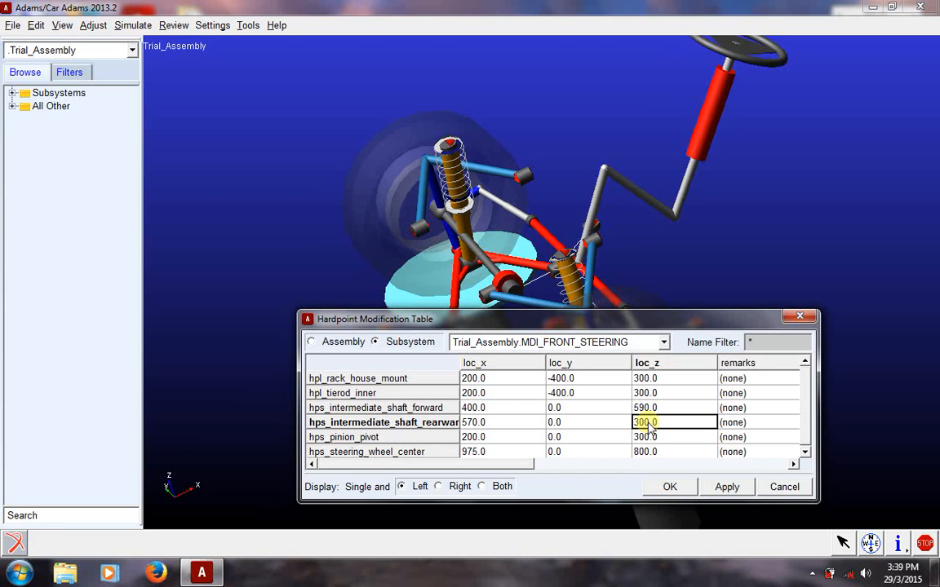
Step: Set loc_z of hps_intermediate_shaft_rearward to 720, apply it, and accept and close the hardpoint table
{"action": "type", "text": "7"}
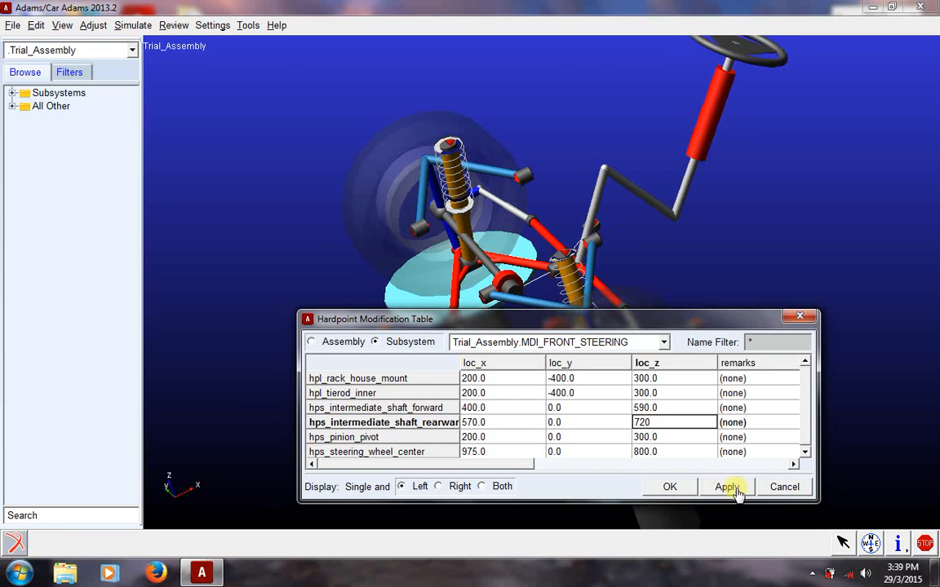
{"action": "type", "text": "20"}
{"action": "left_click", "coordinate": [737, 488]}
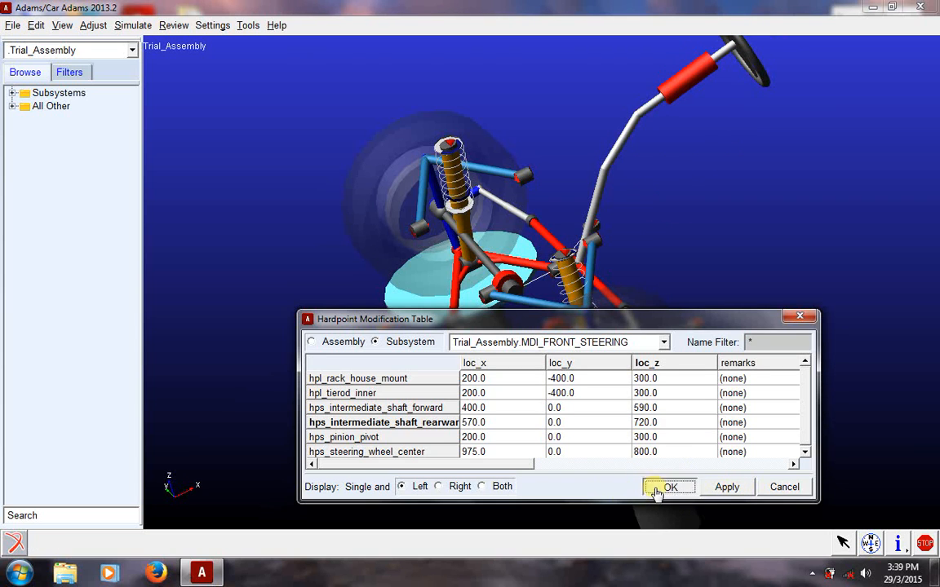
{"action": "left_click", "coordinate": [669, 487]}
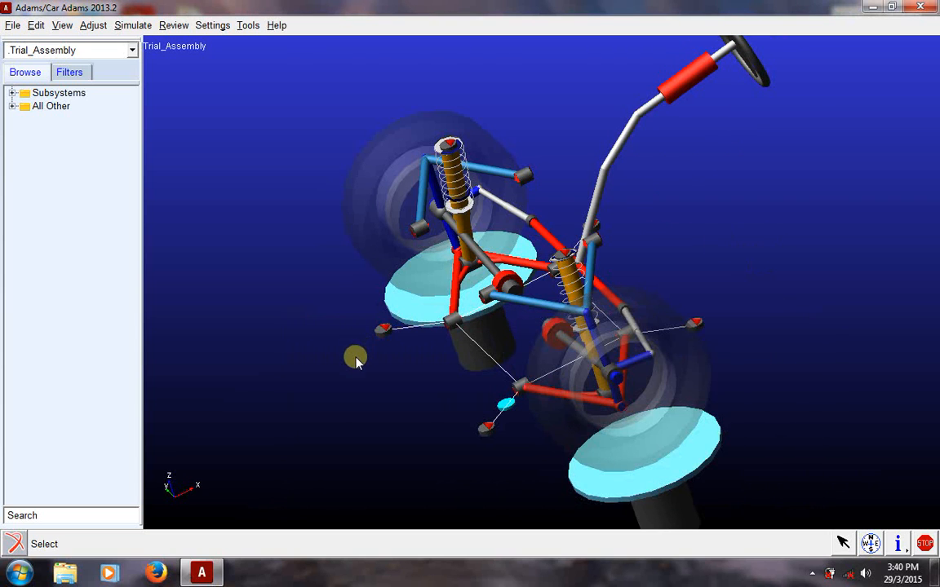
{"action": "key", "text": "r"}
{"action": "left_click_drag", "start_coordinate": [399, 389], "coordinate": [687, 281]}
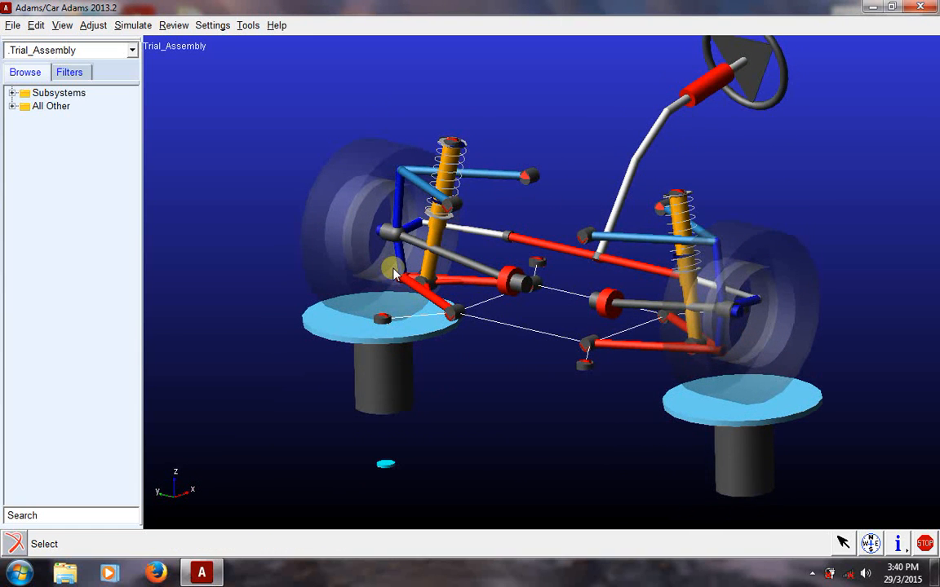
Step: Show the whole assembly in isometric view and open the suspension analysis setup parameters for Trial_Assembly
{"action": "key", "text": "shift+i"}
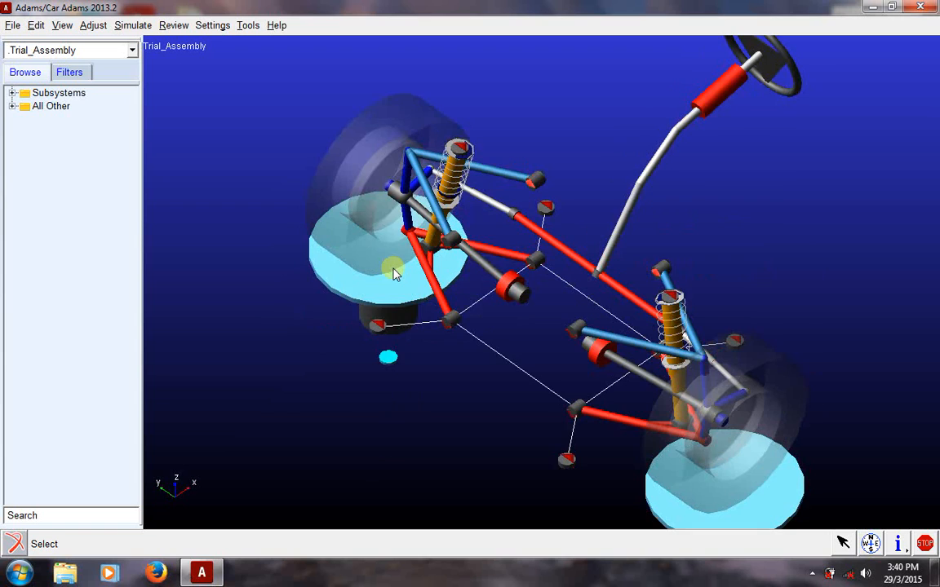
{"action": "key", "text": "f"}
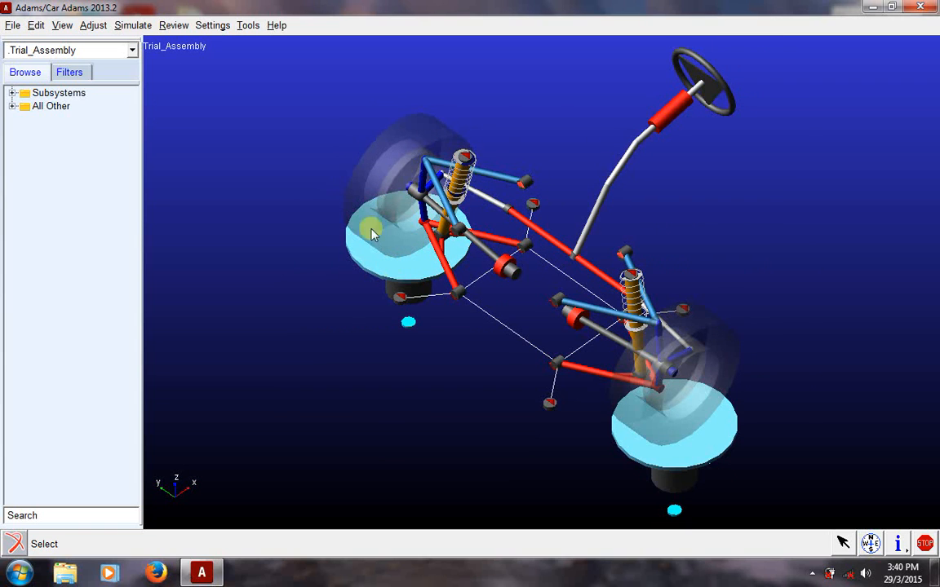
{"action": "left_click", "coordinate": [135, 26]}
{"action": "mouse_move", "coordinate": [152, 39]}
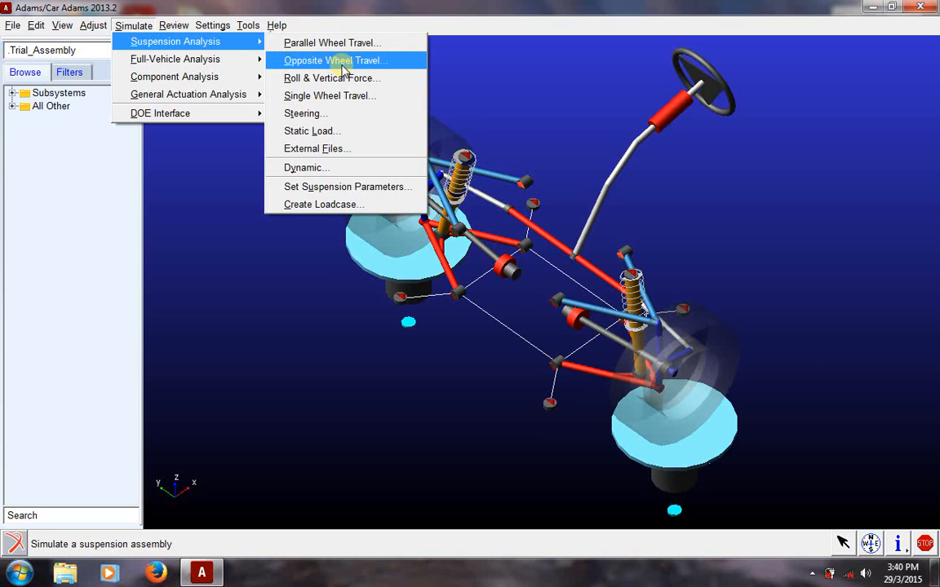
{"action": "left_click", "coordinate": [333, 189]}
{"action": "left_click_drag", "start_coordinate": [204, 120], "coordinate": [337, 99]}
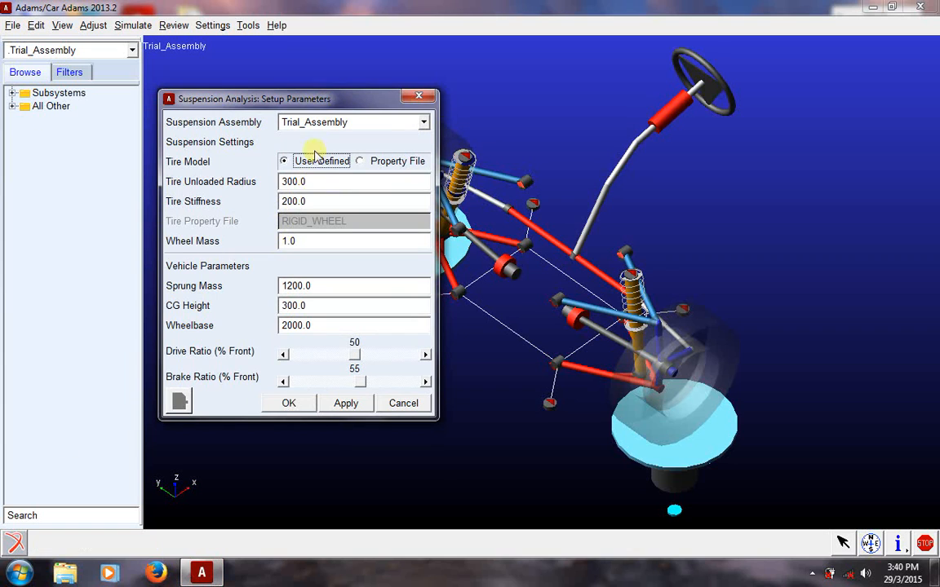
{"action": "left_click_drag", "start_coordinate": [343, 100], "coordinate": [720, 107]}
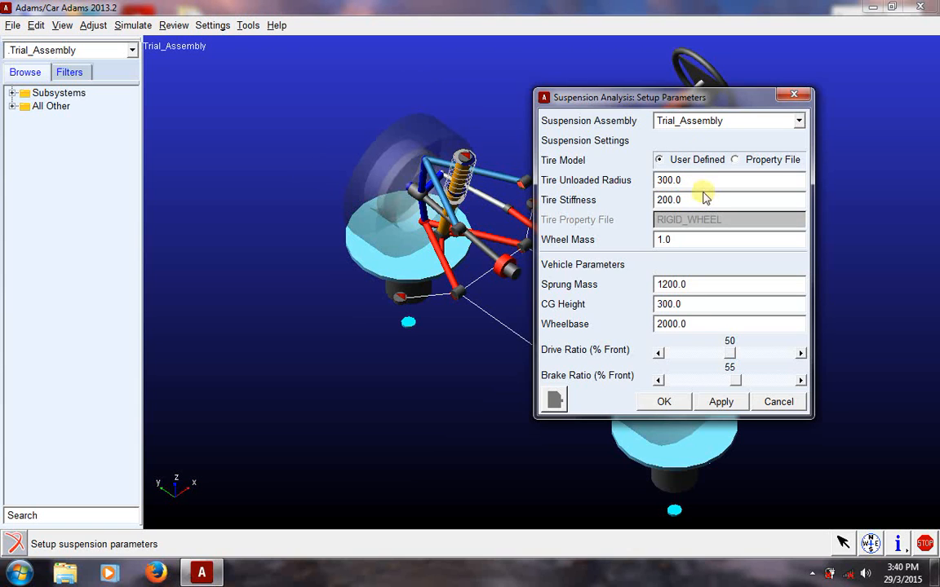
Step: Check the model's unit settings, including the available length units, and close them without changes
{"action": "left_click", "coordinate": [174, 25]}
{"action": "mouse_move", "coordinate": [220, 24]}
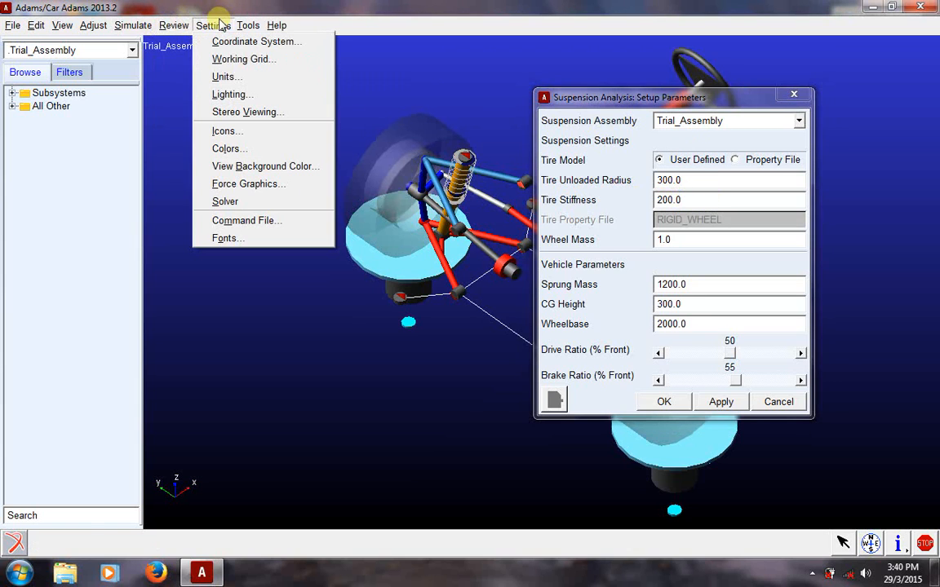
{"action": "left_click", "coordinate": [233, 77]}
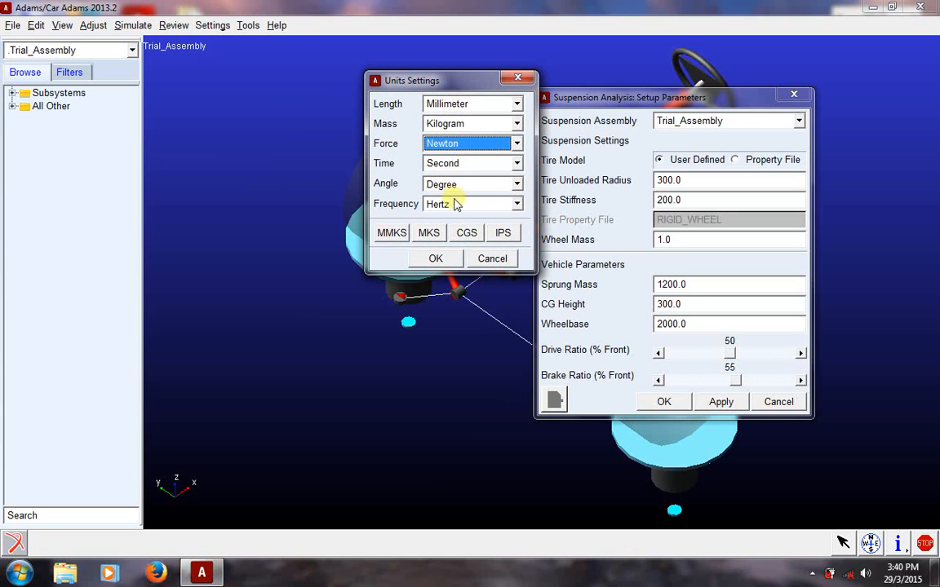
{"action": "left_click", "coordinate": [461, 106]}
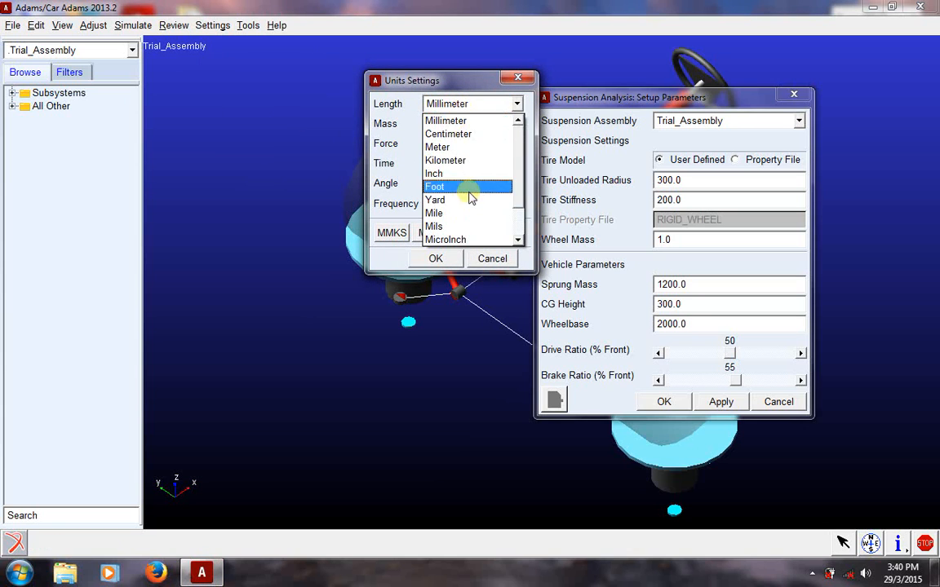
{"action": "left_click", "coordinate": [469, 102]}
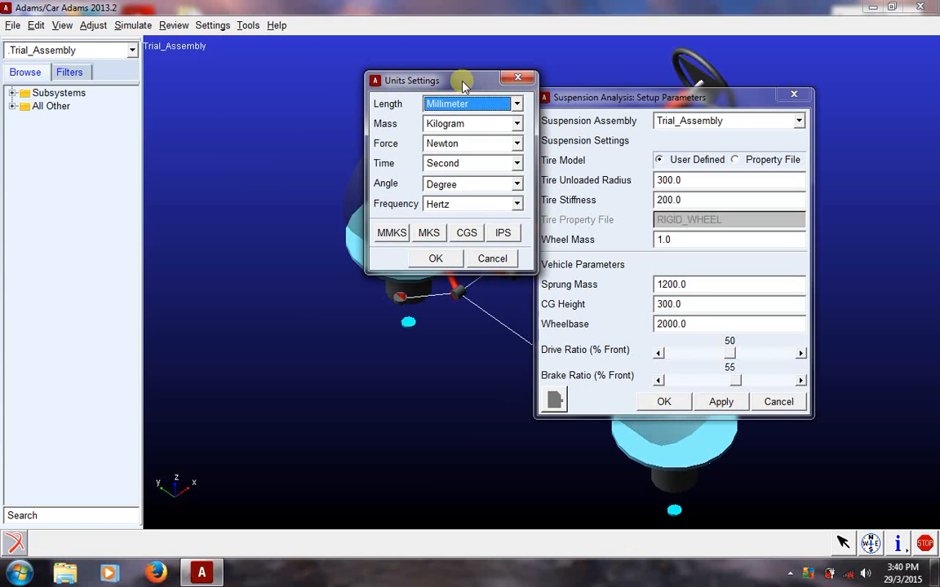
{"action": "left_click", "coordinate": [486, 255]}
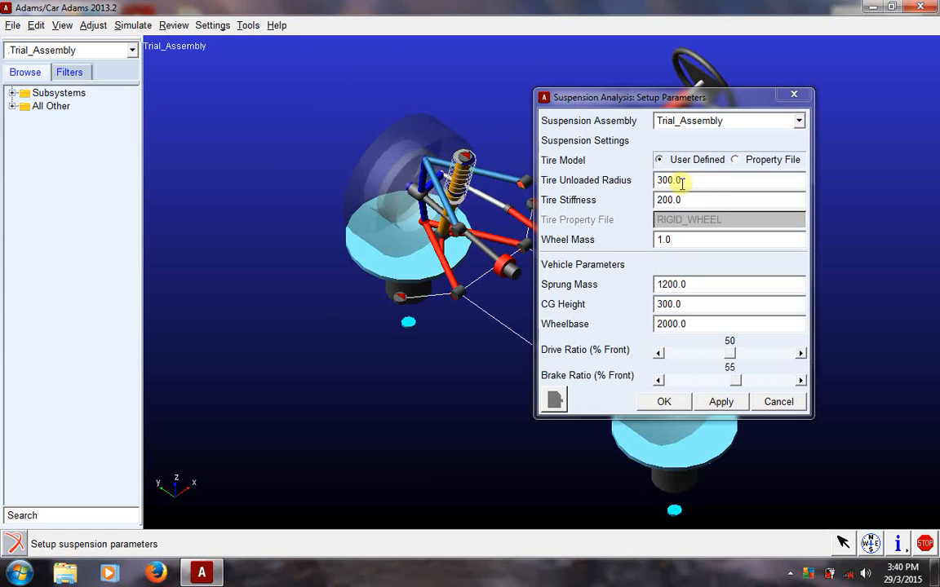
Step: Set the tire unloaded radius to 250 and apply it
{"action": "left_click_drag", "start_coordinate": [686, 182], "coordinate": [645, 182]}
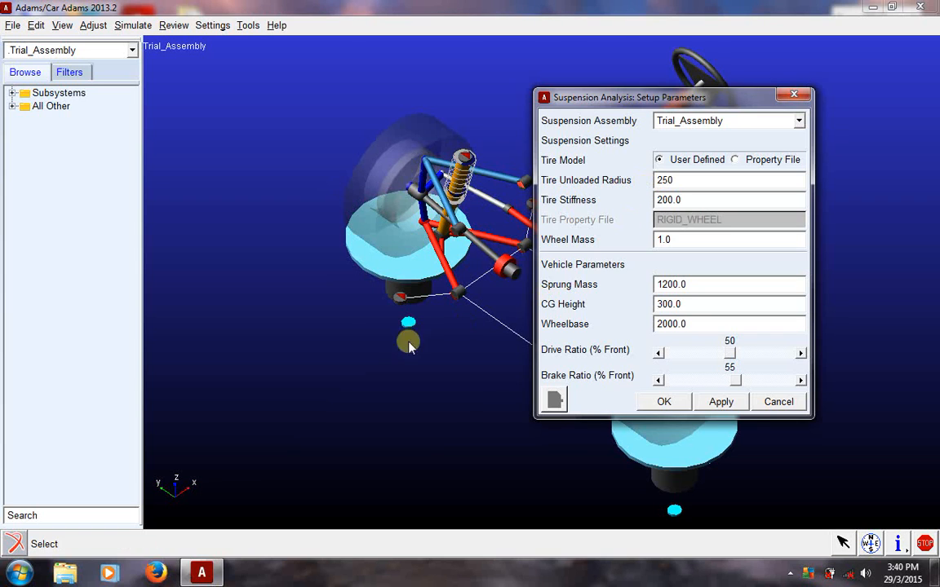
{"action": "left_click", "coordinate": [736, 402]}
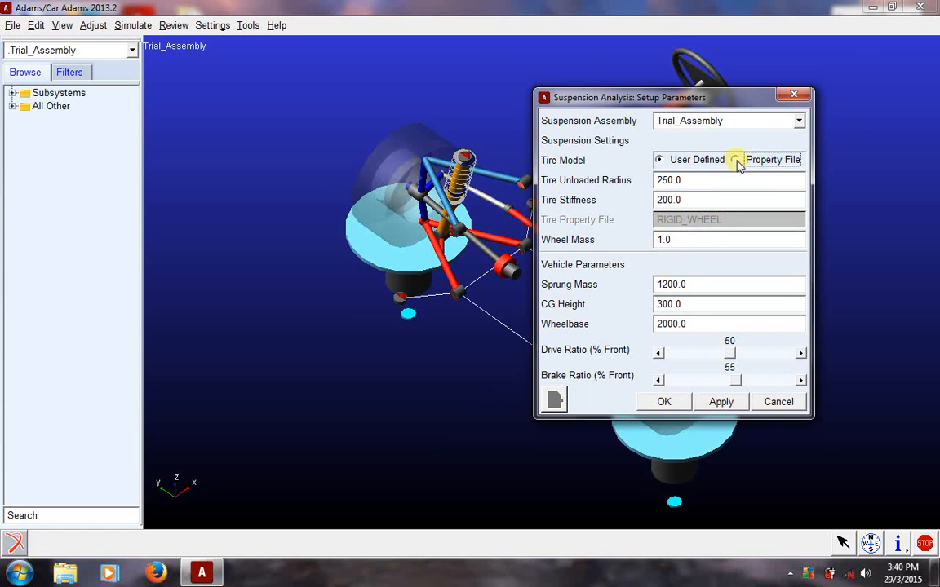
Step: Try the Property File tire model, browse the tire files in the acar_shared database, and return to the User Defined model
{"action": "left_click", "coordinate": [735, 160]}
{"action": "right_click", "coordinate": [699, 231]}
{"action": "mouse_move", "coordinate": [738, 234]}
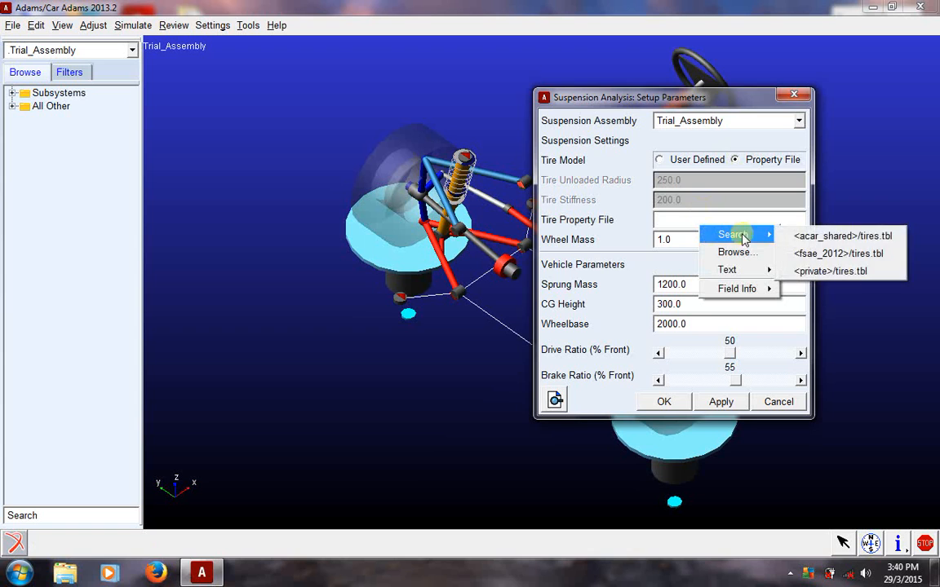
{"action": "left_click", "coordinate": [818, 235]}
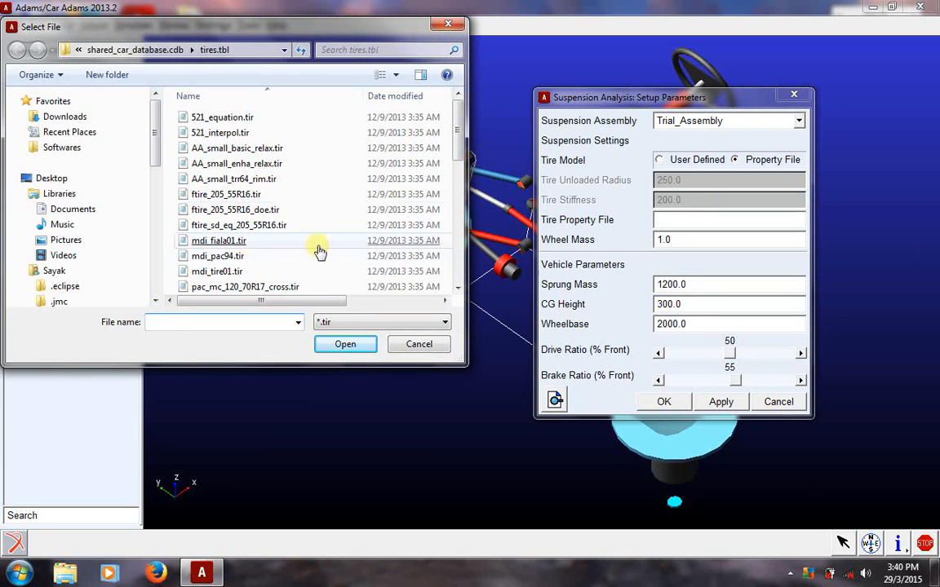
{"action": "left_click_drag", "start_coordinate": [456, 122], "coordinate": [457, 163]}
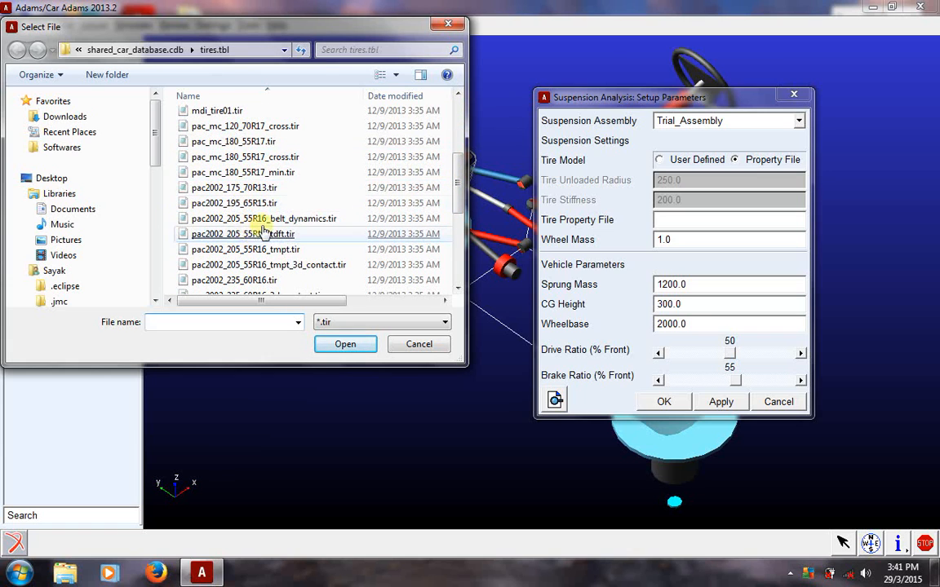
{"action": "left_click_drag", "start_coordinate": [460, 178], "coordinate": [457, 213]}
{"action": "left_click", "coordinate": [417, 344]}
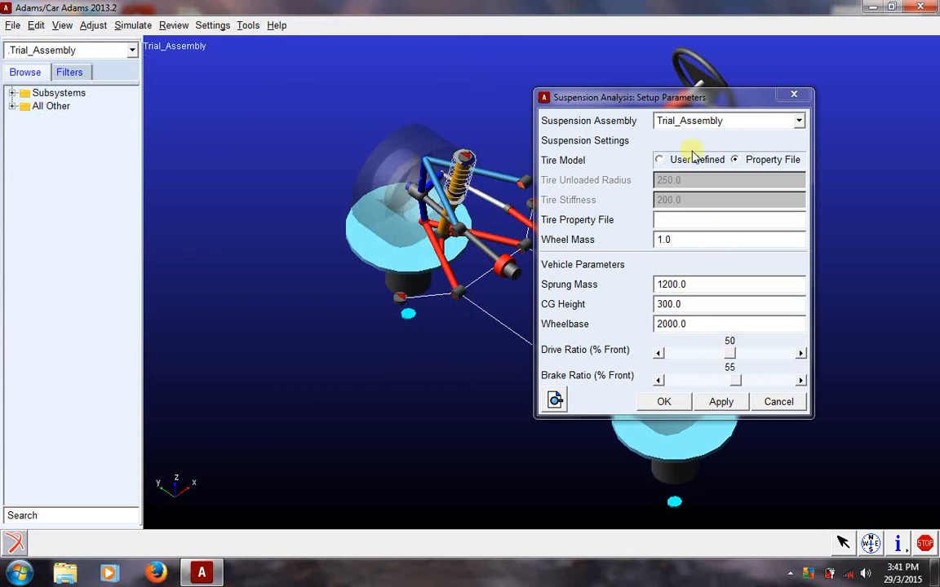
{"action": "left_click", "coordinate": [659, 160]}
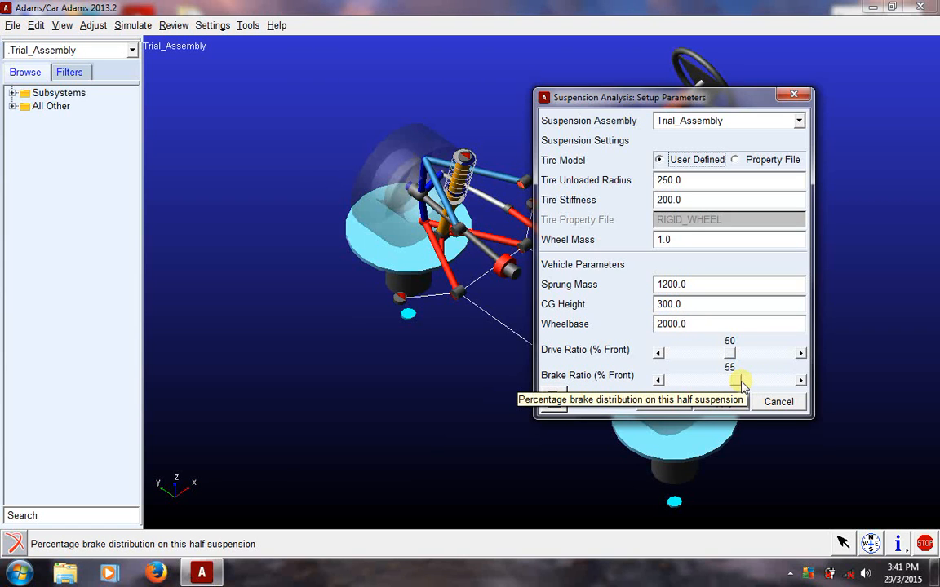
Step: Set the front brake ratio to 38% and the front drive ratio to 50%, and accept the suspension setup parameters
{"action": "left_click_drag", "start_coordinate": [738, 378], "coordinate": [803, 385]}
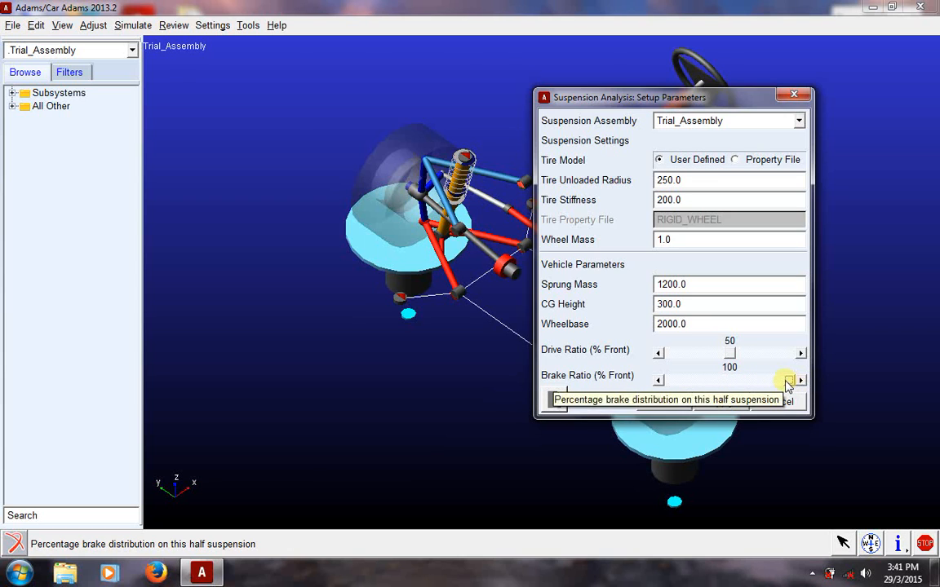
{"action": "left_click_drag", "start_coordinate": [788, 380], "coordinate": [662, 379]}
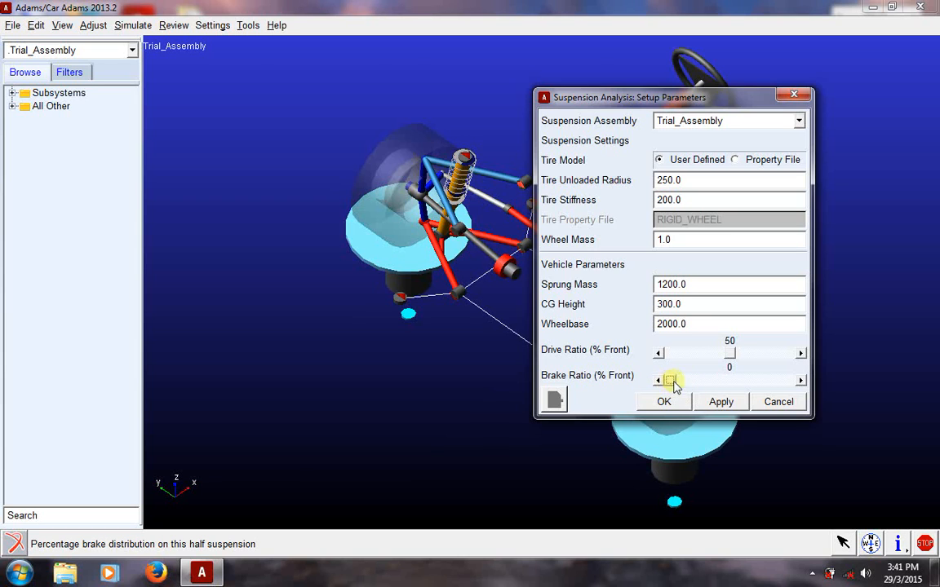
{"action": "left_click_drag", "start_coordinate": [670, 380], "coordinate": [714, 380]}
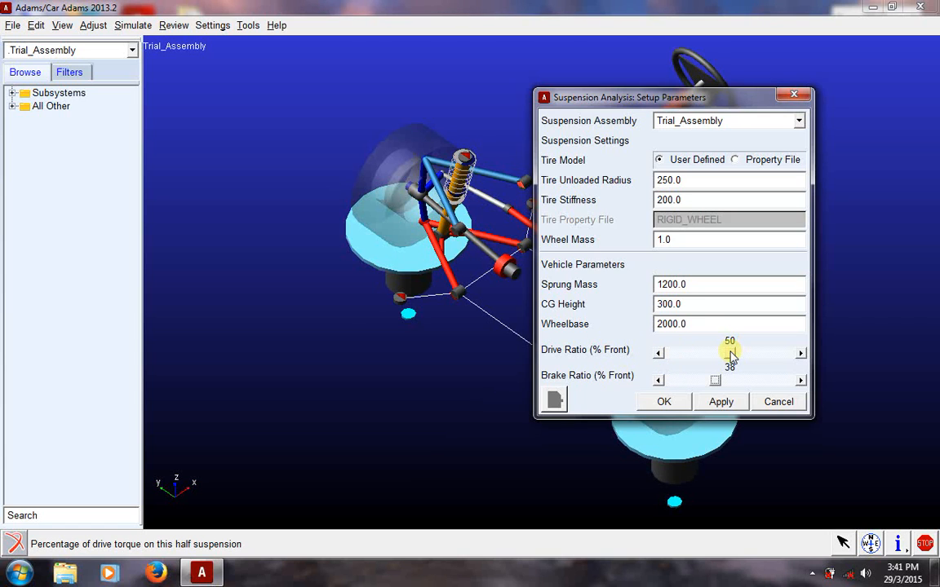
{"action": "left_click_drag", "start_coordinate": [730, 355], "coordinate": [672, 359]}
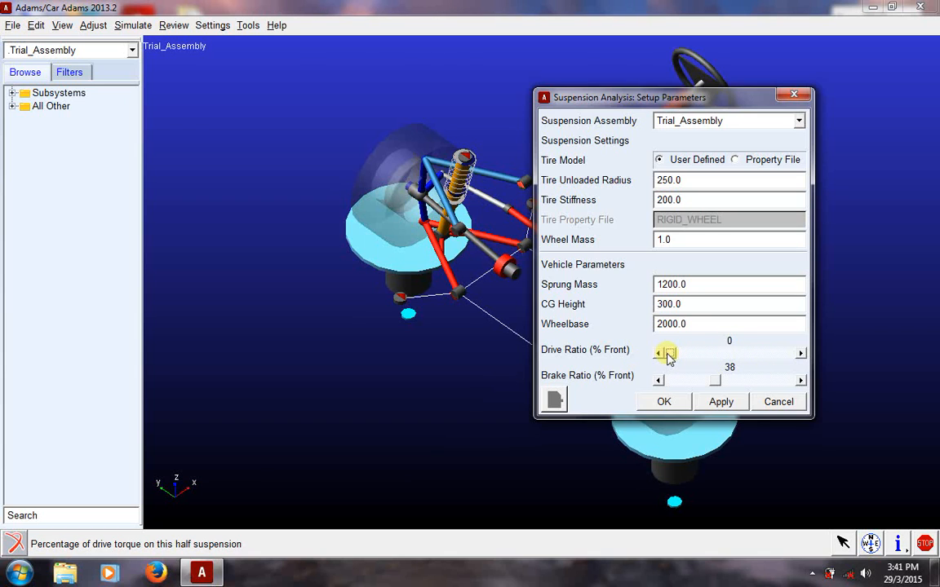
{"action": "left_click_drag", "start_coordinate": [670, 357], "coordinate": [732, 361]}
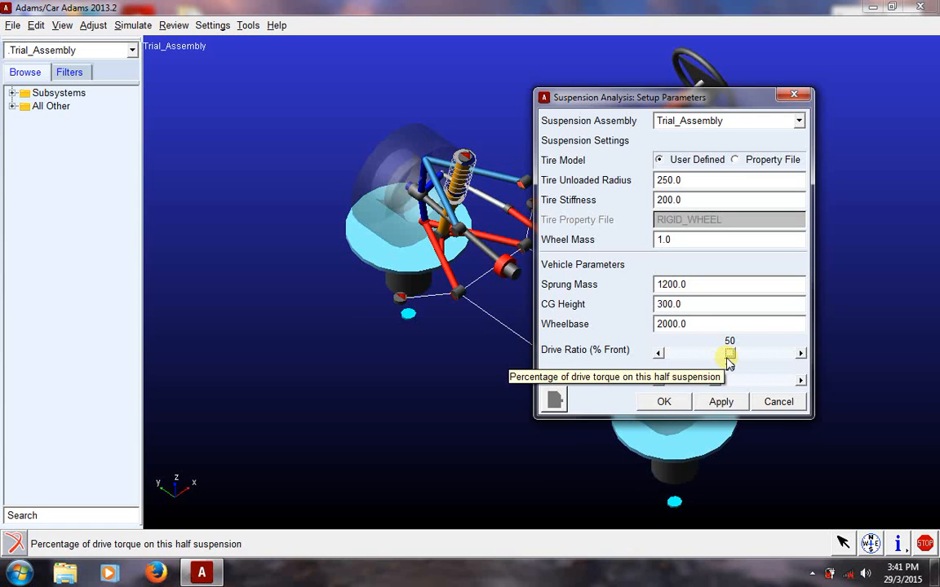
{"action": "left_click", "coordinate": [656, 403]}
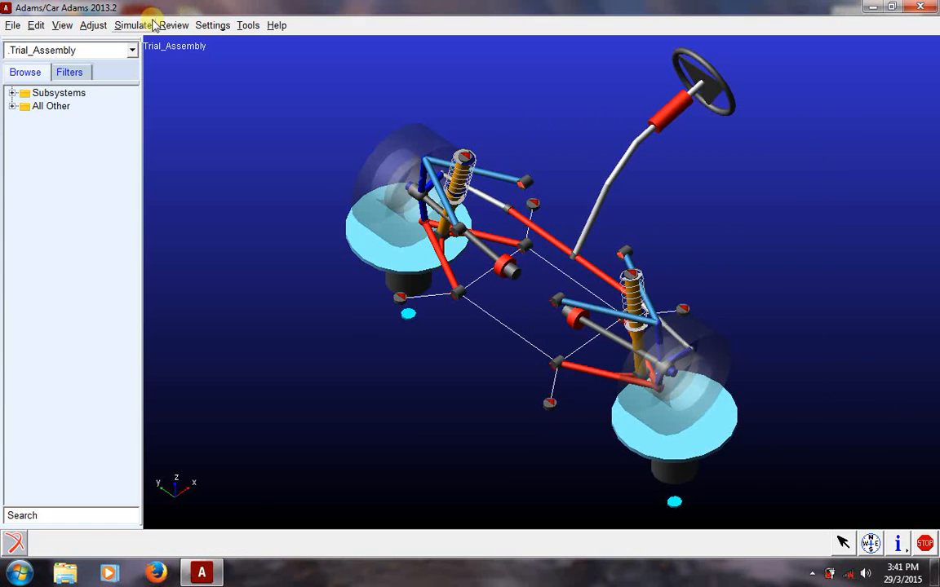
Step: Start a parallel wheel travel analysis of Trial_Assembly with output prefix trial_1 and 30 steps
{"action": "left_click", "coordinate": [141, 25]}
{"action": "mouse_move", "coordinate": [147, 40]}
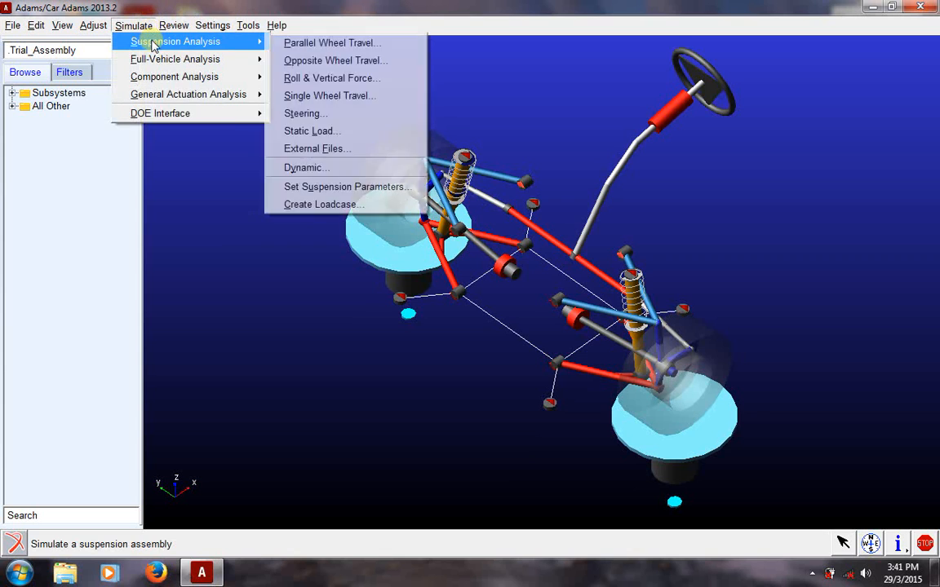
{"action": "left_click", "coordinate": [319, 42]}
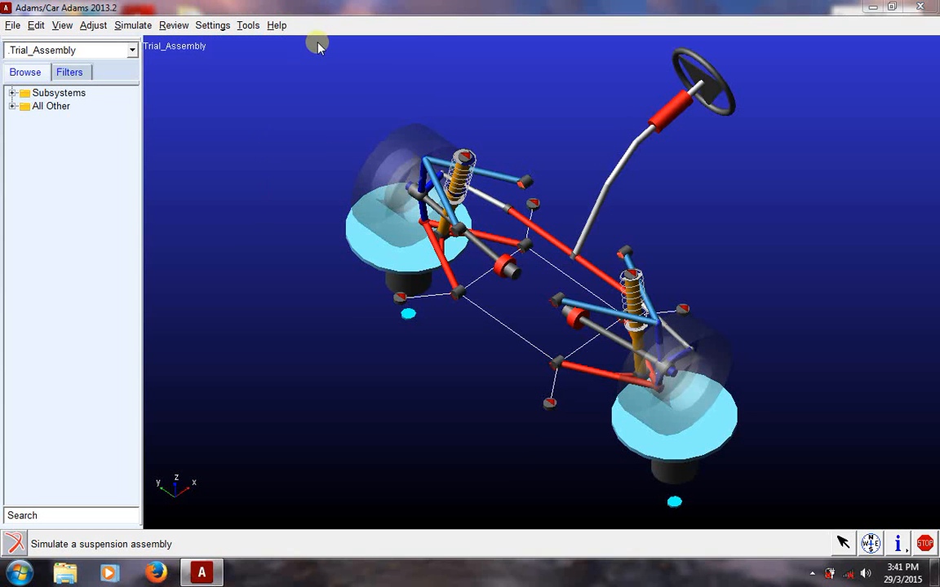
{"action": "left_click_drag", "start_coordinate": [207, 124], "coordinate": [276, 129]}
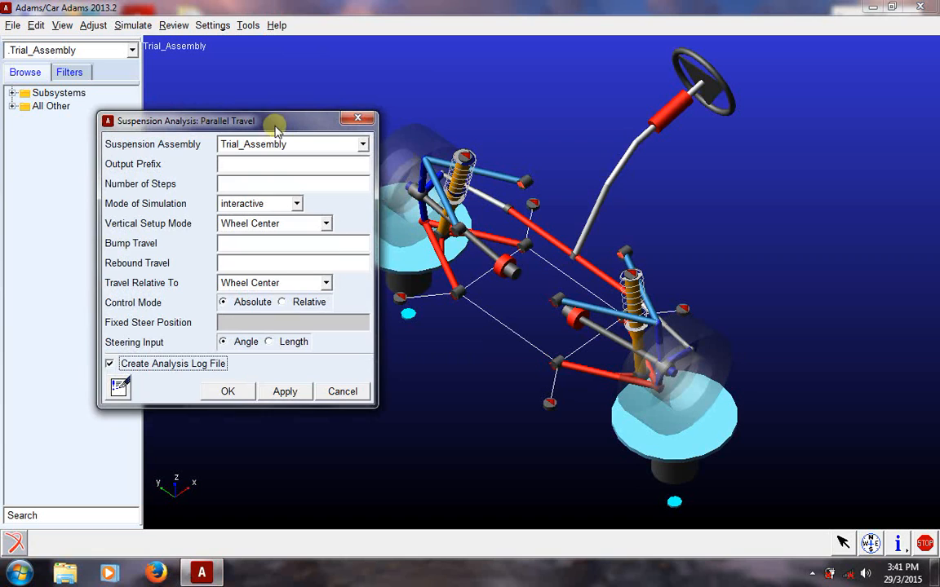
{"action": "left_click", "coordinate": [256, 162]}
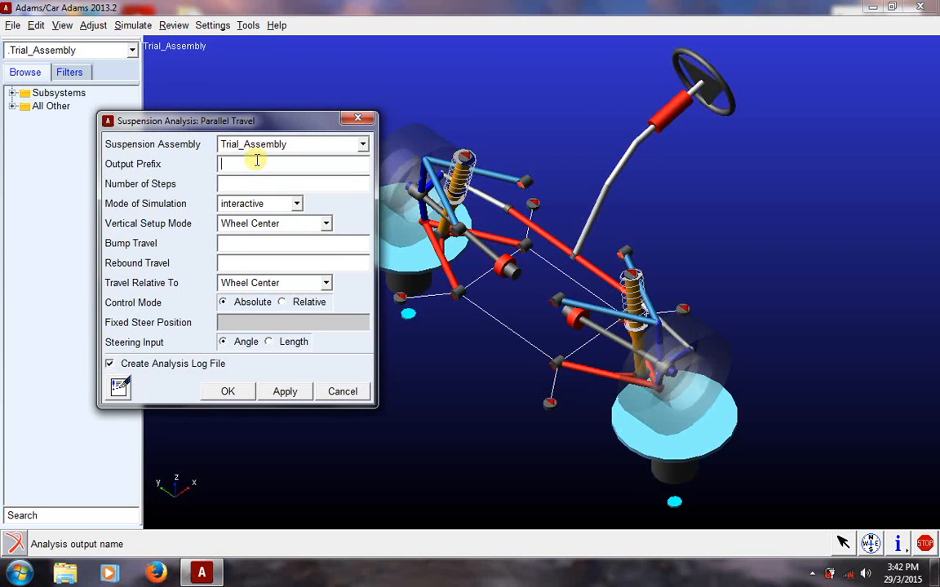
{"action": "type", "text": "trial_1"}
{"action": "left_click", "coordinate": [266, 180]}
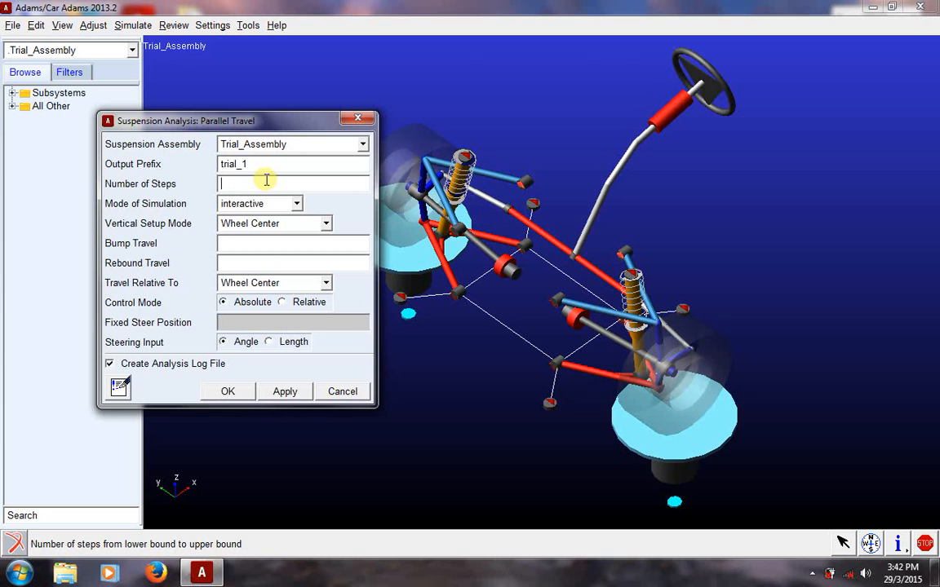
{"action": "type", "text": "30"}
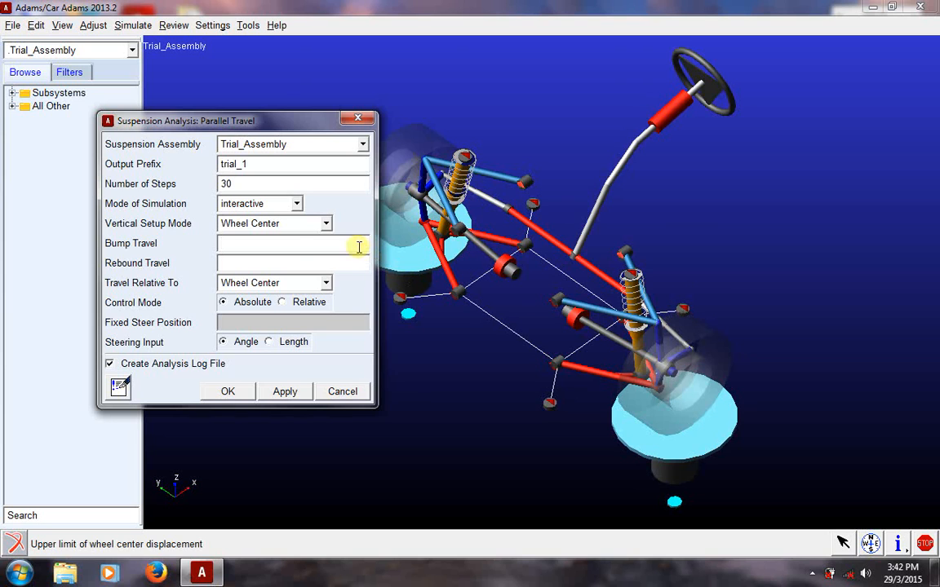
Step: Set the bump travel to 100 and the rebound travel to -100, and run the parallel wheel travel analysis
{"action": "left_click", "coordinate": [186, 23]}
{"action": "left_click", "coordinate": [200, 25]}
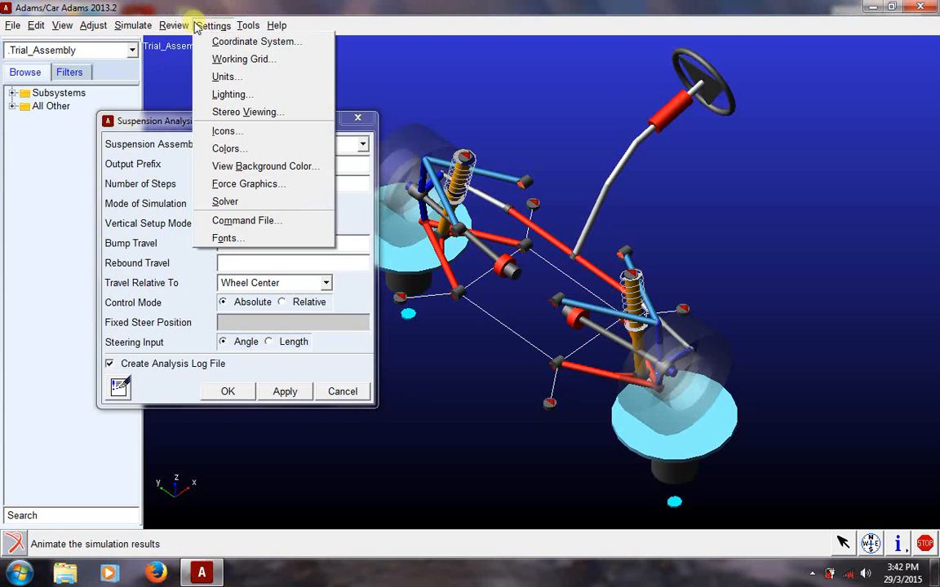
{"action": "left_click", "coordinate": [213, 25]}
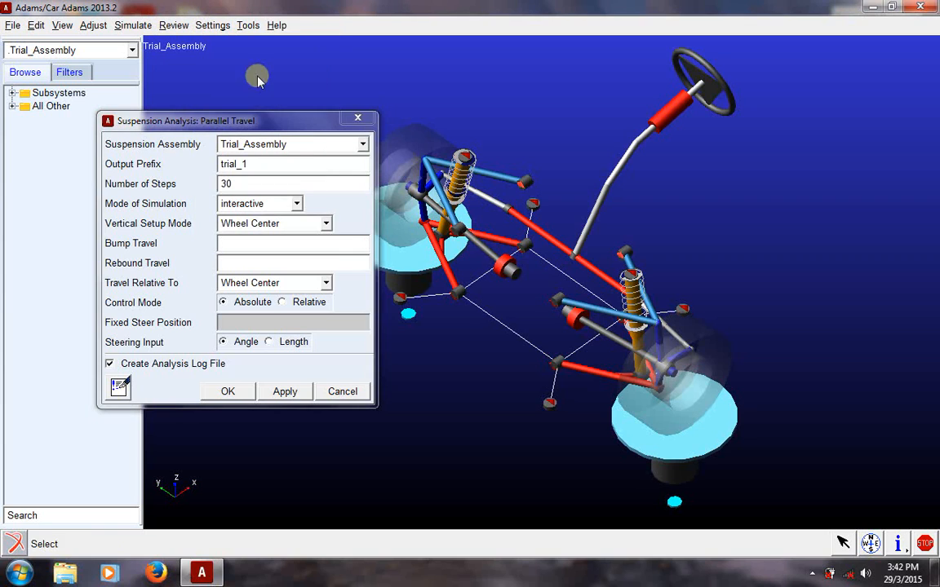
{"action": "left_click", "coordinate": [247, 239]}
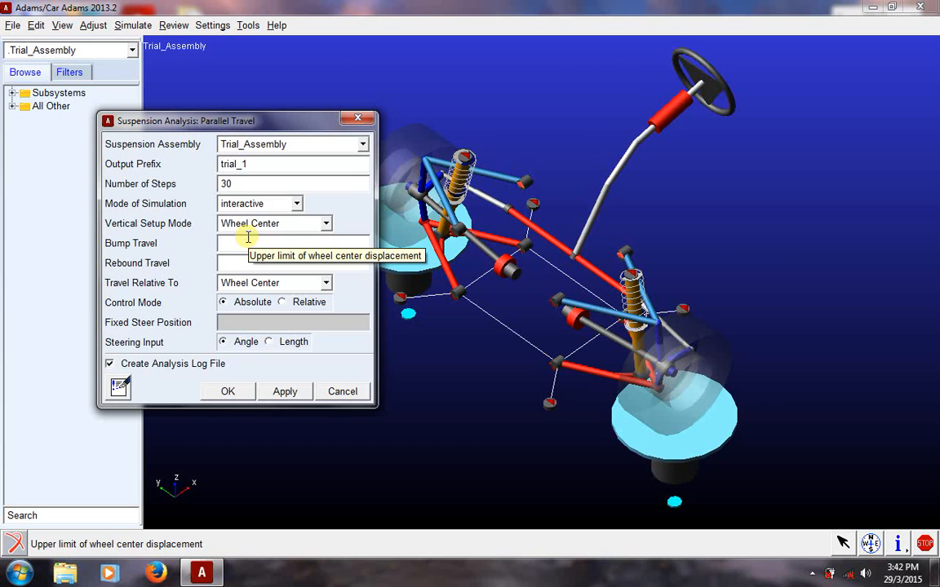
{"action": "type", "text": "100"}
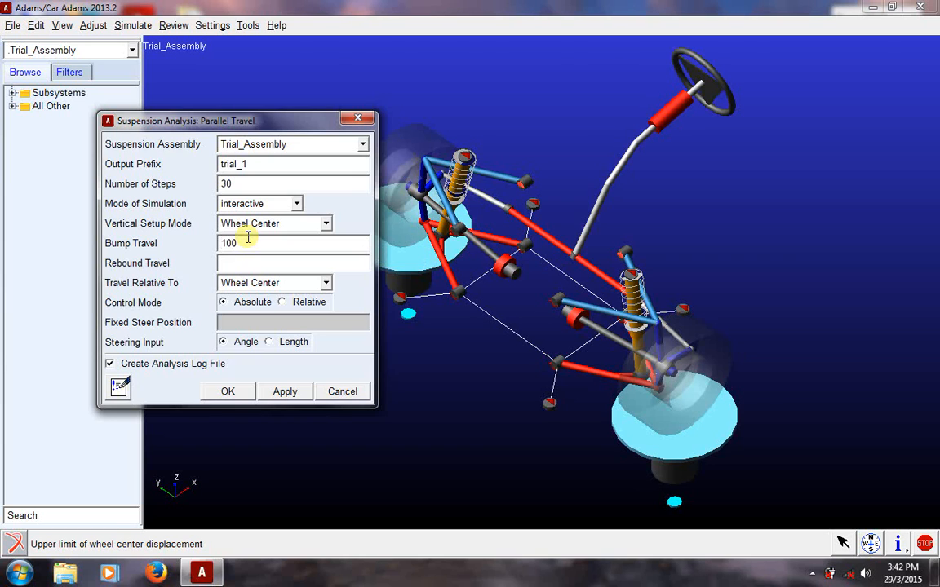
{"action": "key", "text": "Tab"}
{"action": "type", "text": "-100"}
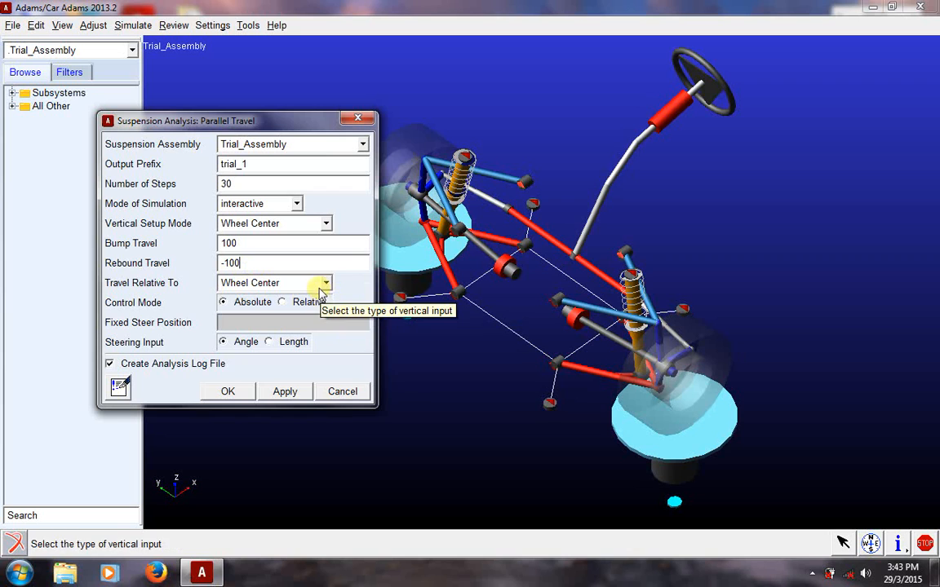
{"action": "left_click", "coordinate": [230, 392]}
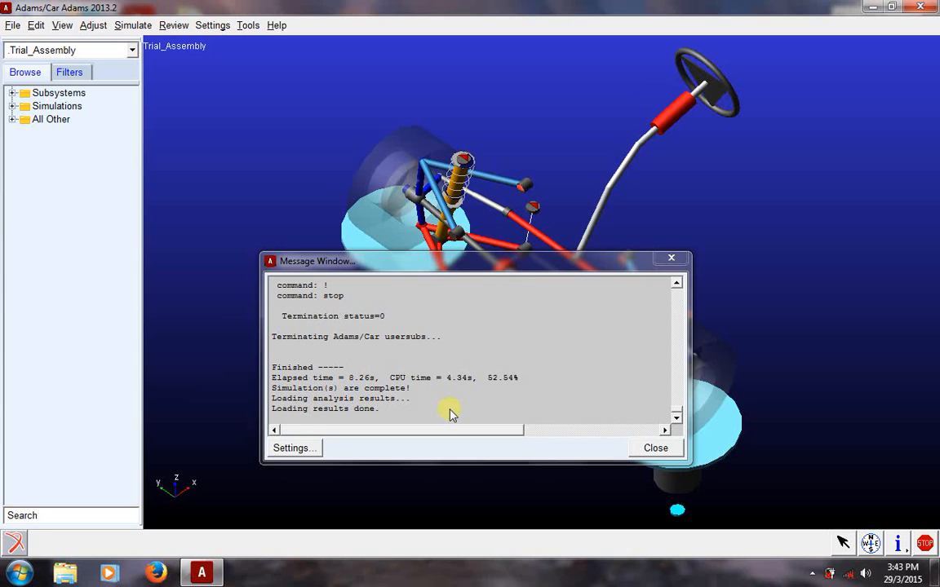
Step: Review the quasi-static simulation log of the parallel travel run and dismiss the message window
{"action": "scroll", "coordinate": [610, 401], "scroll_direction": "up", "scroll_amount": 4}
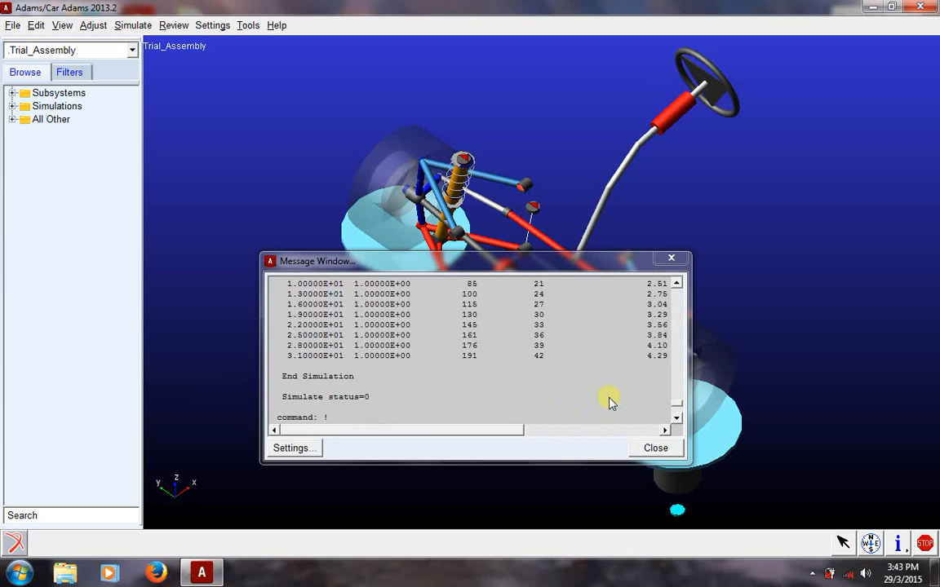
{"action": "scroll", "coordinate": [610, 400], "scroll_direction": "up", "scroll_amount": 6}
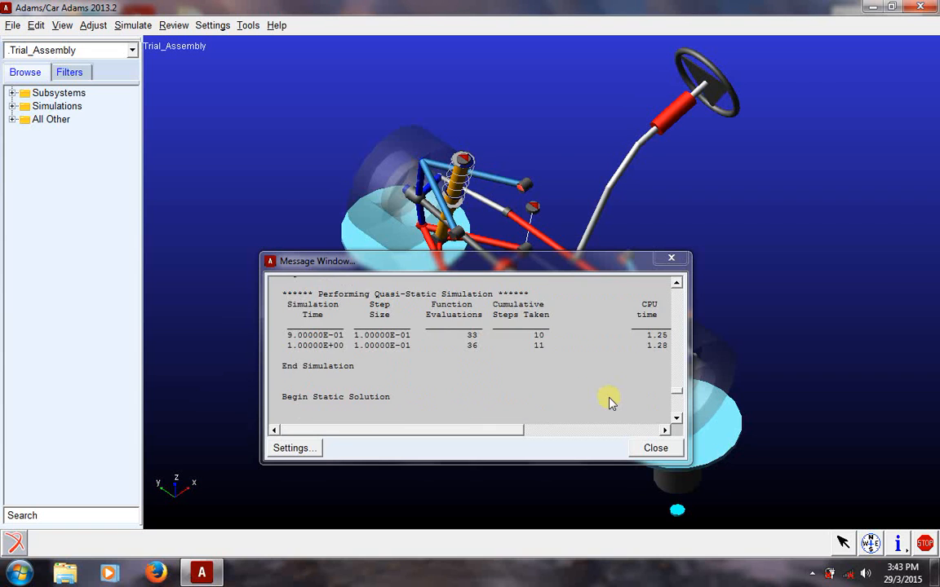
{"action": "scroll", "coordinate": [610, 400], "scroll_direction": "up", "scroll_amount": 5}
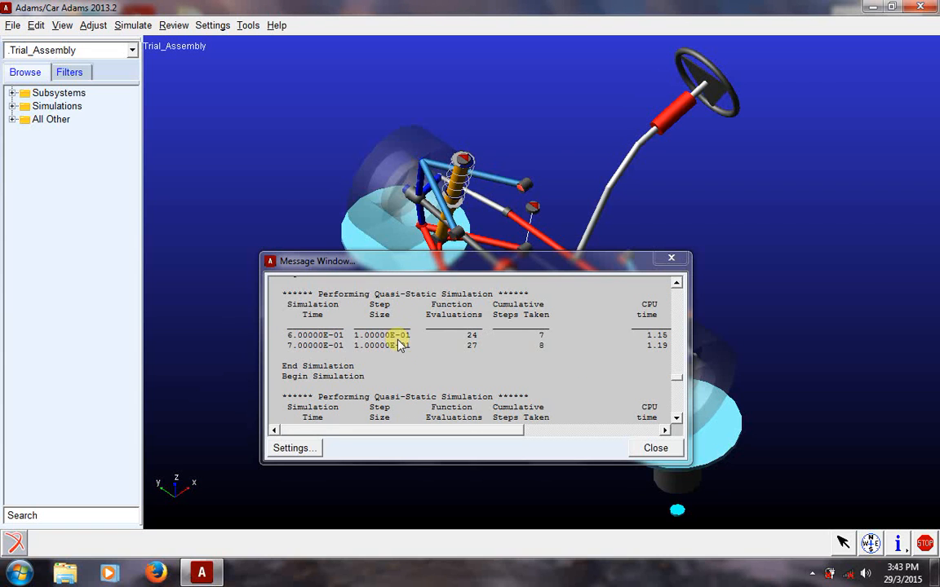
{"action": "scroll", "coordinate": [356, 329], "scroll_direction": "up", "scroll_amount": 3}
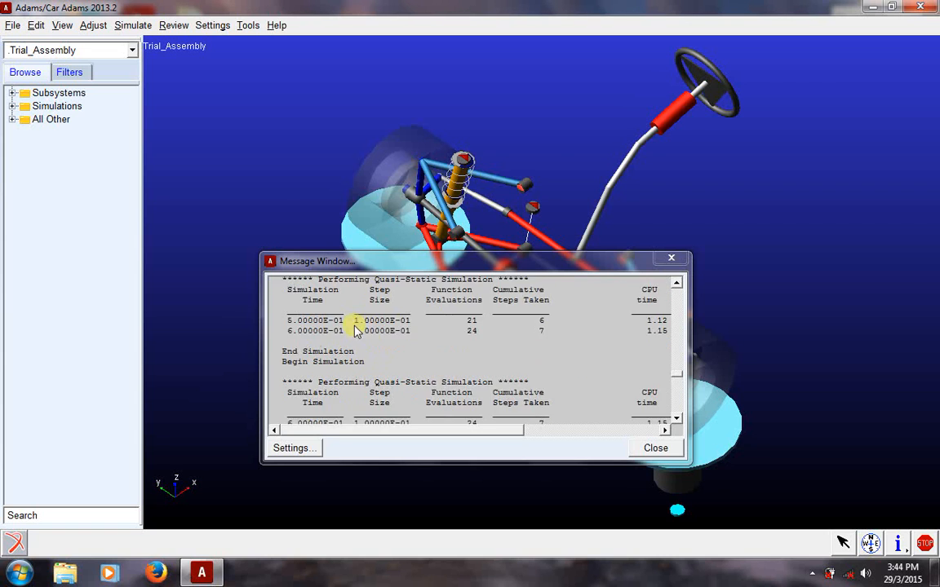
{"action": "scroll", "coordinate": [431, 369], "scroll_direction": "up", "scroll_amount": 1}
{"action": "scroll", "coordinate": [429, 365], "scroll_direction": "up", "scroll_amount": 1}
{"action": "scroll", "coordinate": [431, 366], "scroll_direction": "down", "scroll_amount": 5}
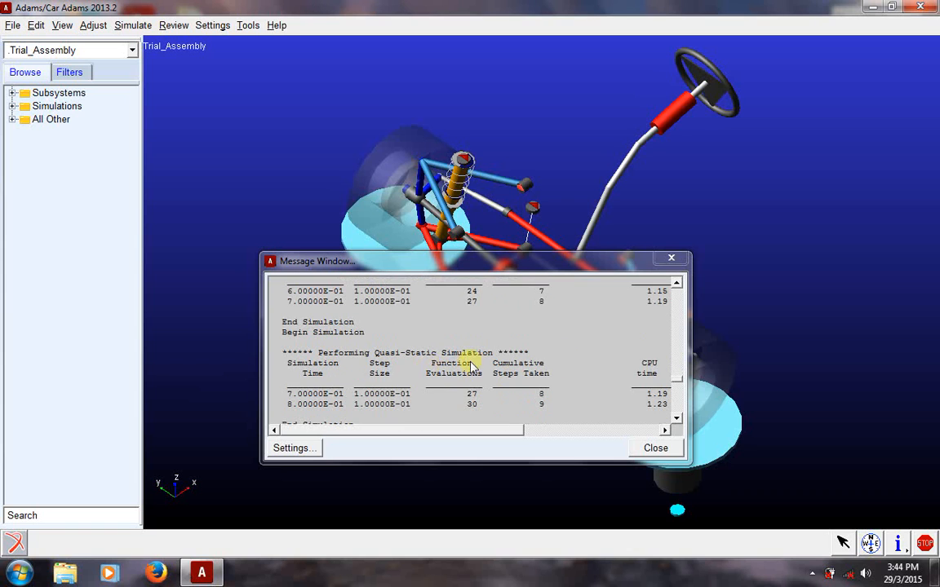
{"action": "left_click_drag", "start_coordinate": [677, 379], "coordinate": [675, 414]}
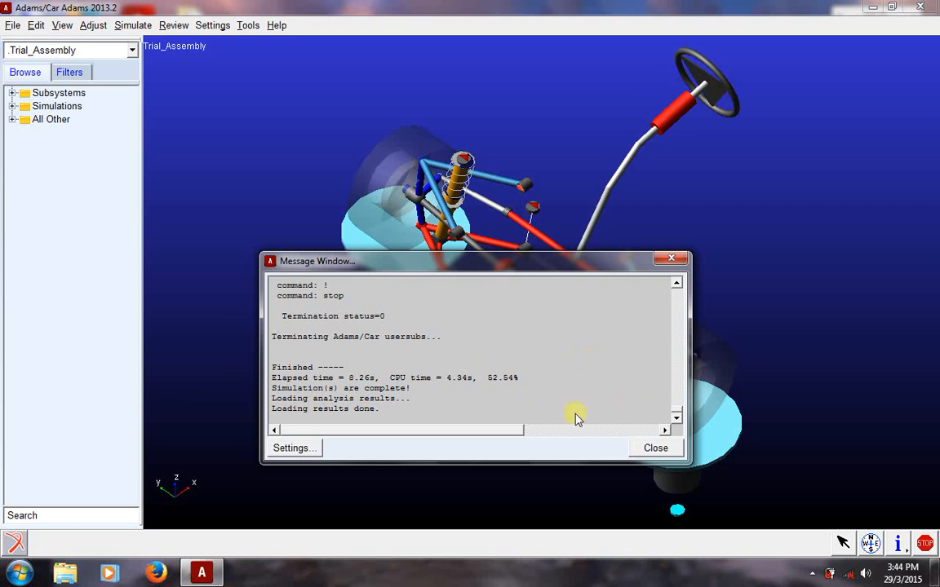
{"action": "left_click_drag", "start_coordinate": [497, 430], "coordinate": [401, 422]}
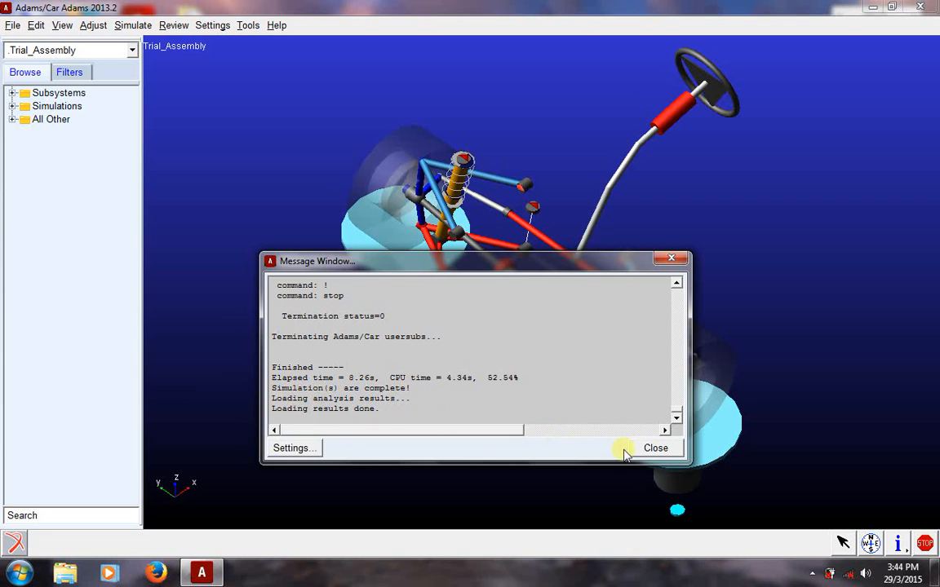
{"action": "left_click", "coordinate": [655, 448]}
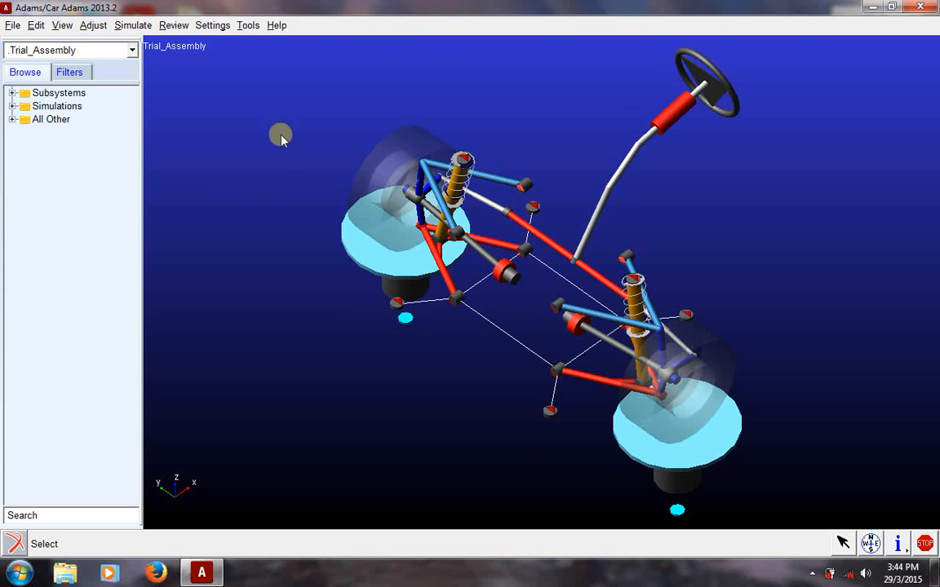
Step: Open the animation controls and play the parallel travel animation forward and in reverse
{"action": "left_click", "coordinate": [172, 25]}
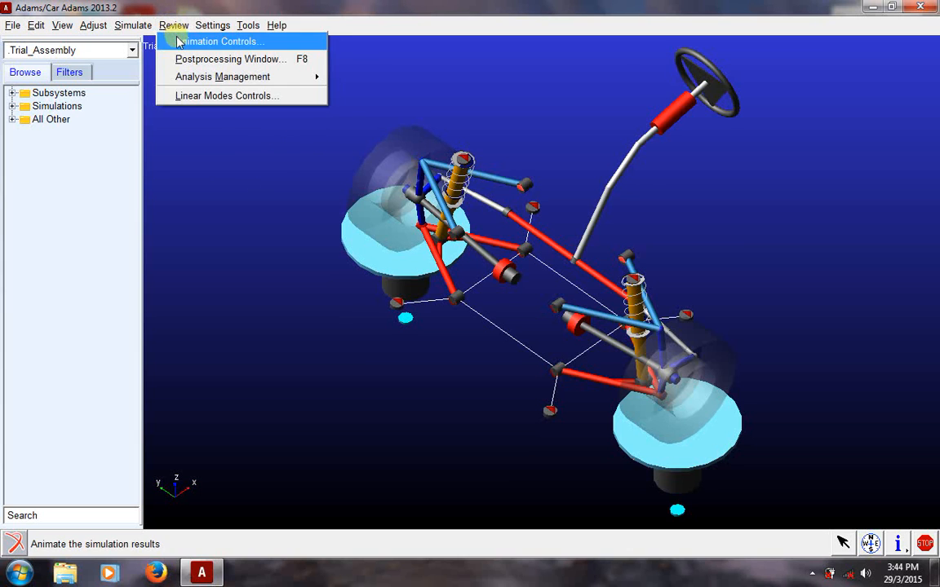
{"action": "left_click", "coordinate": [181, 40]}
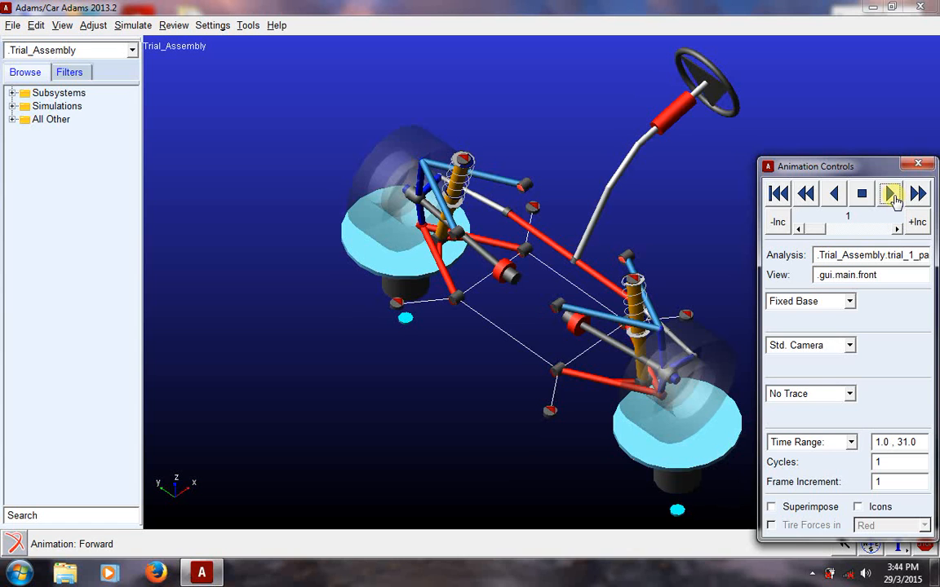
{"action": "left_click", "coordinate": [892, 194]}
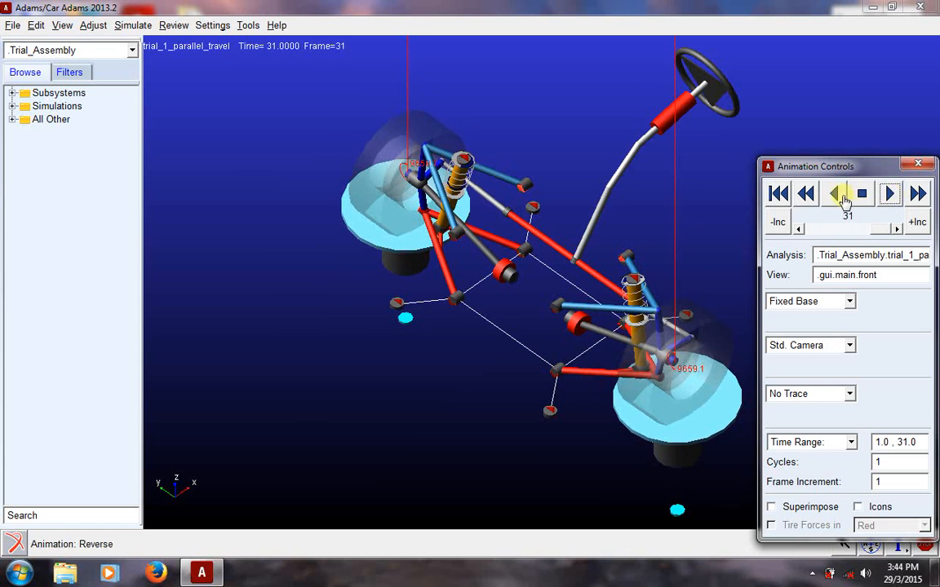
{"action": "left_click", "coordinate": [838, 195]}
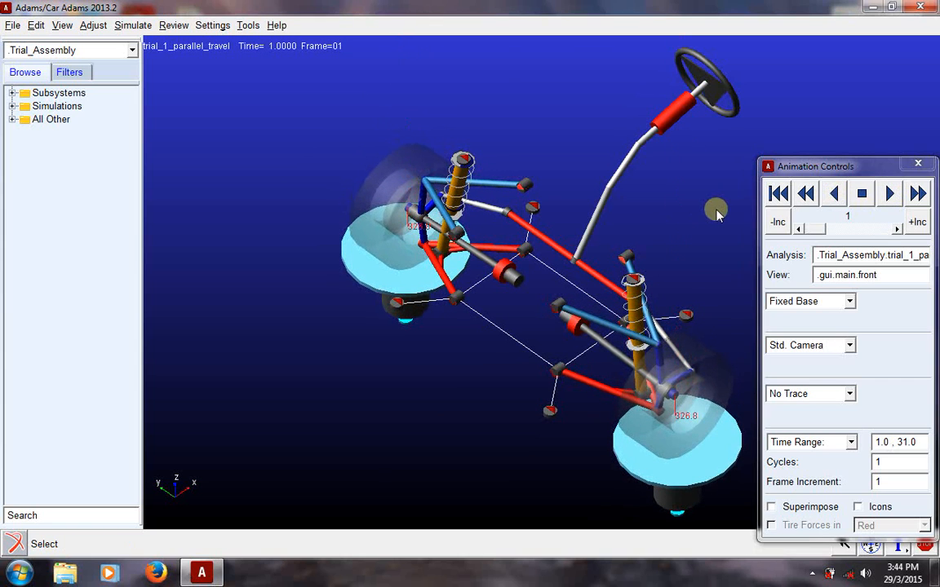
Step: Play the wheel travel animation forward and in reverse with the whole suspension seen from the front
{"action": "key", "text": "shift+f"}
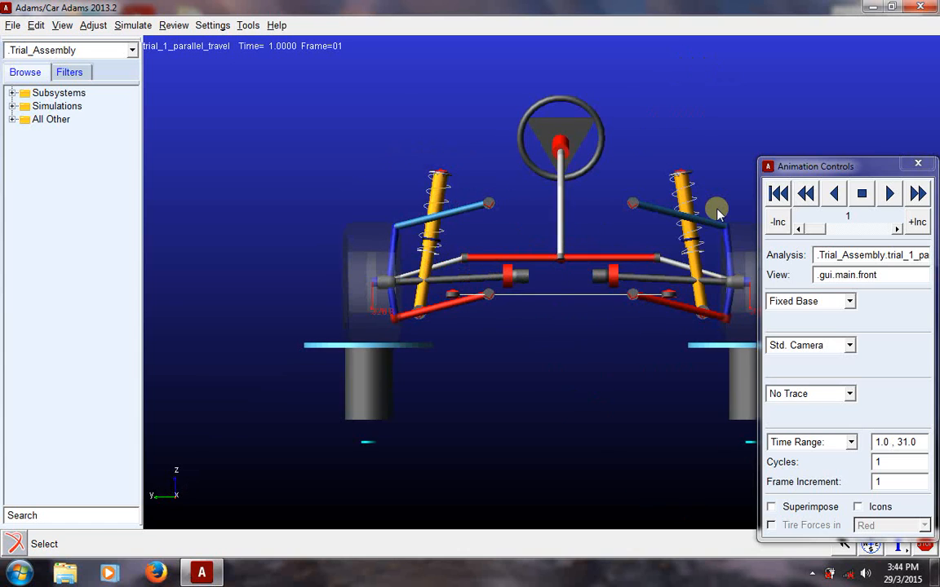
{"action": "key", "text": "t"}
{"action": "left_click_drag", "start_coordinate": [704, 158], "coordinate": [588, 155]}
{"action": "left_click", "coordinate": [890, 200]}
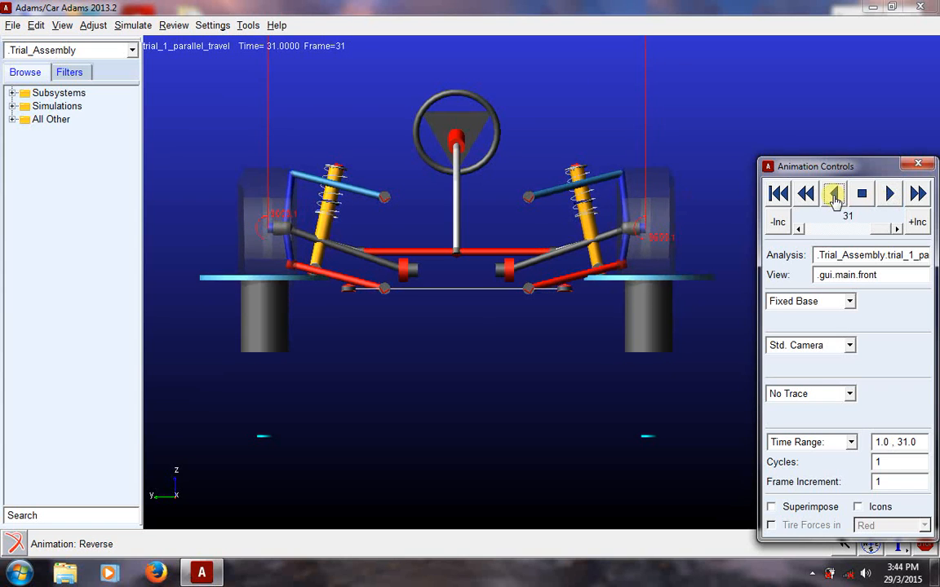
{"action": "left_click", "coordinate": [834, 193]}
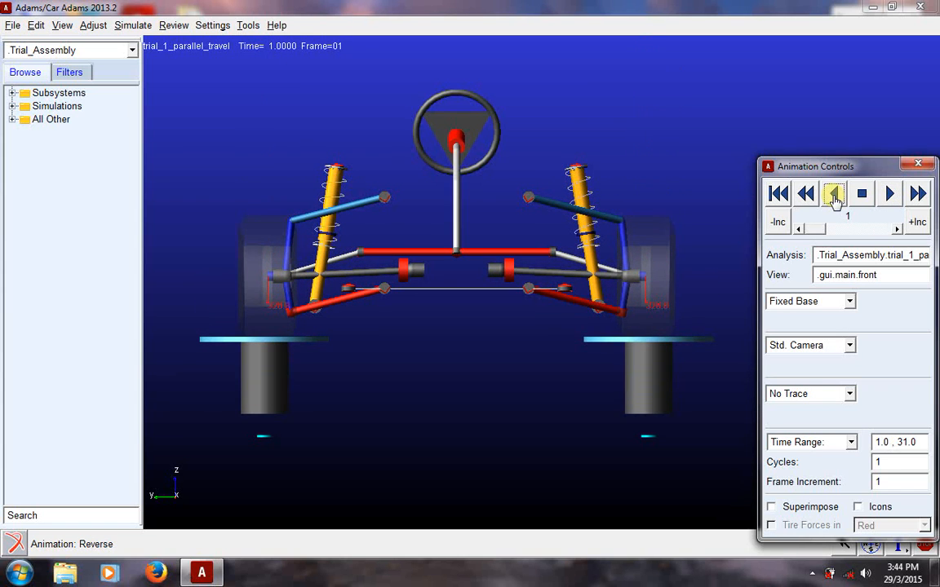
Step: Examine one wheel and its control arms closely from above while playing the animation forward, in reverse and forward again
{"action": "key", "text": "t"}
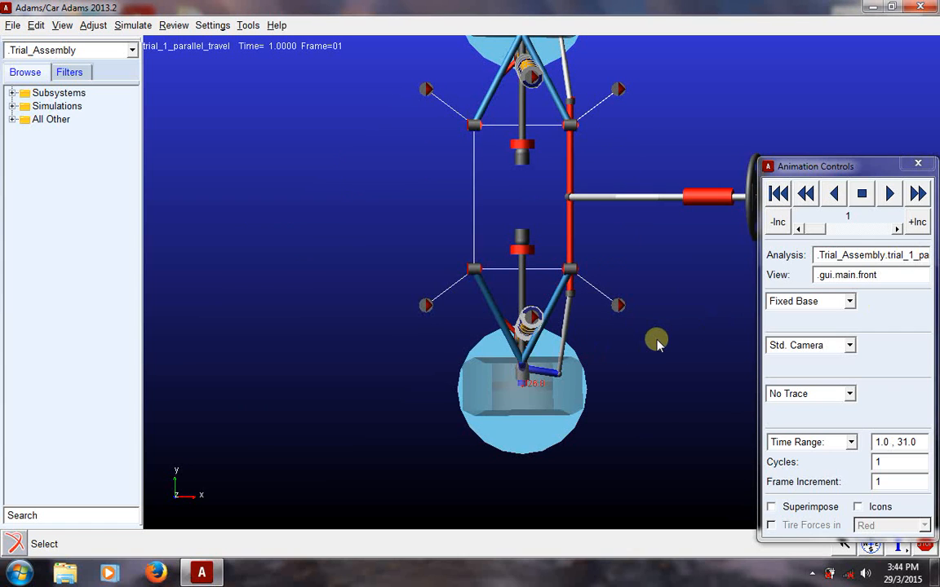
{"action": "key", "text": "z"}
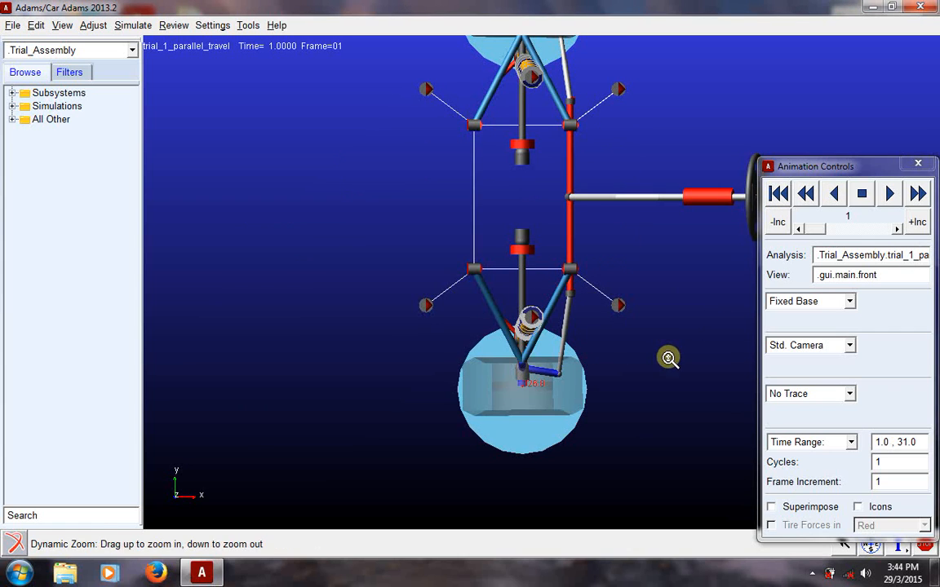
{"action": "left_click_drag", "start_coordinate": [667, 357], "coordinate": [671, 330]}
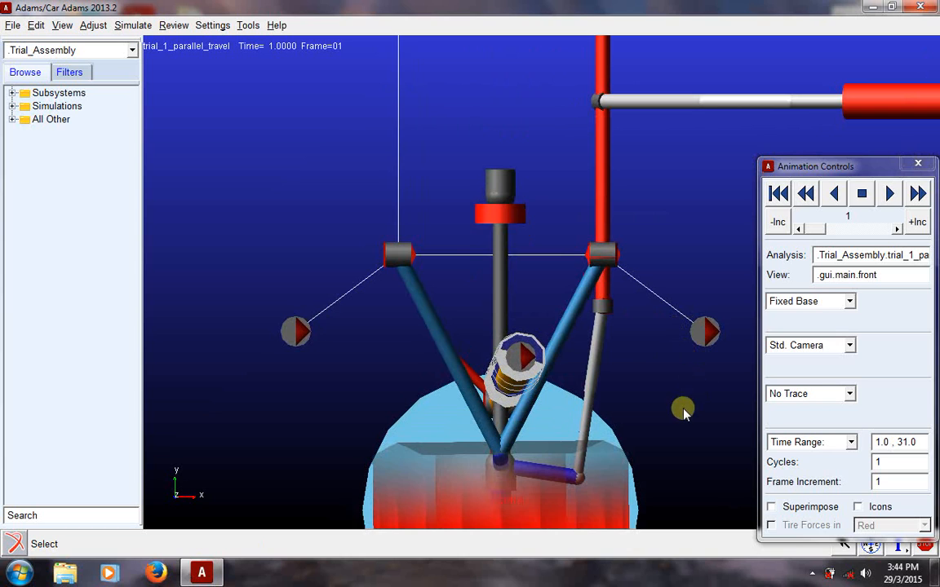
{"action": "key", "text": "t"}
{"action": "left_click_drag", "start_coordinate": [683, 408], "coordinate": [682, 253]}
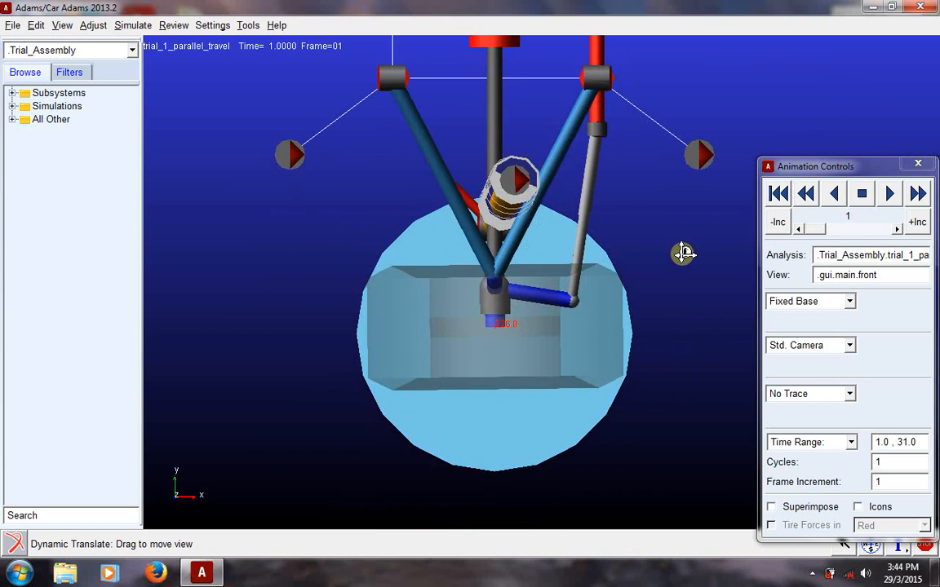
{"action": "left_click", "coordinate": [889, 194]}
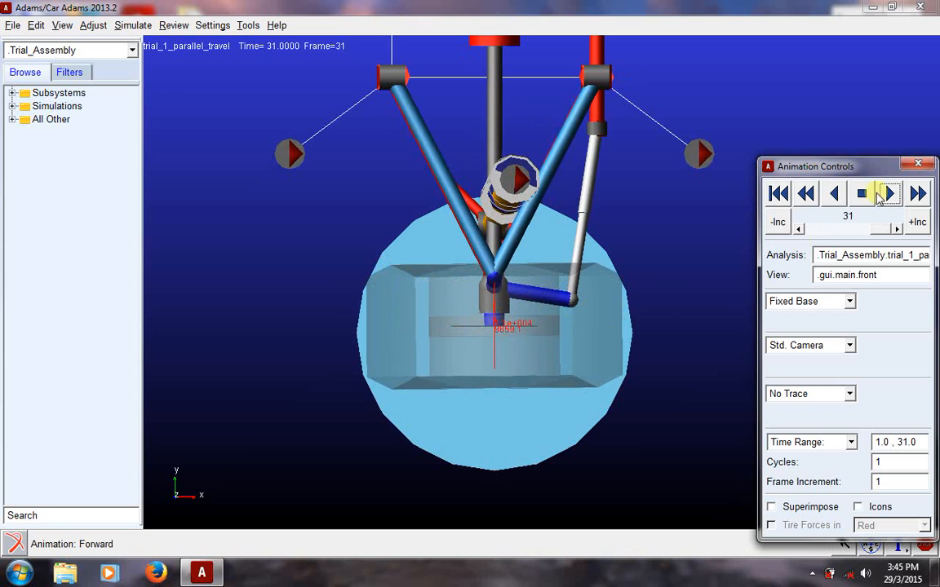
{"action": "left_click", "coordinate": [834, 193]}
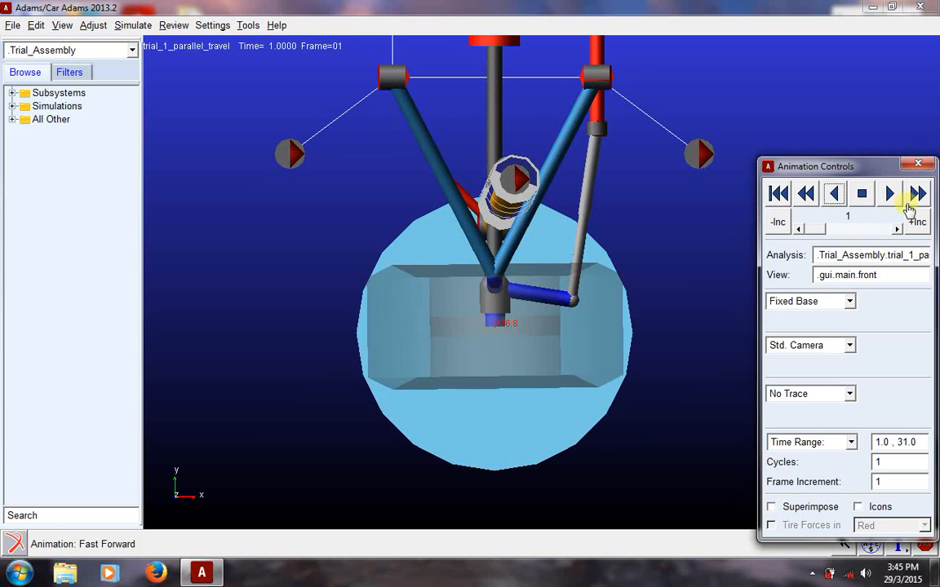
{"action": "left_click", "coordinate": [895, 194]}
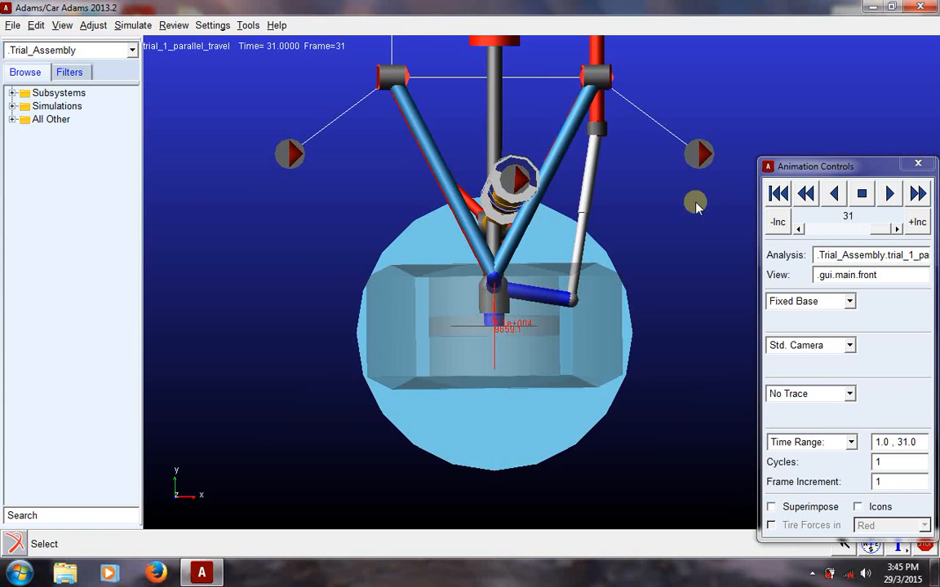
Step: Play the animation in reverse from the front, inspect the suspension from an angled view, and close the animation controls
{"action": "key", "text": "shift+f"}
{"action": "left_click", "coordinate": [835, 196]}
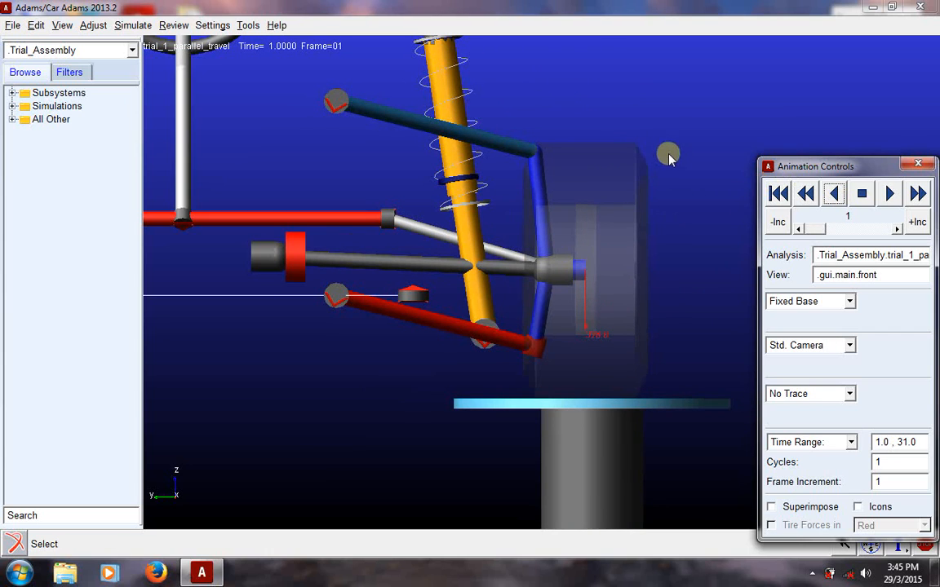
{"action": "key", "text": "t"}
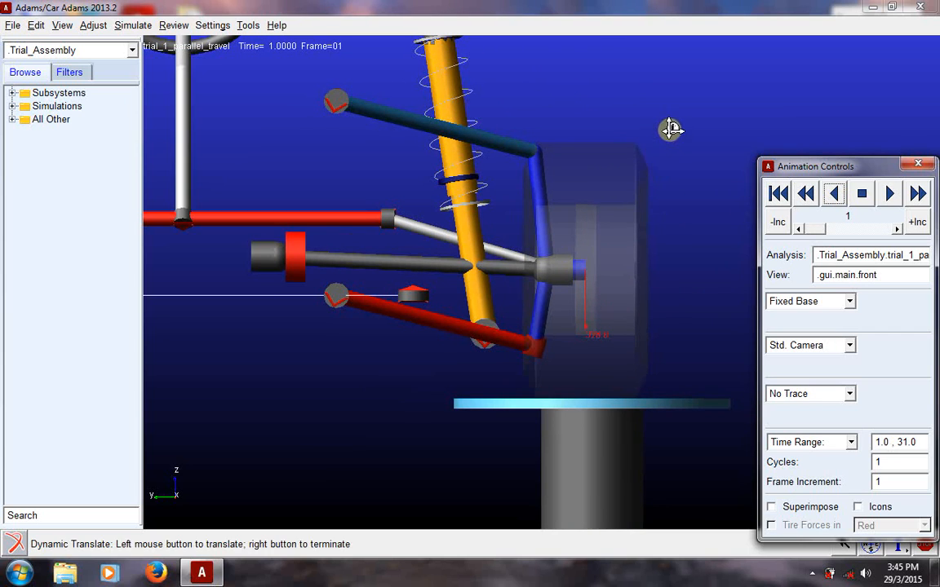
{"action": "left_click_drag", "start_coordinate": [667, 130], "coordinate": [726, 157]}
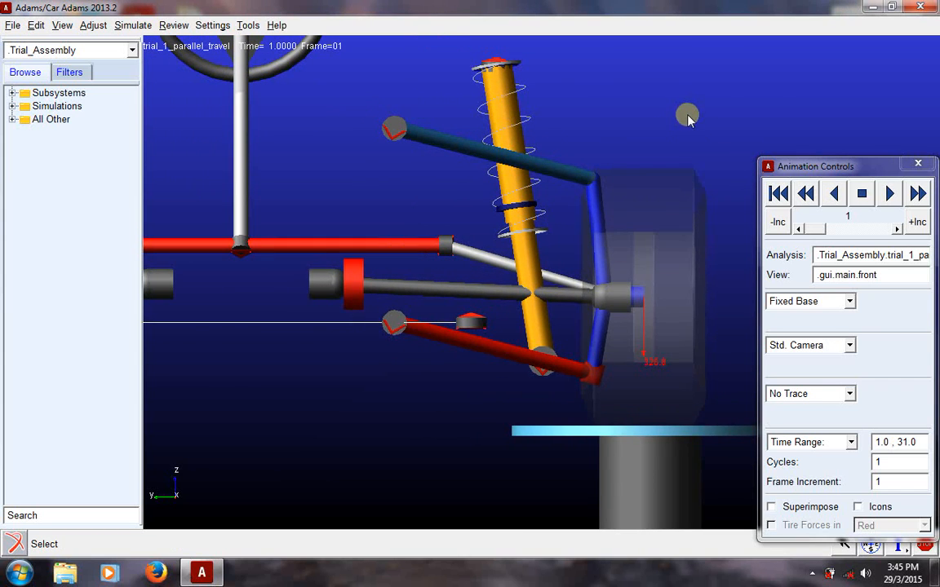
{"action": "key", "text": "z"}
{"action": "left_click_drag", "start_coordinate": [673, 73], "coordinate": [677, 112]}
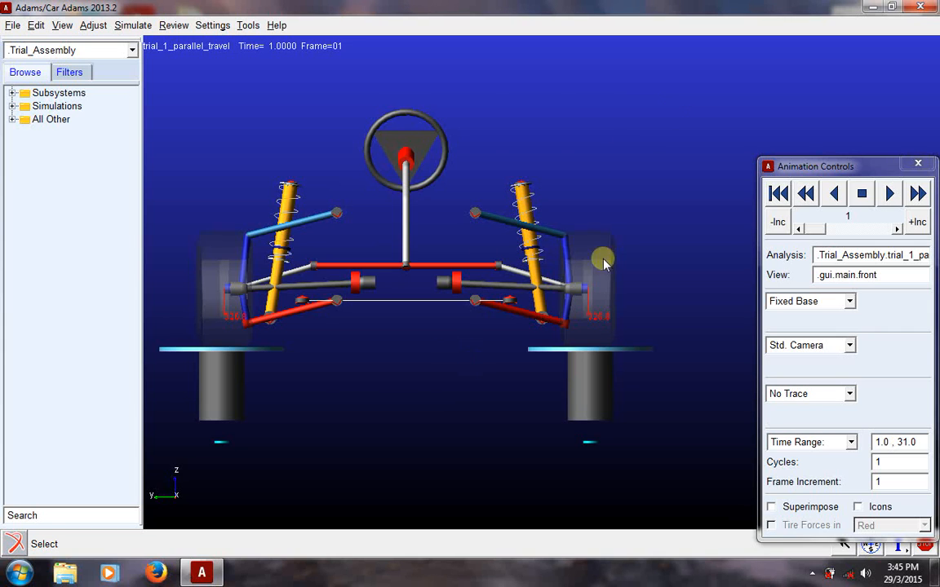
{"action": "key", "text": "r"}
{"action": "left_click_drag", "start_coordinate": [587, 174], "coordinate": [628, 238]}
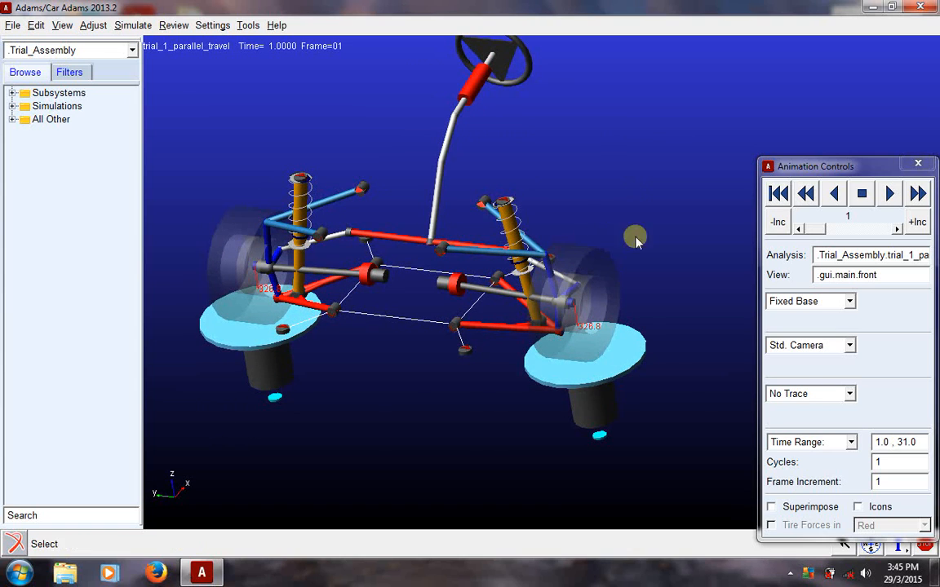
{"action": "left_click", "coordinate": [917, 163]}
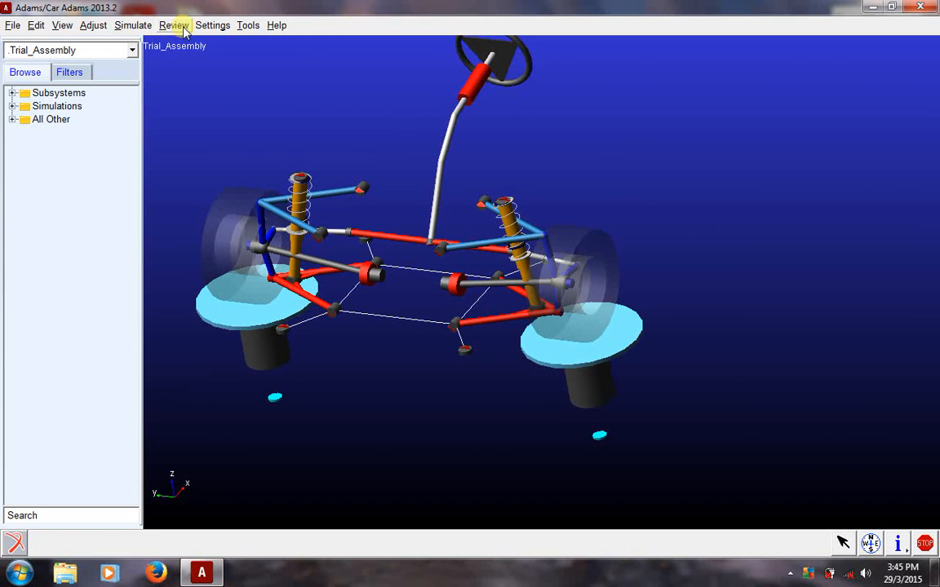
Step: Open the postprocessing window for the parallel travel results and maximize it
{"action": "left_click", "coordinate": [173, 26]}
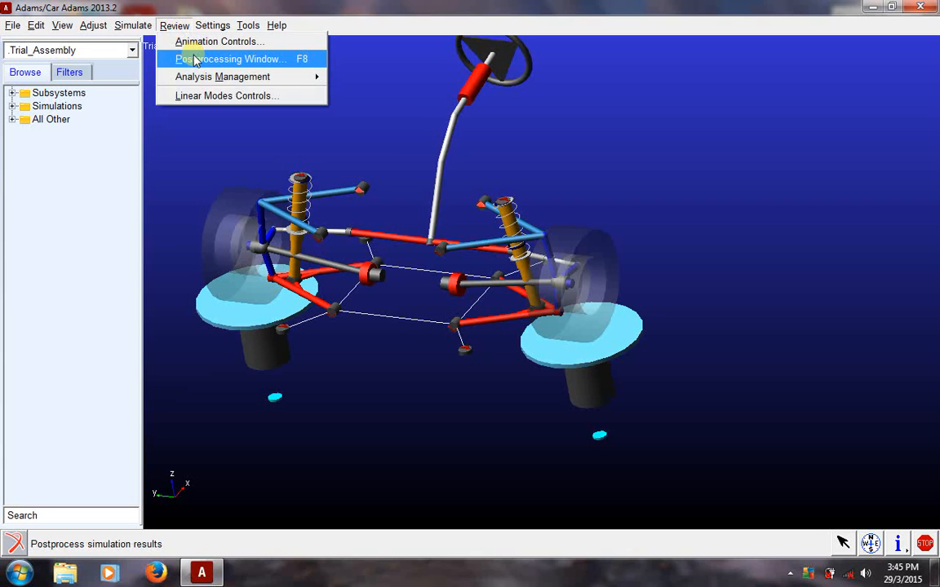
{"action": "left_click", "coordinate": [196, 59]}
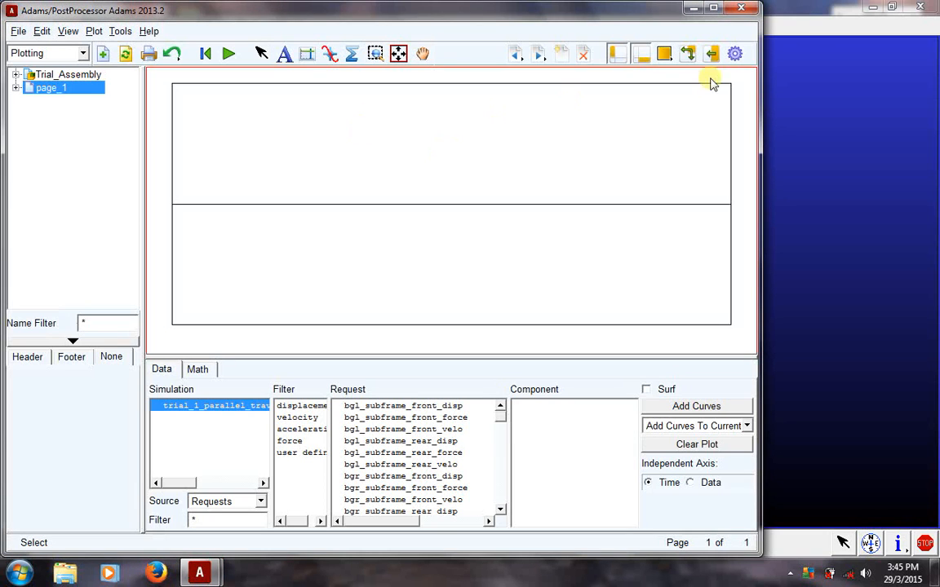
{"action": "left_click", "coordinate": [713, 9]}
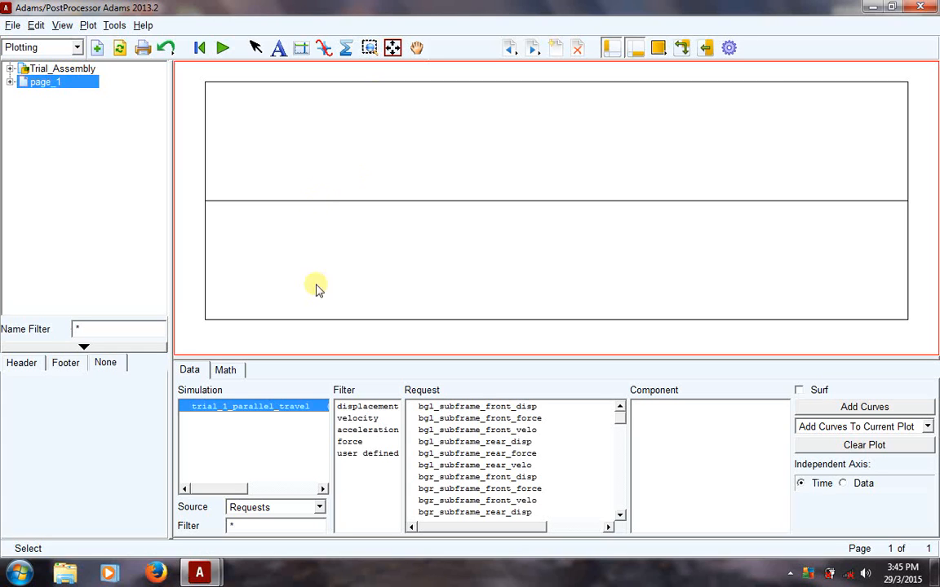
Step: Start a plot configuration import for the parallel travel analysis and choose mdi_suspension_parallel_travel.plt from the shared database's plot_configs.tbl folder
{"action": "left_click", "coordinate": [87, 25]}
{"action": "left_click", "coordinate": [97, 42]}
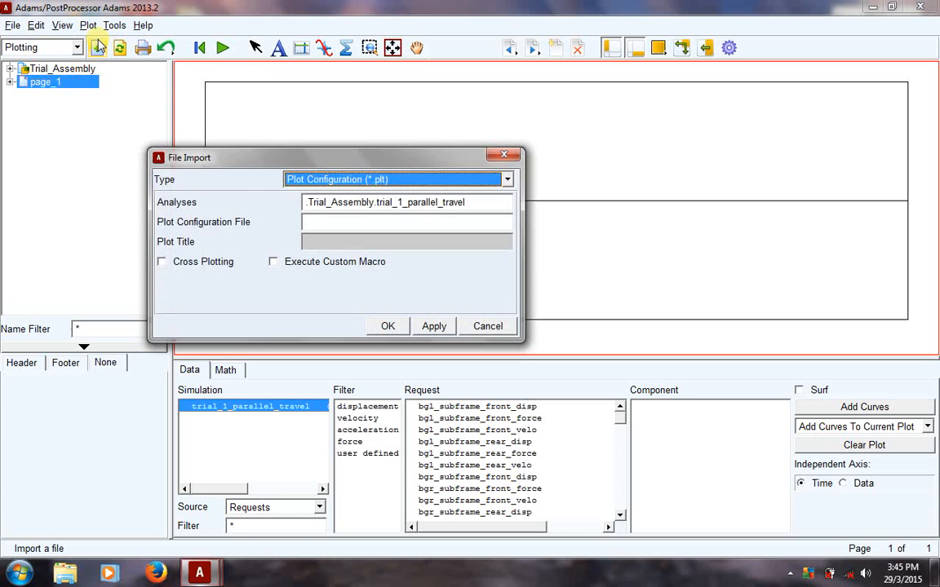
{"action": "right_click", "coordinate": [310, 227]}
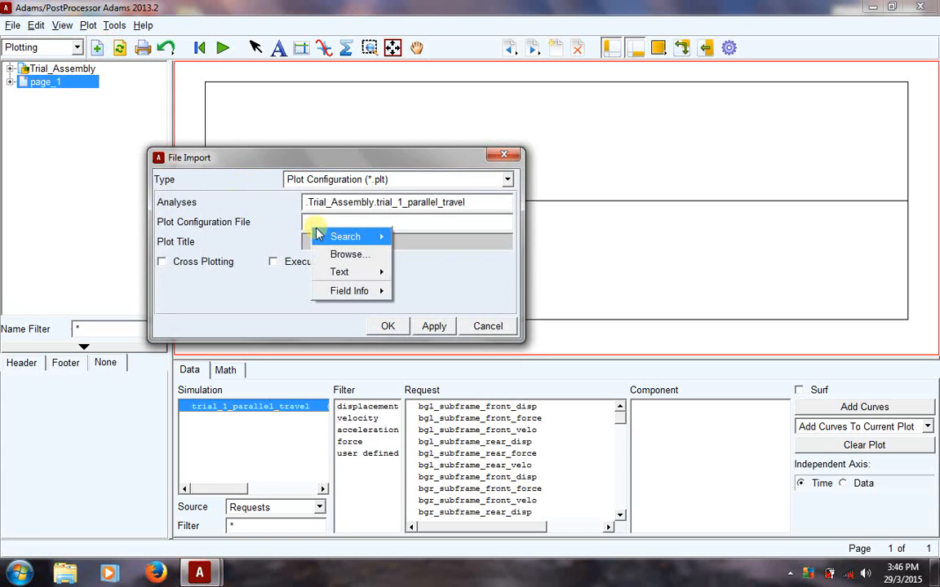
{"action": "mouse_move", "coordinate": [343, 237]}
{"action": "left_click", "coordinate": [441, 239]}
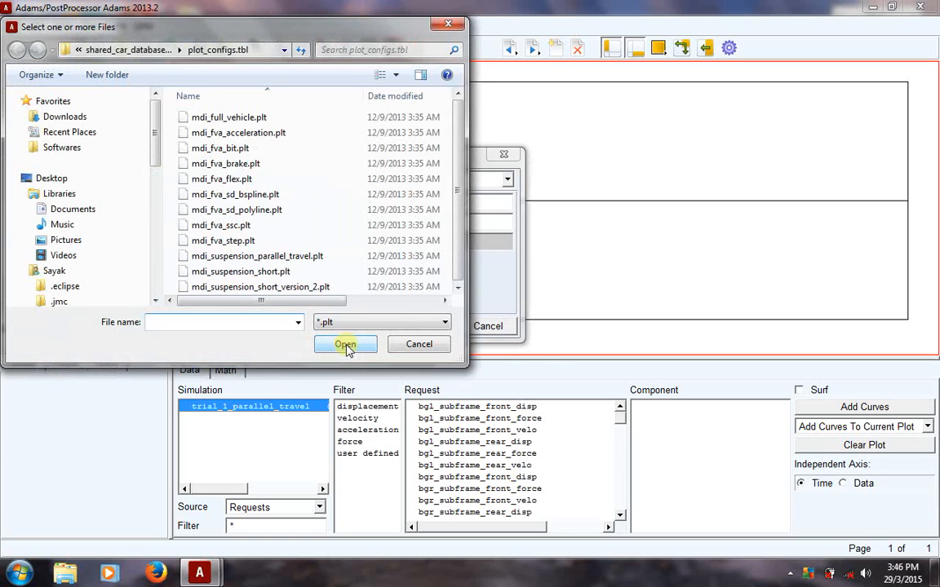
{"action": "double_click", "coordinate": [242, 256]}
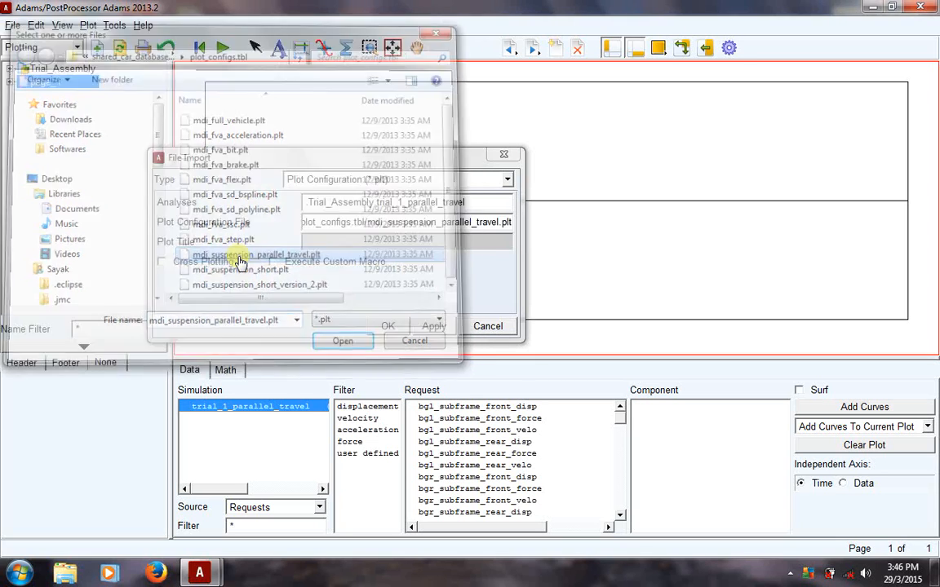
Step: Complete the plot configuration import and display the camber angle plot page
{"action": "left_click", "coordinate": [387, 325]}
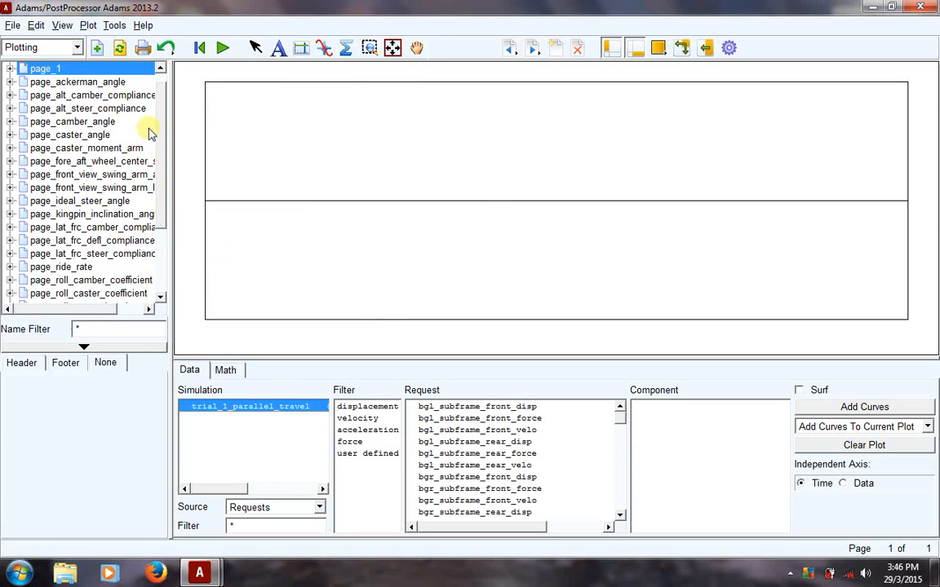
{"action": "left_click", "coordinate": [72, 121]}
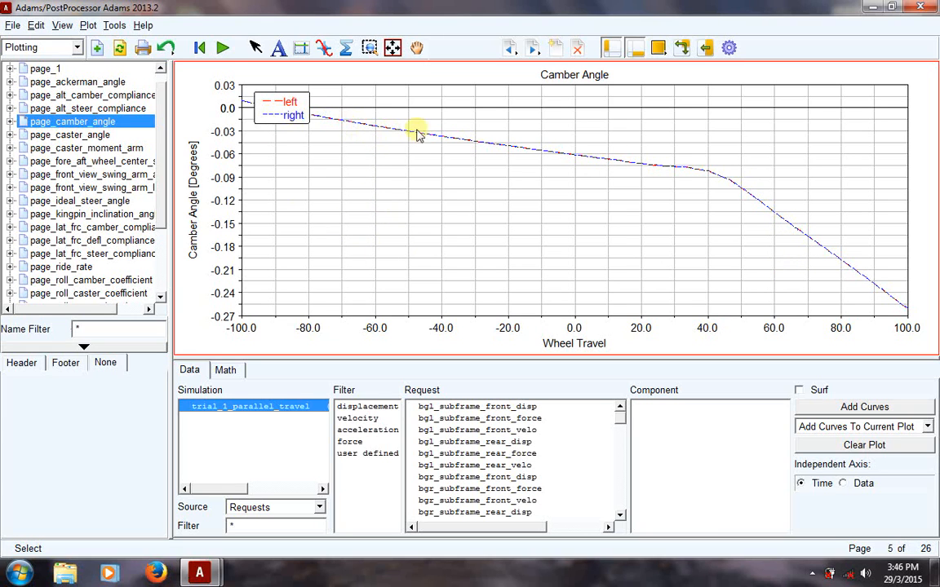
Step: Turn on plot statistics for tracing the camber curve, and examine the caster angle, toe angle and wheel rate plots
{"action": "left_click", "coordinate": [324, 51]}
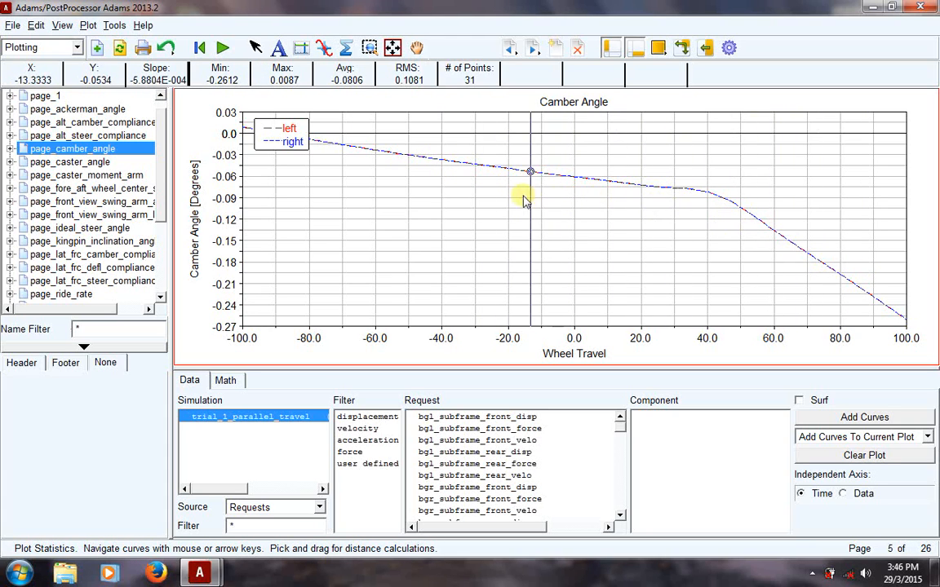
{"action": "left_click", "coordinate": [90, 162]}
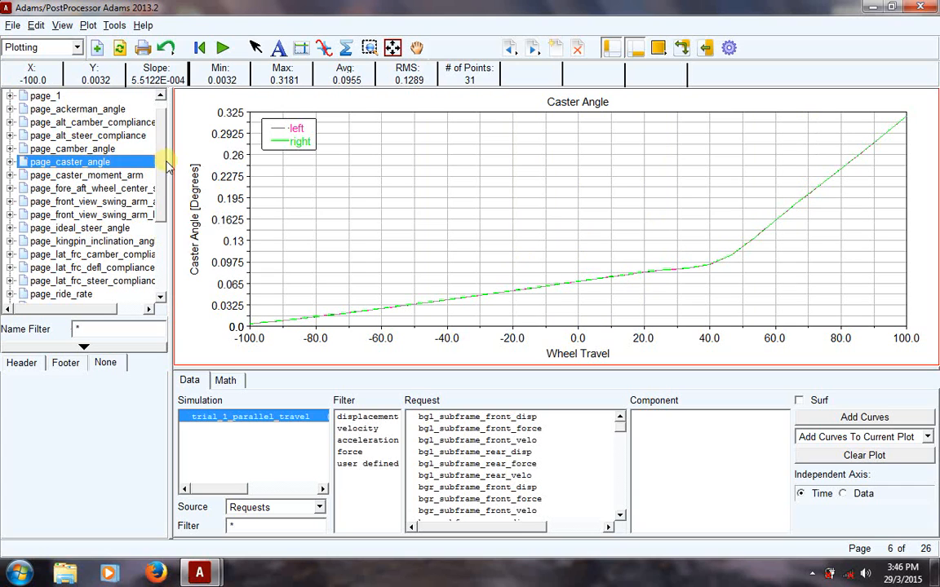
{"action": "scroll", "coordinate": [139, 212], "scroll_direction": "down", "scroll_amount": 3}
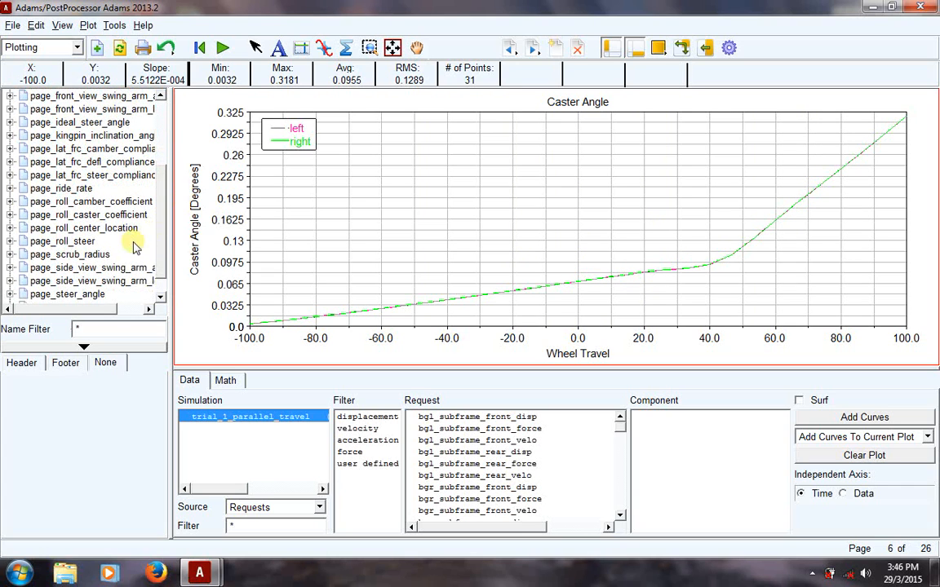
{"action": "scroll", "coordinate": [151, 244], "scroll_direction": "down", "scroll_amount": 1}
{"action": "left_click", "coordinate": [78, 283]}
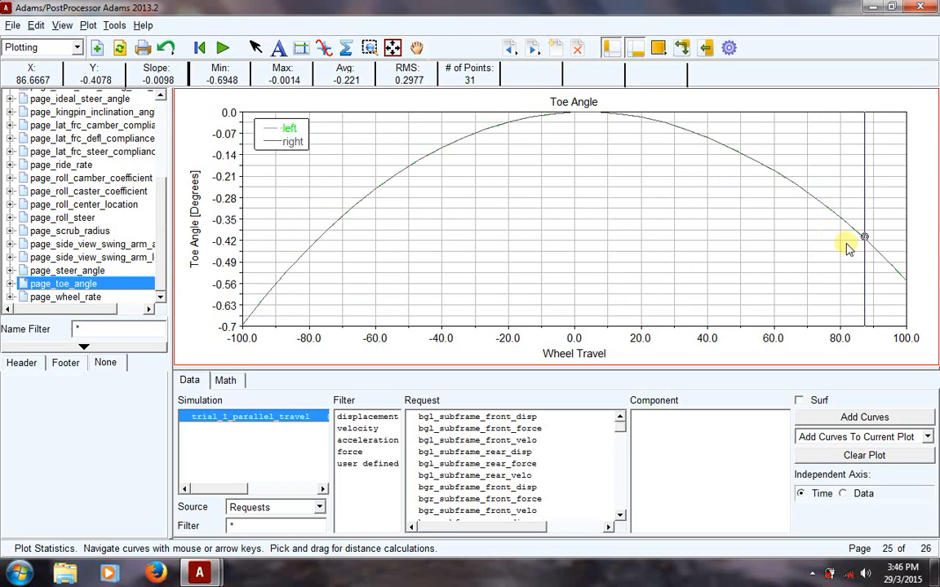
{"action": "left_click", "coordinate": [56, 297]}
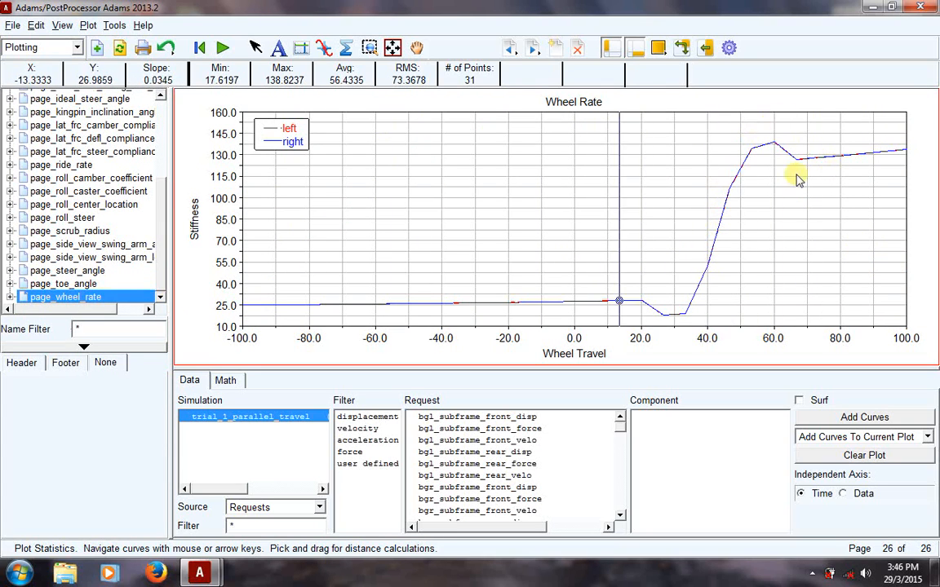
Step: Expand the testrig result set among the requests of the parallel travel simulation
{"action": "left_click_drag", "start_coordinate": [162, 249], "coordinate": [174, 152]}
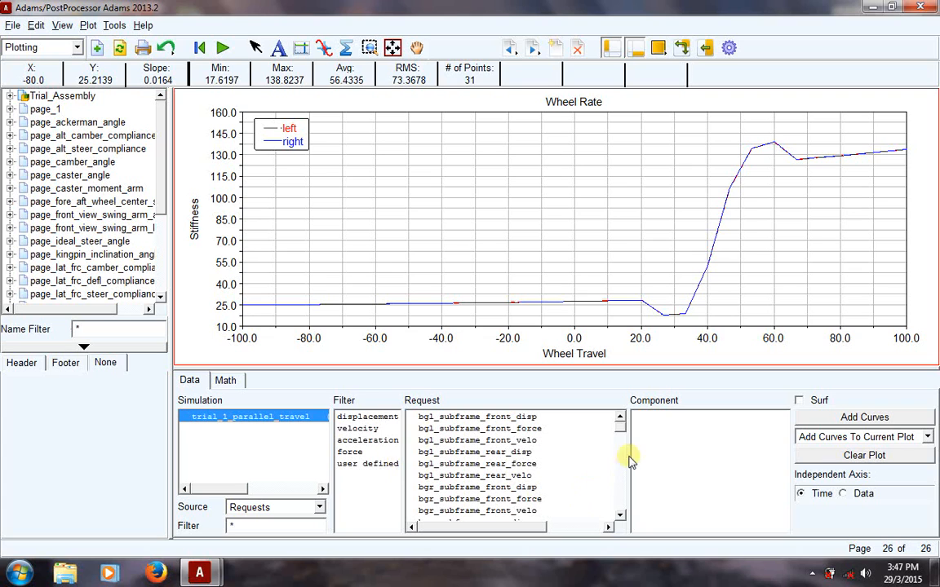
{"action": "left_click_drag", "start_coordinate": [620, 435], "coordinate": [621, 514]}
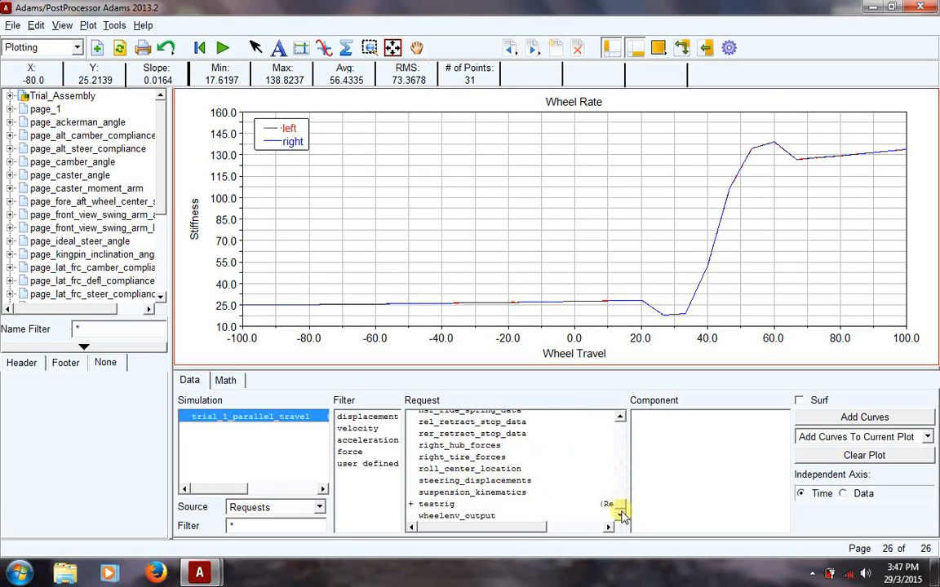
{"action": "left_click", "coordinate": [414, 506]}
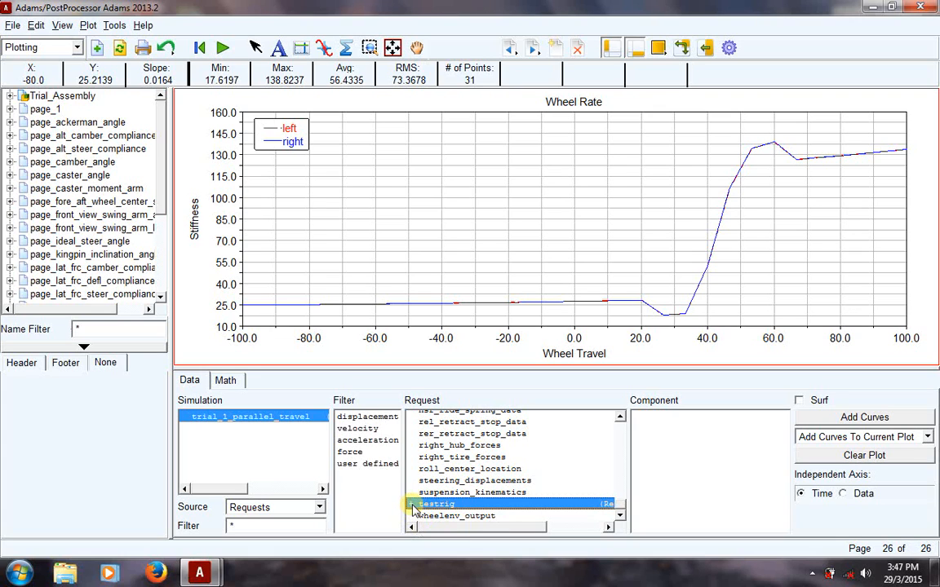
{"action": "left_click", "coordinate": [412, 505]}
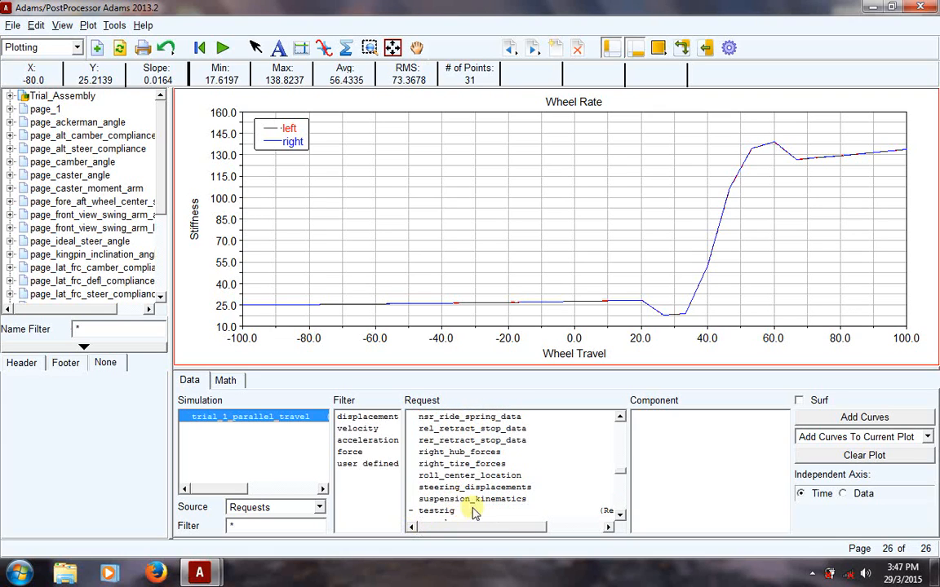
Step: Select the left and right components of the testrig inclination_angle request as the data to plot
{"action": "left_click", "coordinate": [620, 516]}
{"action": "left_click", "coordinate": [620, 519]}
{"action": "left_click", "coordinate": [620, 518]}
{"action": "left_click", "coordinate": [620, 519]}
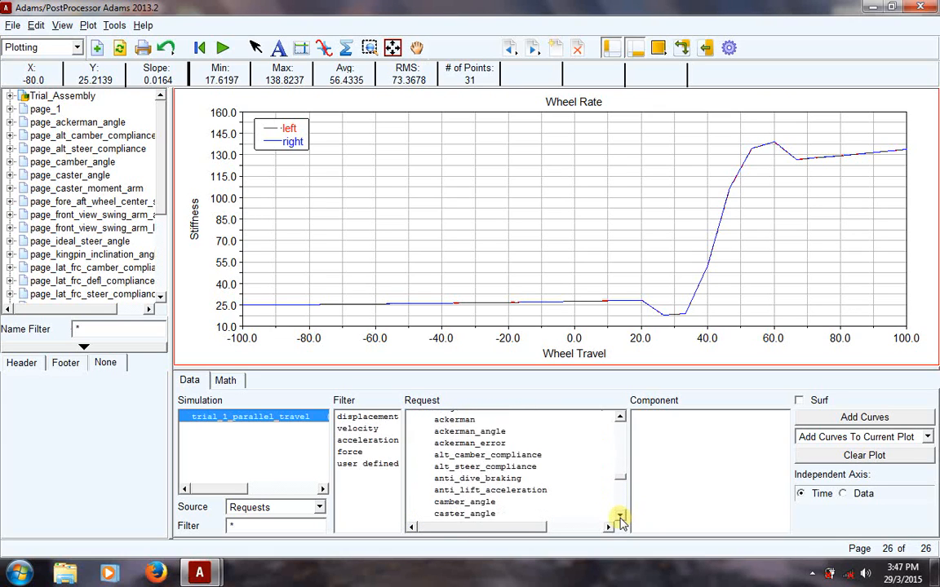
{"action": "left_click", "coordinate": [620, 518]}
{"action": "left_click", "coordinate": [620, 519]}
{"action": "left_click", "coordinate": [619, 518]}
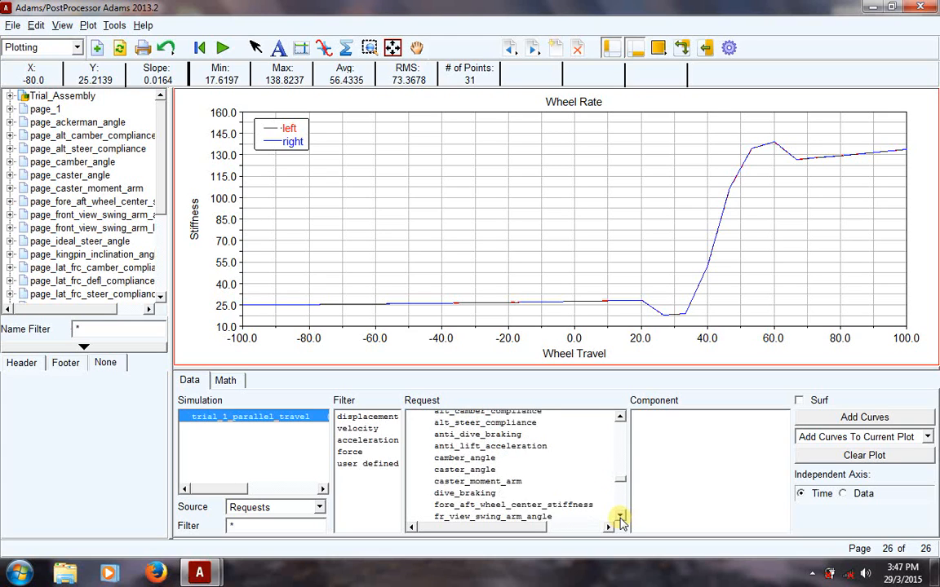
{"action": "left_click", "coordinate": [620, 519]}
{"action": "left_click", "coordinate": [619, 519]}
{"action": "left_click", "coordinate": [619, 519]}
{"action": "left_click", "coordinate": [620, 519]}
{"action": "left_click", "coordinate": [620, 519]}
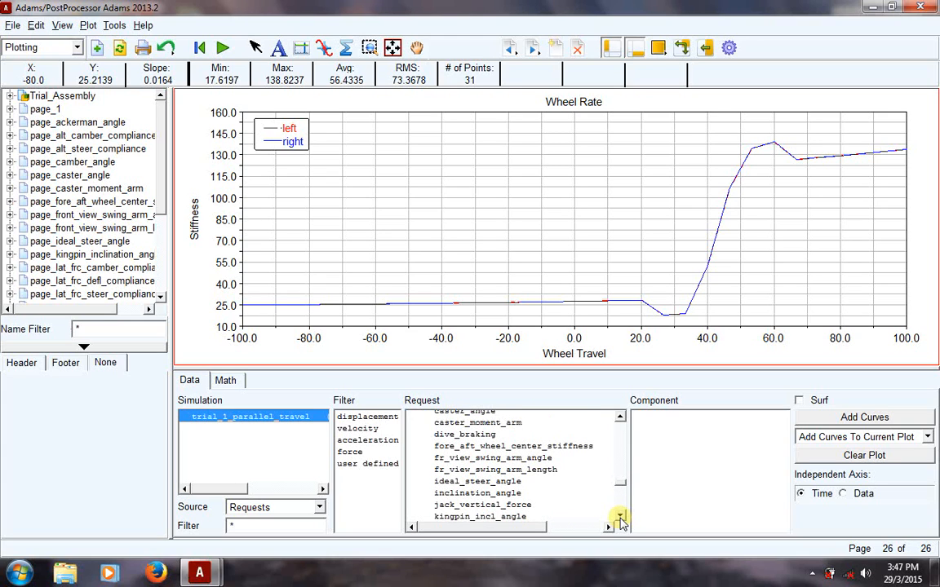
{"action": "left_click", "coordinate": [486, 493]}
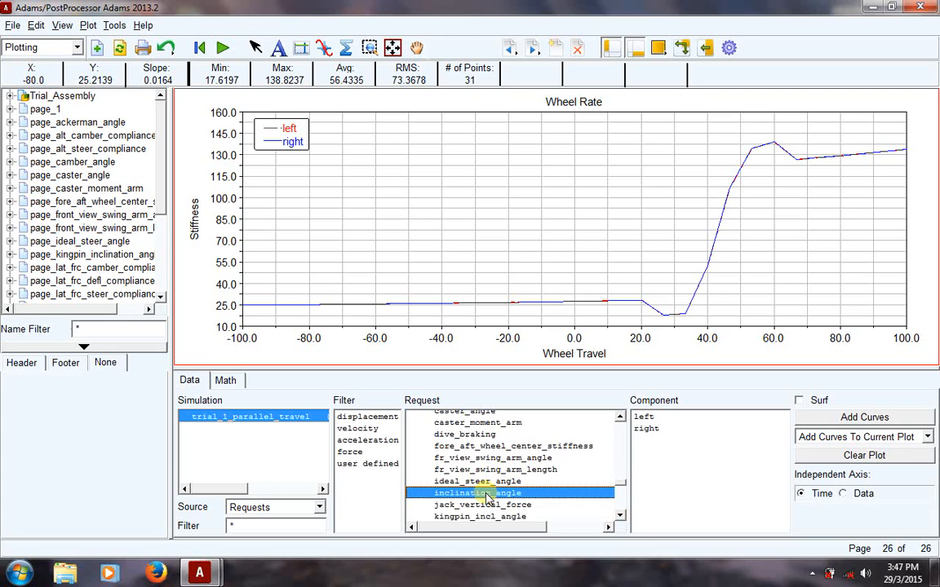
{"action": "left_click", "coordinate": [644, 418]}
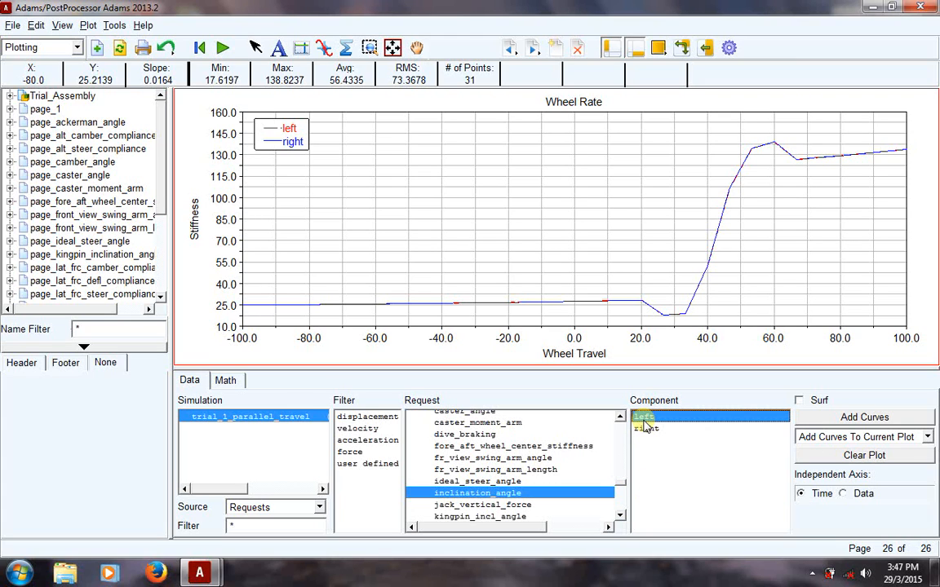
{"action": "left_click", "coordinate": [645, 429], "text": "ctrl"}
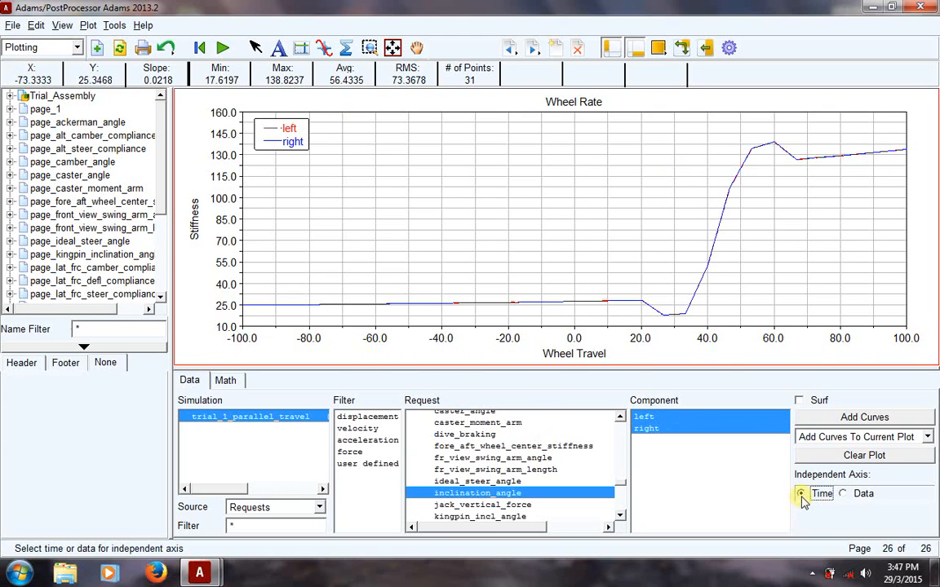
Step: Switch the independent axis from time to data and expand the testrig result set for choosing it
{"action": "left_click", "coordinate": [843, 494]}
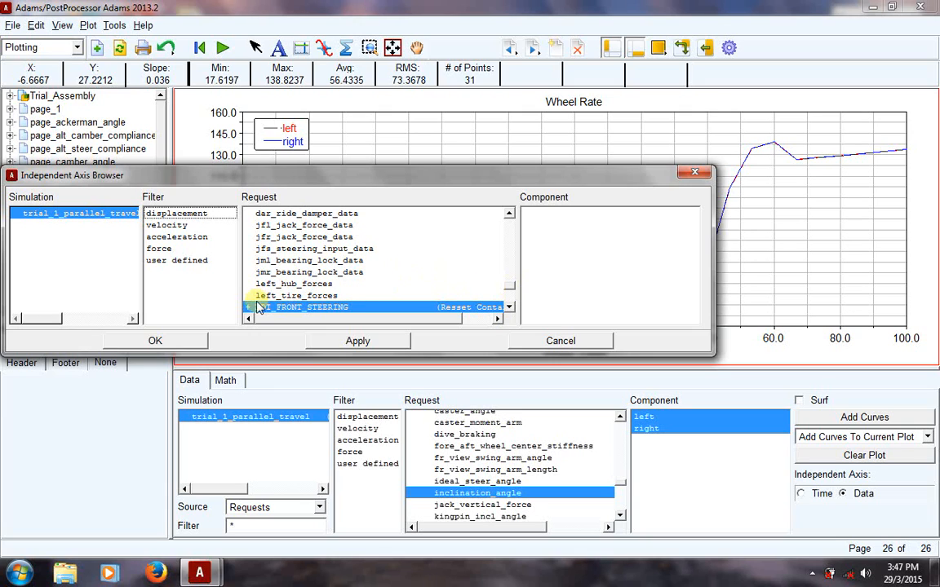
{"action": "scroll", "coordinate": [509, 296], "scroll_direction": "down", "scroll_amount": 3}
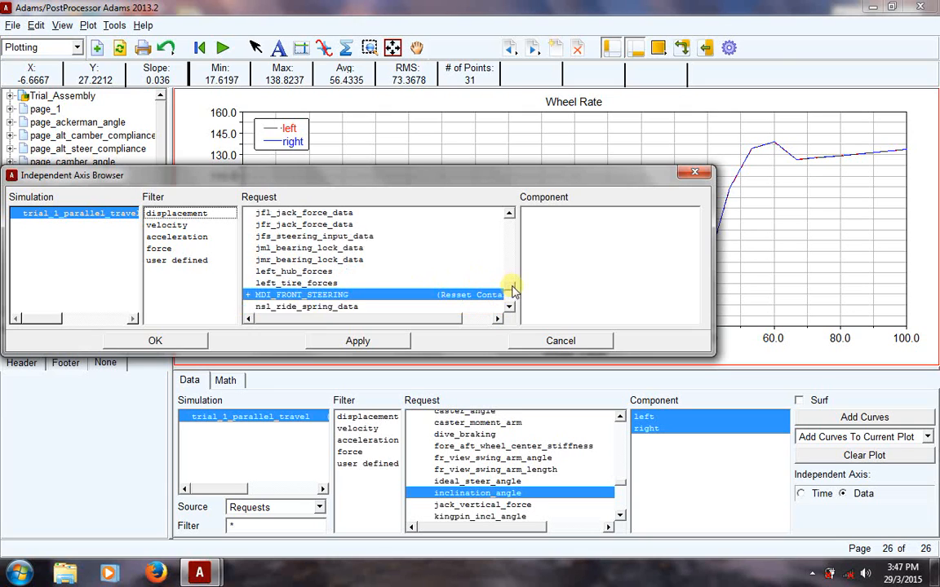
{"action": "scroll", "coordinate": [510, 298], "scroll_direction": "down", "scroll_amount": 1}
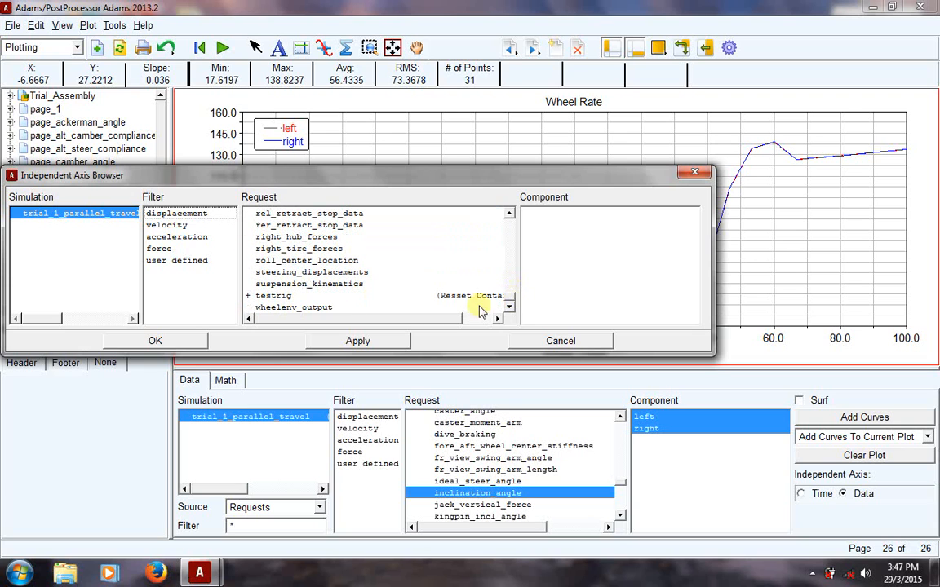
{"action": "left_click", "coordinate": [250, 296]}
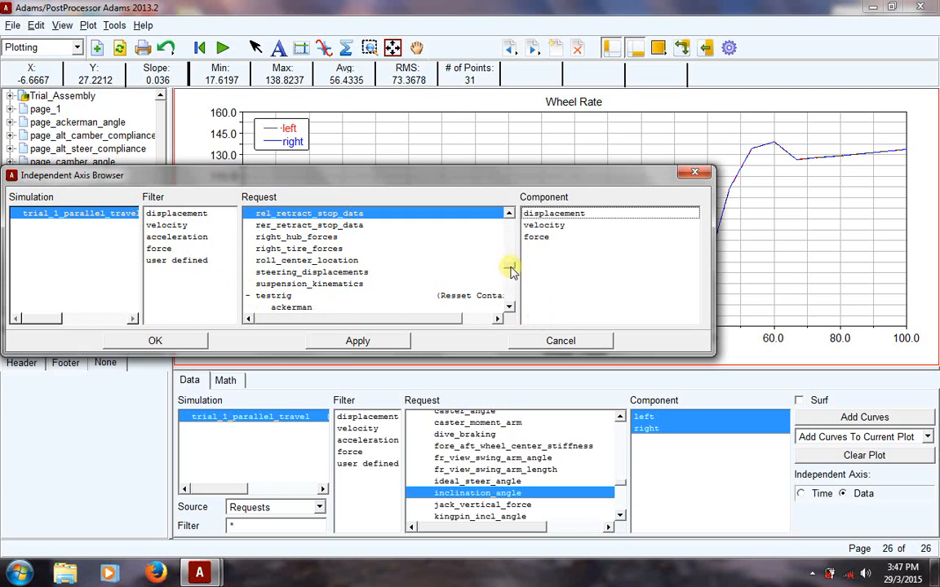
Step: Set wheel_travel vertical_left as the independent axis and add the inclination angle curves to the wheel rate plot
{"action": "scroll", "coordinate": [511, 272], "scroll_direction": "down", "scroll_amount": 2}
{"action": "scroll", "coordinate": [512, 274], "scroll_direction": "down", "scroll_amount": 3}
{"action": "scroll", "coordinate": [512, 274], "scroll_direction": "up", "scroll_amount": 2}
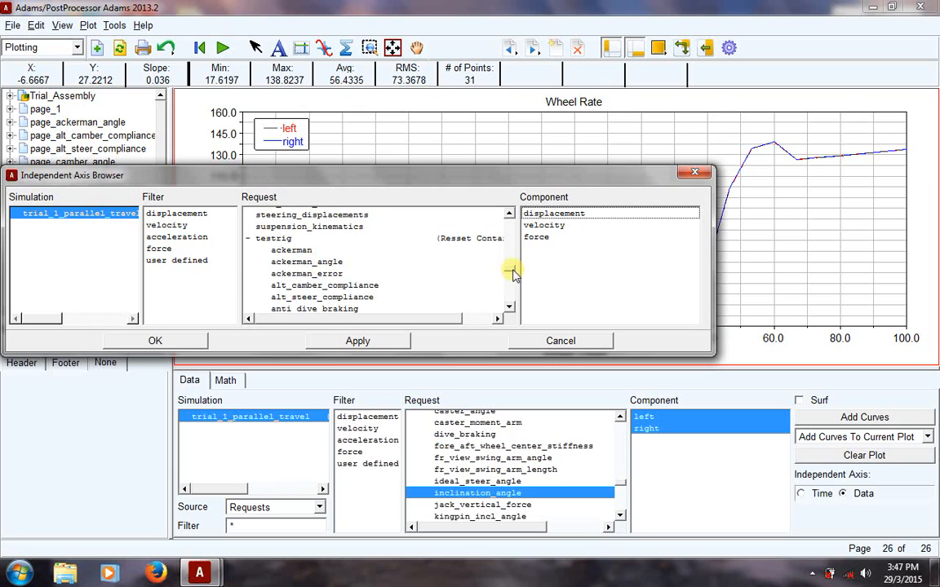
{"action": "scroll", "coordinate": [513, 274], "scroll_direction": "down", "scroll_amount": 1}
{"action": "scroll", "coordinate": [512, 276], "scroll_direction": "down", "scroll_amount": 1}
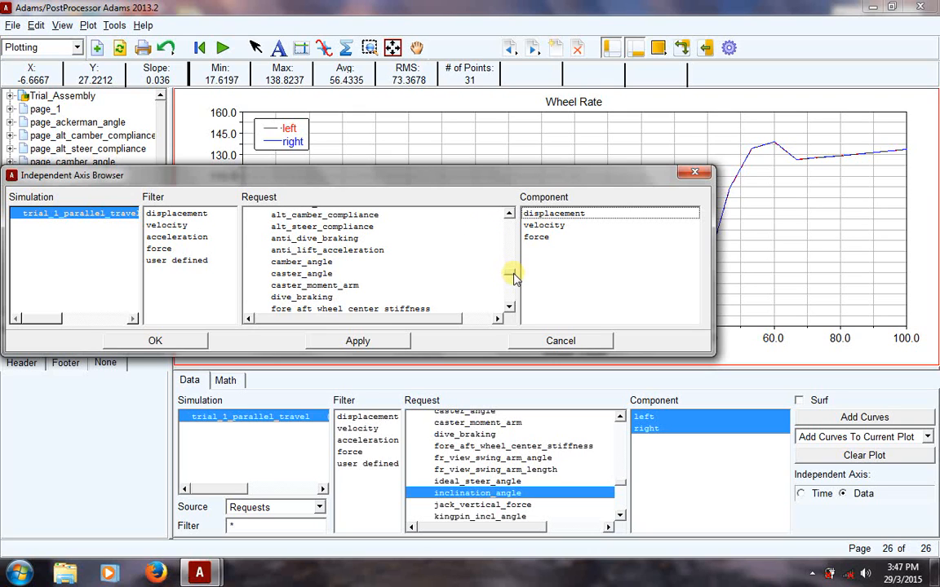
{"action": "scroll", "coordinate": [513, 278], "scroll_direction": "up", "scroll_amount": 2}
{"action": "scroll", "coordinate": [512, 277], "scroll_direction": "down", "scroll_amount": 3}
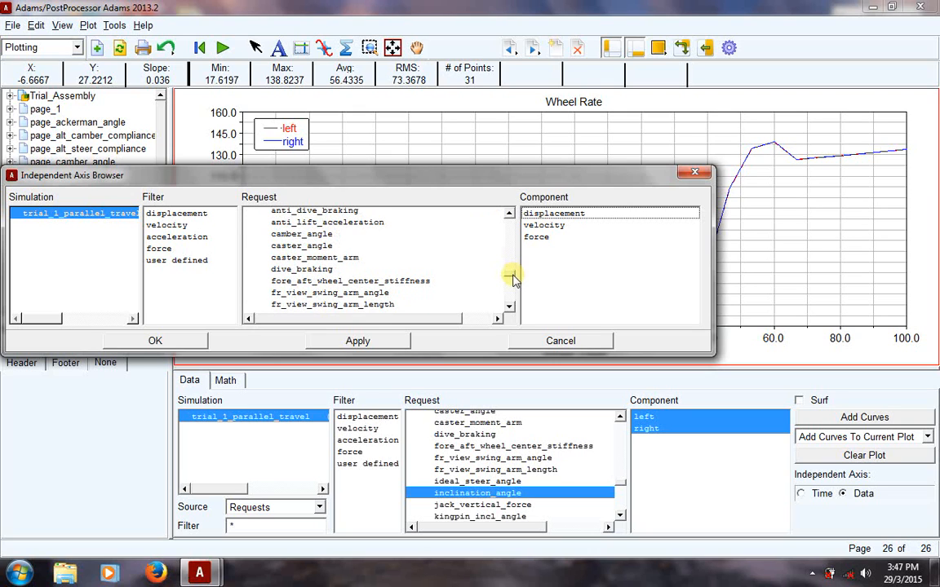
{"action": "left_click", "coordinate": [514, 312]}
{"action": "left_click", "coordinate": [512, 307]}
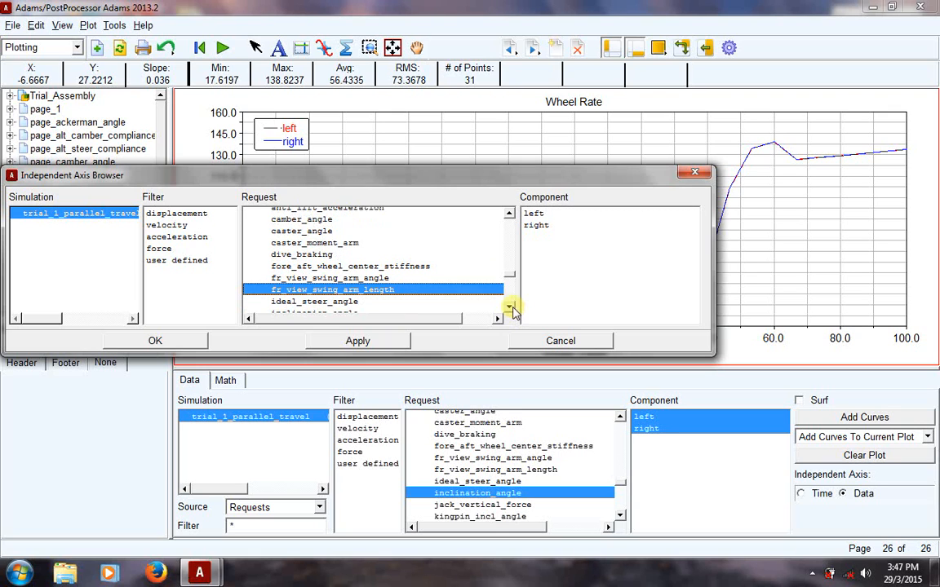
{"action": "left_click", "coordinate": [511, 308]}
{"action": "left_click", "coordinate": [511, 307]}
{"action": "left_click", "coordinate": [511, 308]}
{"action": "left_click", "coordinate": [512, 307]}
{"action": "left_click", "coordinate": [512, 308]}
{"action": "left_click", "coordinate": [512, 308]}
{"action": "left_click", "coordinate": [511, 307]}
{"action": "left_click", "coordinate": [511, 307]}
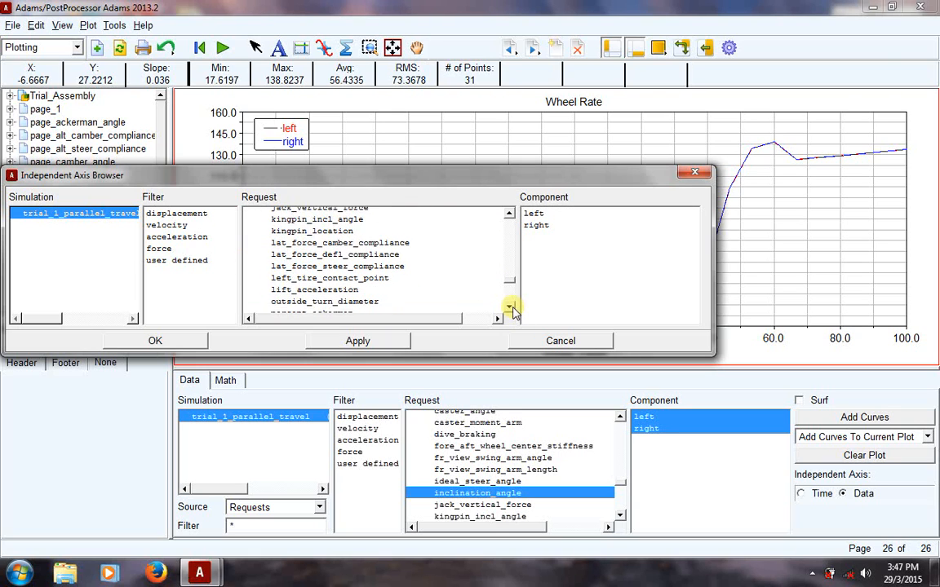
{"action": "left_click", "coordinate": [511, 308]}
{"action": "left_click", "coordinate": [511, 307]}
{"action": "left_click", "coordinate": [511, 308]}
{"action": "left_click", "coordinate": [512, 307]}
{"action": "left_click", "coordinate": [511, 307]}
{"action": "left_click", "coordinate": [512, 307]}
{"action": "left_click", "coordinate": [512, 308]}
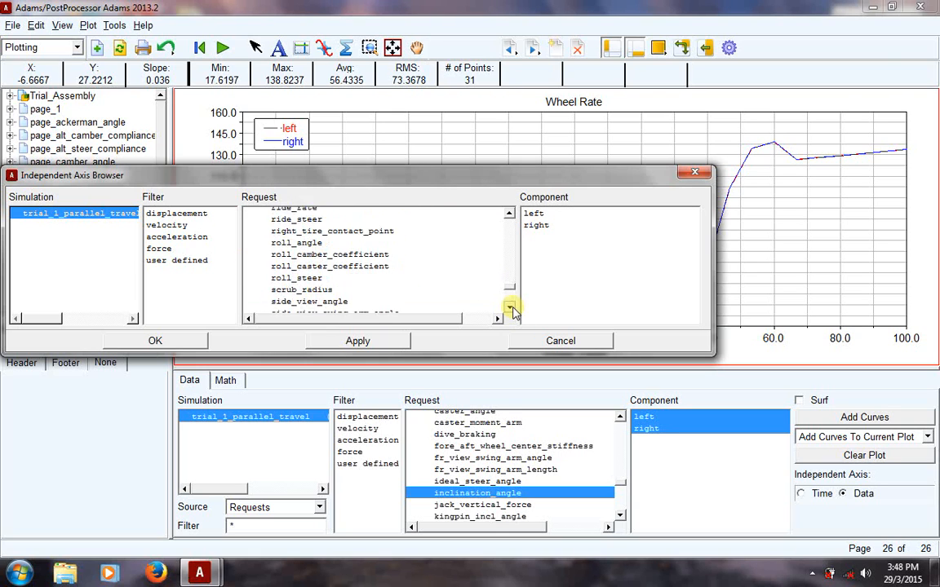
{"action": "left_click", "coordinate": [512, 308]}
{"action": "left_click", "coordinate": [512, 308]}
{"action": "left_click", "coordinate": [512, 308]}
{"action": "left_click", "coordinate": [511, 307]}
{"action": "left_click", "coordinate": [512, 307]}
{"action": "left_click", "coordinate": [511, 308]}
{"action": "left_click", "coordinate": [512, 308]}
{"action": "left_click", "coordinate": [511, 307]}
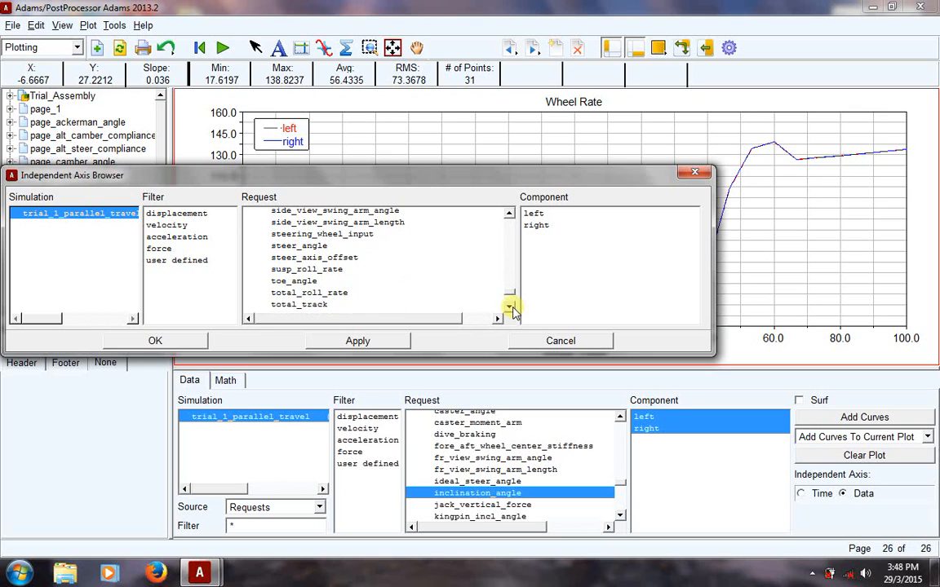
{"action": "left_click", "coordinate": [511, 307]}
{"action": "left_click", "coordinate": [512, 307]}
{"action": "left_click", "coordinate": [511, 308]}
{"action": "left_click", "coordinate": [511, 308]}
{"action": "left_click", "coordinate": [511, 307]}
{"action": "left_click", "coordinate": [512, 308]}
{"action": "left_click", "coordinate": [512, 308]}
{"action": "left_click", "coordinate": [511, 308]}
{"action": "left_click", "coordinate": [511, 308]}
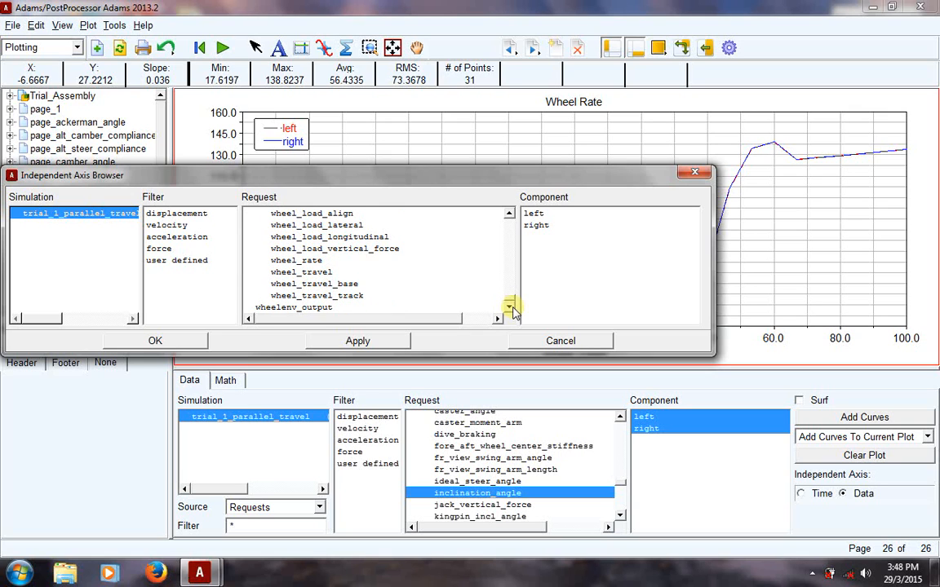
{"action": "left_click", "coordinate": [310, 274]}
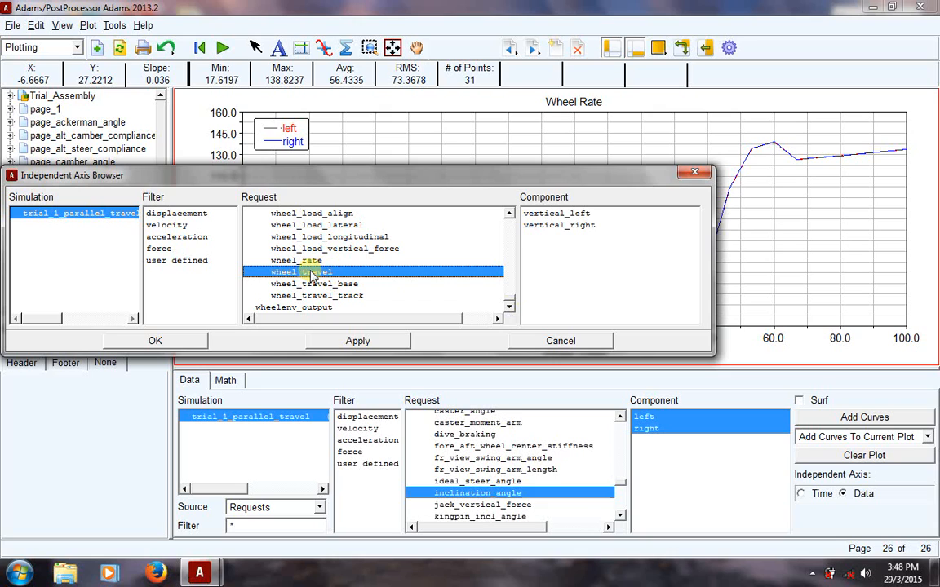
{"action": "left_click", "coordinate": [551, 215]}
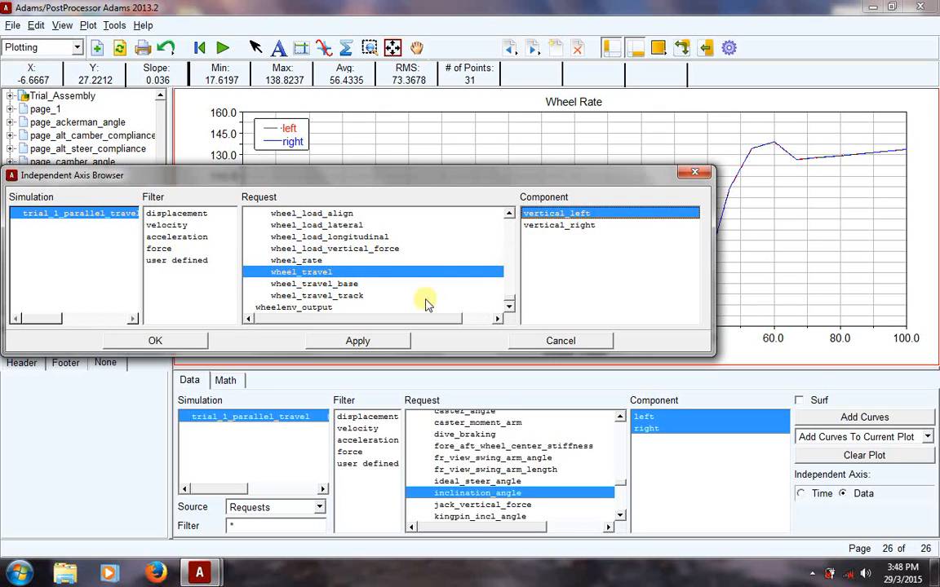
{"action": "left_click", "coordinate": [157, 341]}
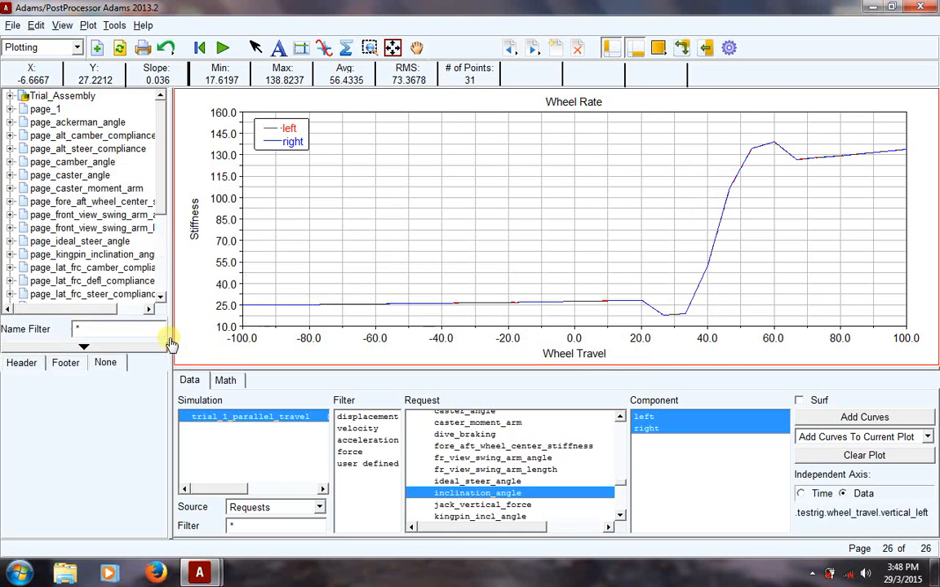
{"action": "left_click", "coordinate": [864, 417]}
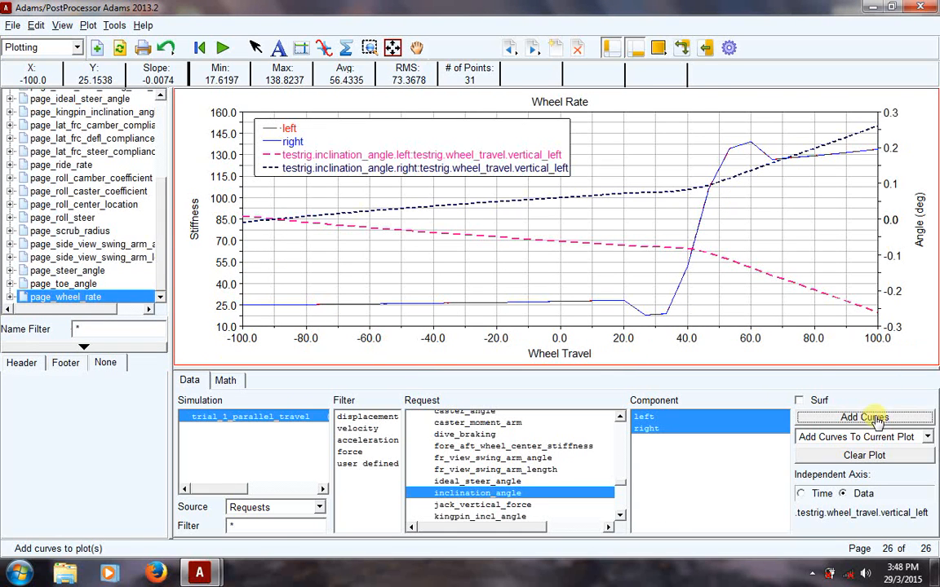
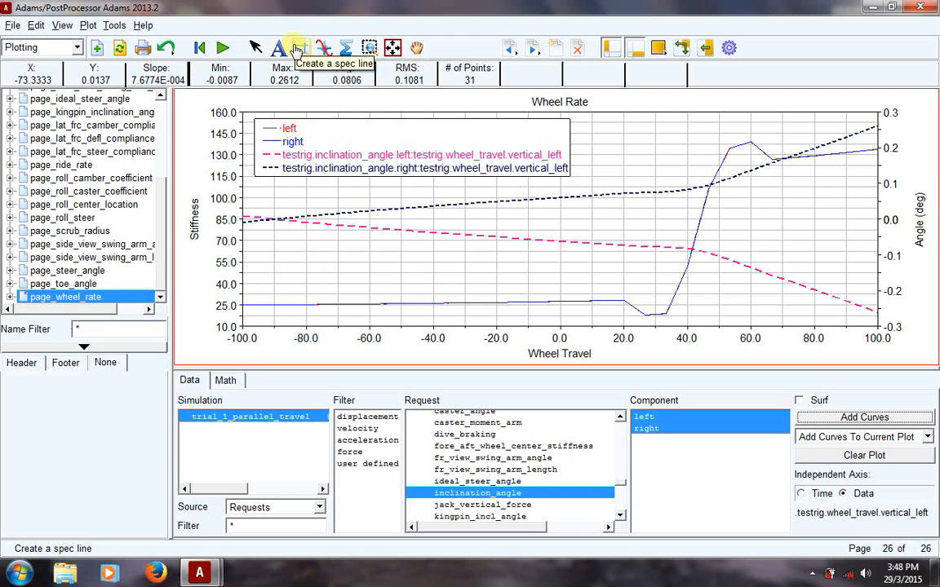
Step: Add a blue solid spec line with Y value 85, X value 0 and thickness 2 to the wheel rate plot
{"action": "left_click", "coordinate": [299, 48]}
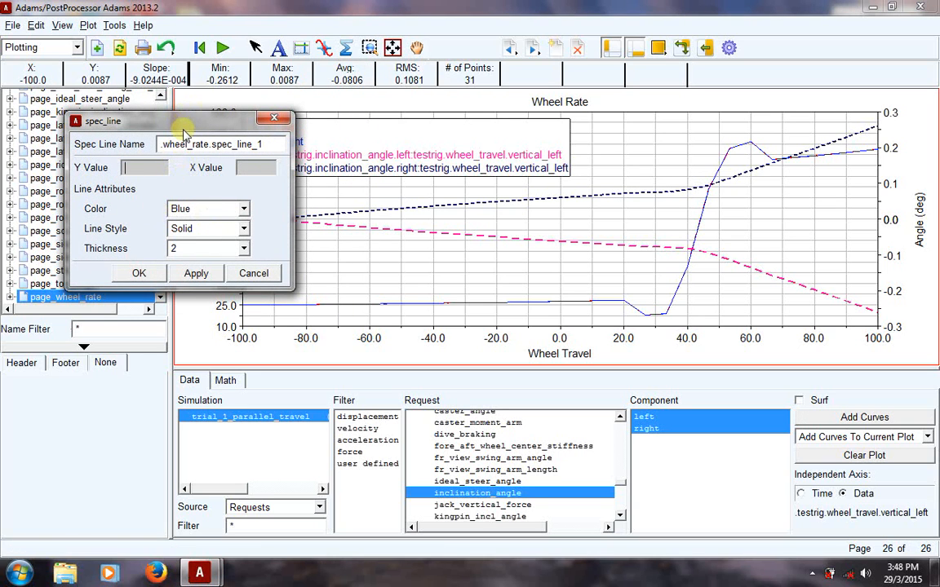
{"action": "left_click_drag", "start_coordinate": [185, 132], "coordinate": [266, 149]}
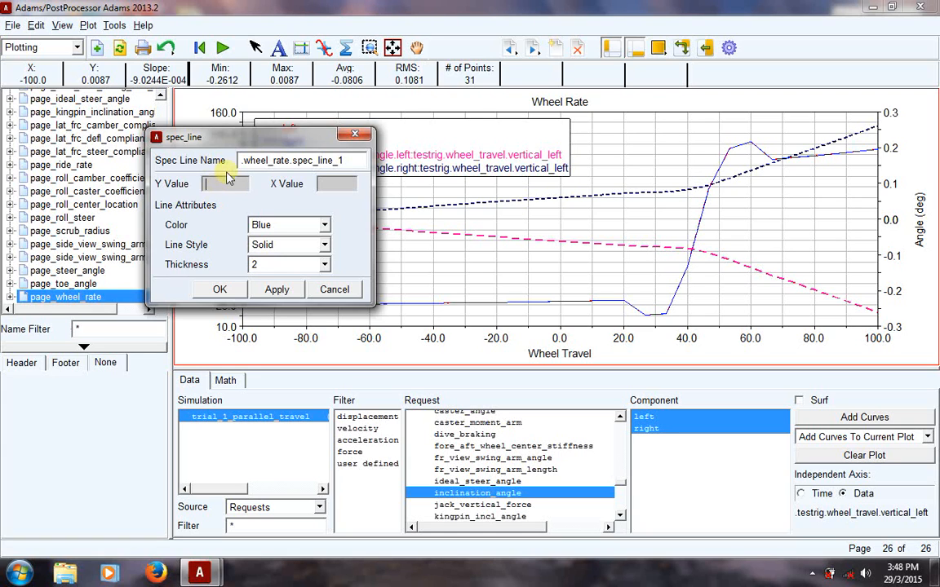
{"action": "left_click_drag", "start_coordinate": [229, 178], "coordinate": [496, 200]}
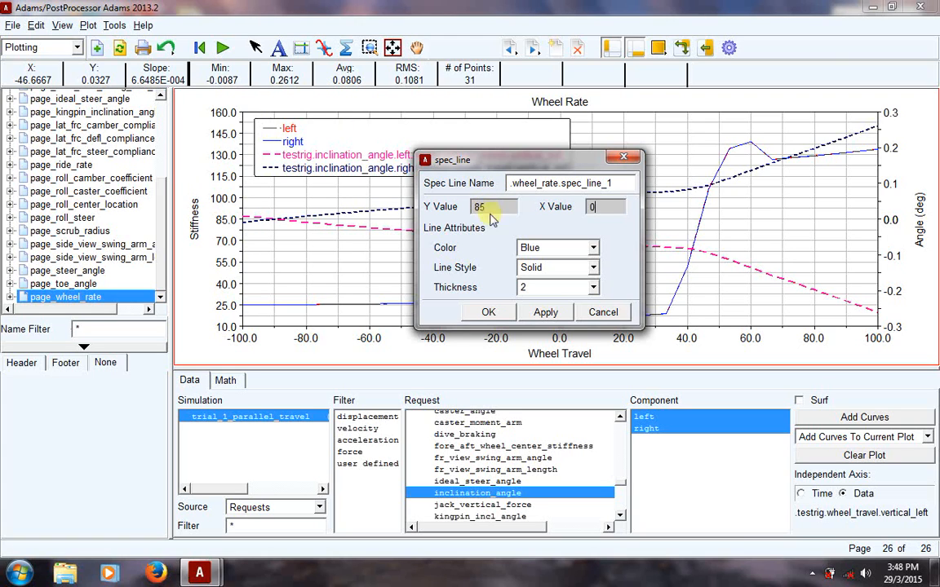
{"action": "left_click", "coordinate": [488, 308]}
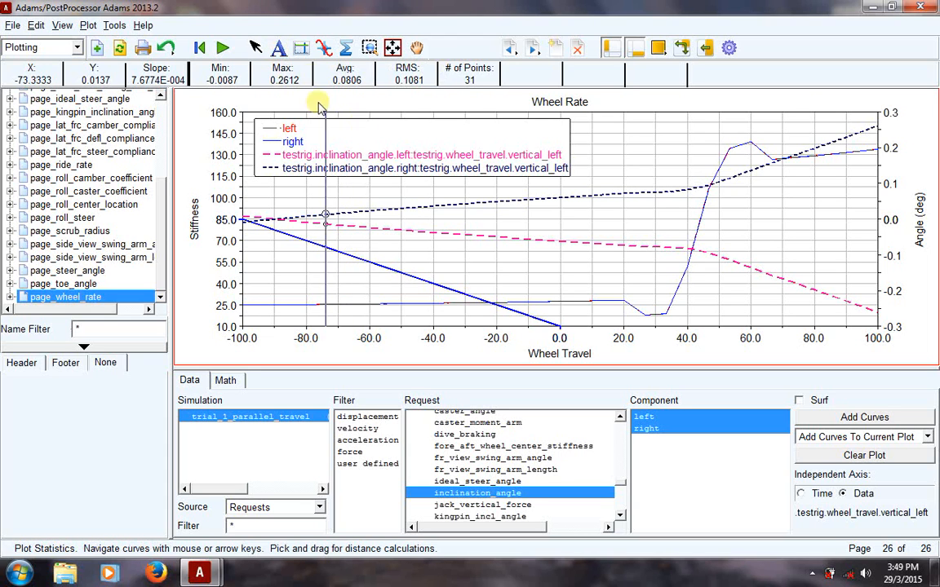
Step: Turn off the plot statistics tracking and move the legend slightly within the wheel rate plot
{"action": "left_click", "coordinate": [324, 47]}
{"action": "left_click", "coordinate": [361, 95]}
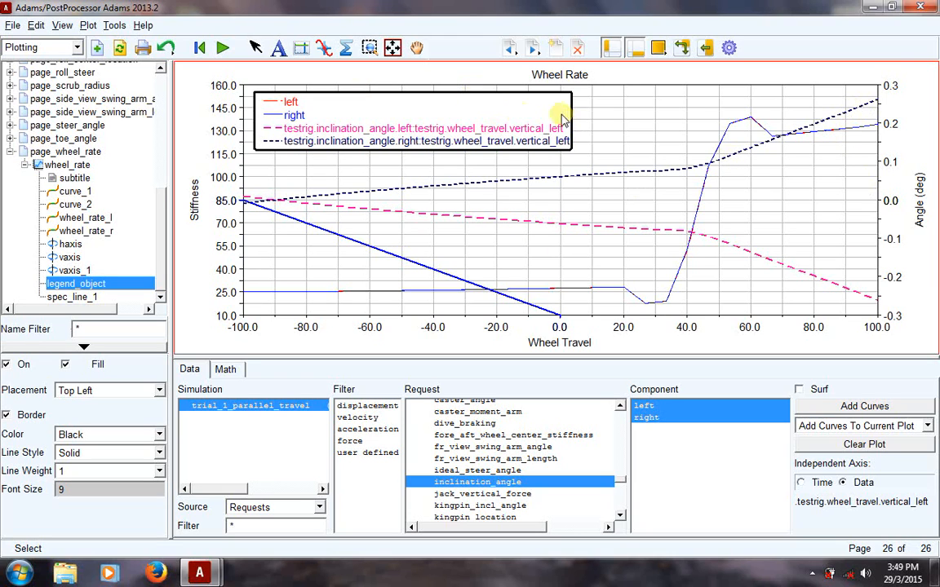
{"action": "left_click_drag", "start_coordinate": [530, 101], "coordinate": [510, 103]}
Step: Set the line style of the left inclination angle curve to Dash
{"action": "left_click", "coordinate": [403, 260]}
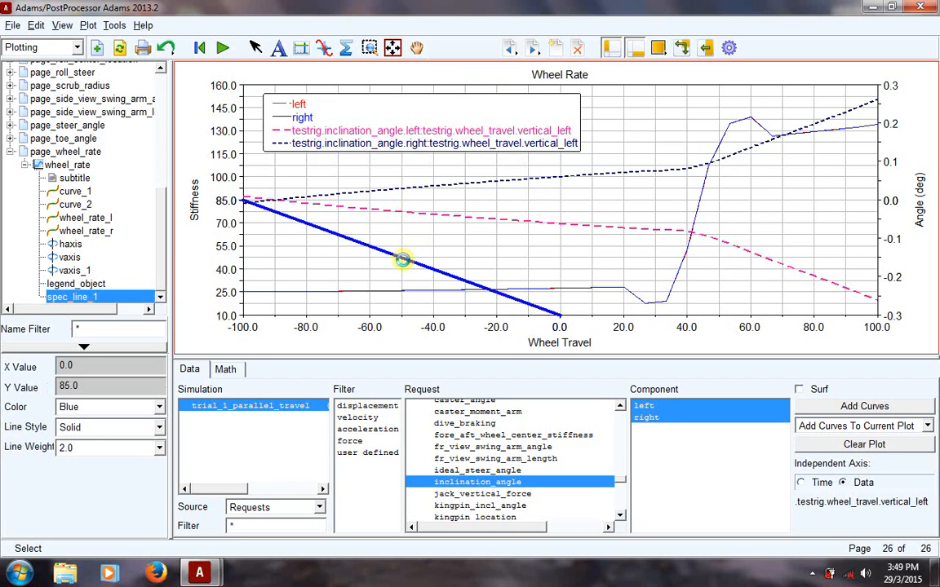
{"action": "left_click", "coordinate": [415, 212]}
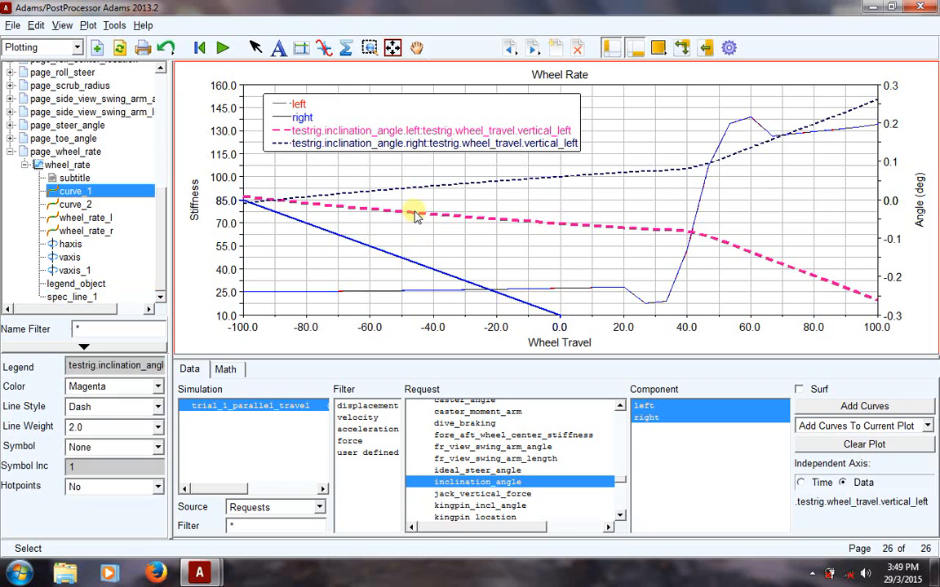
{"action": "left_click", "coordinate": [156, 407]}
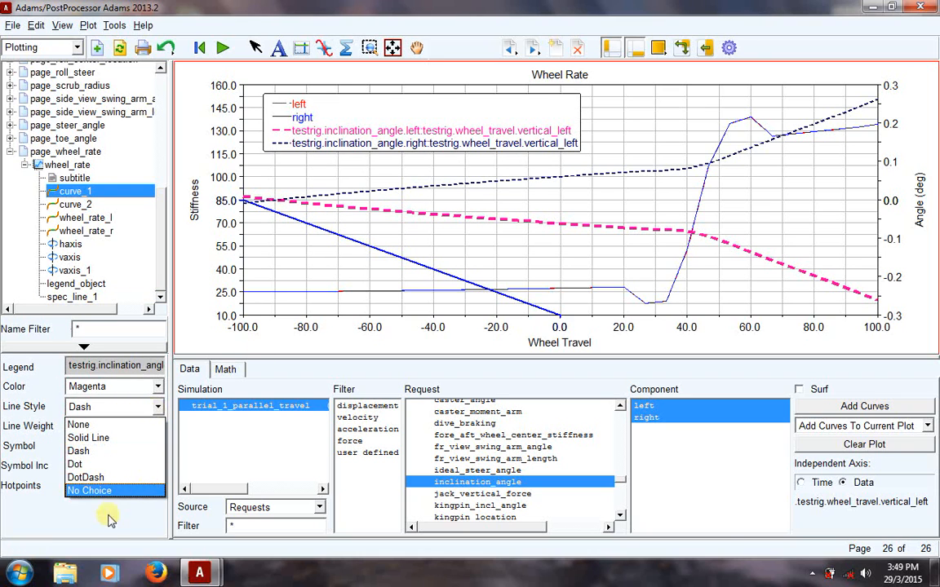
{"action": "left_click", "coordinate": [98, 449]}
{"action": "left_click", "coordinate": [503, 230]}
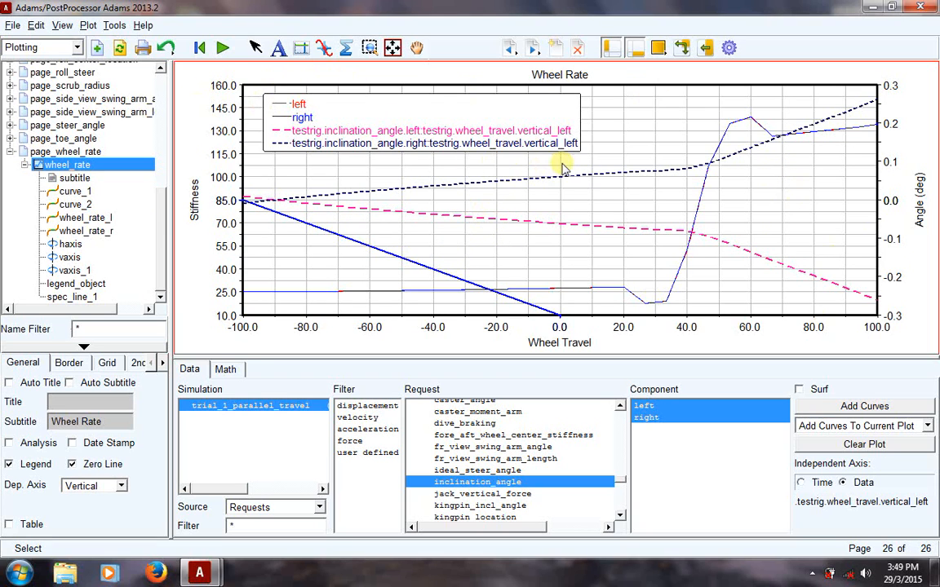
{"action": "left_click", "coordinate": [9, 25]}
{"action": "mouse_move", "coordinate": [41, 79]}
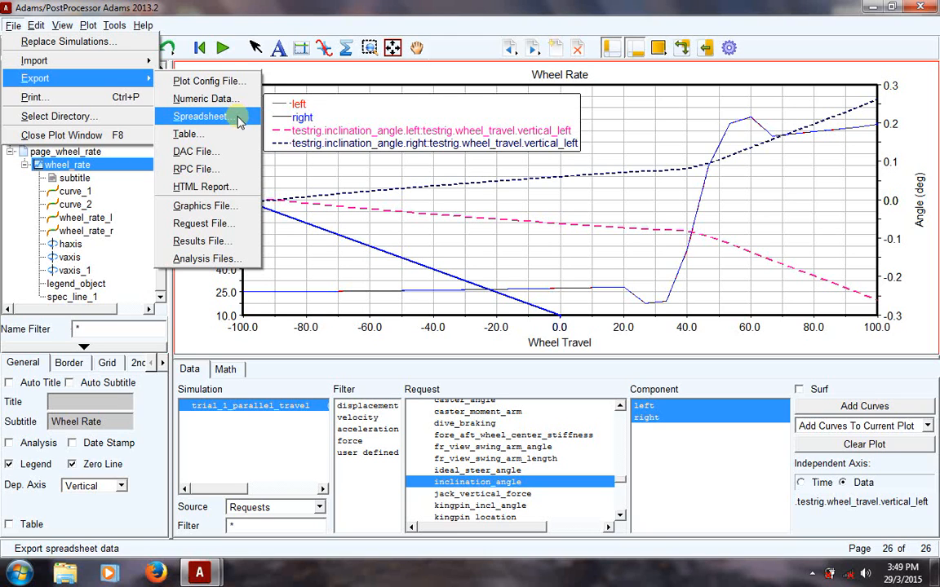
{"action": "left_click", "coordinate": [223, 208]}
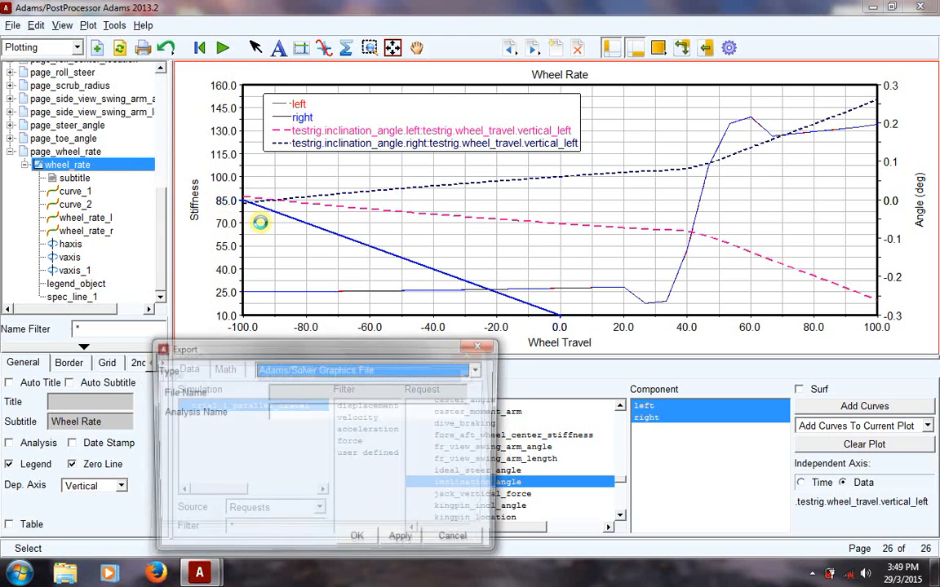
{"action": "left_click_drag", "start_coordinate": [341, 348], "coordinate": [375, 320]}
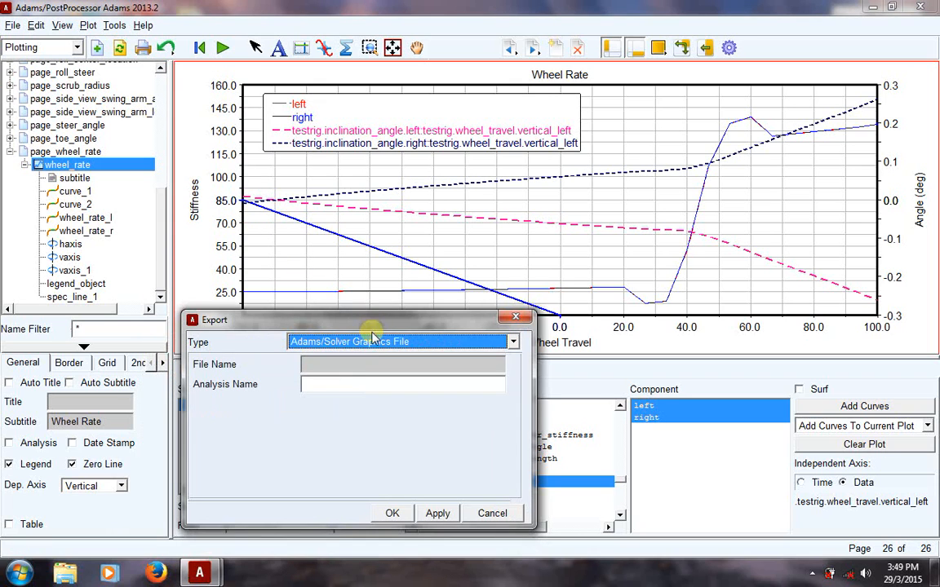
{"action": "left_click", "coordinate": [380, 344]}
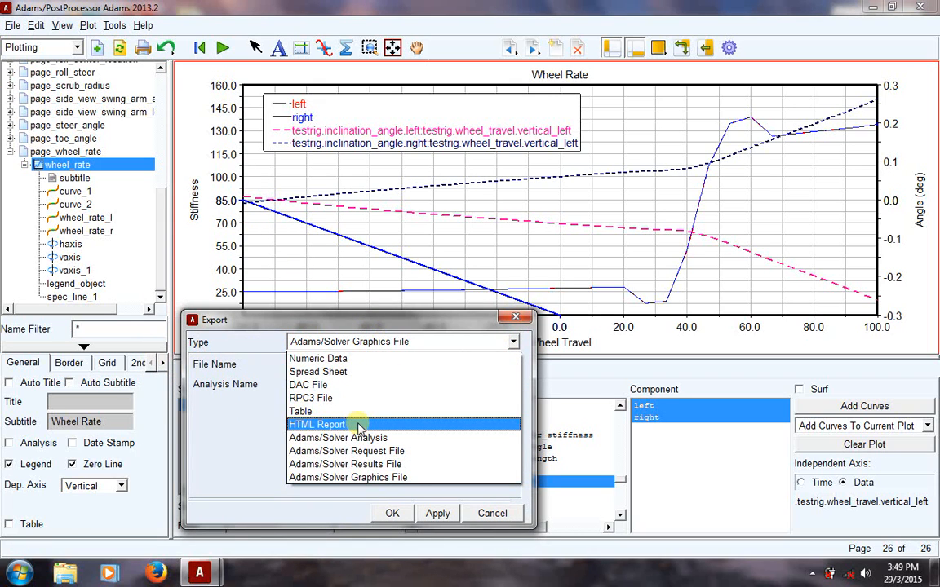
{"action": "left_click", "coordinate": [346, 371]}
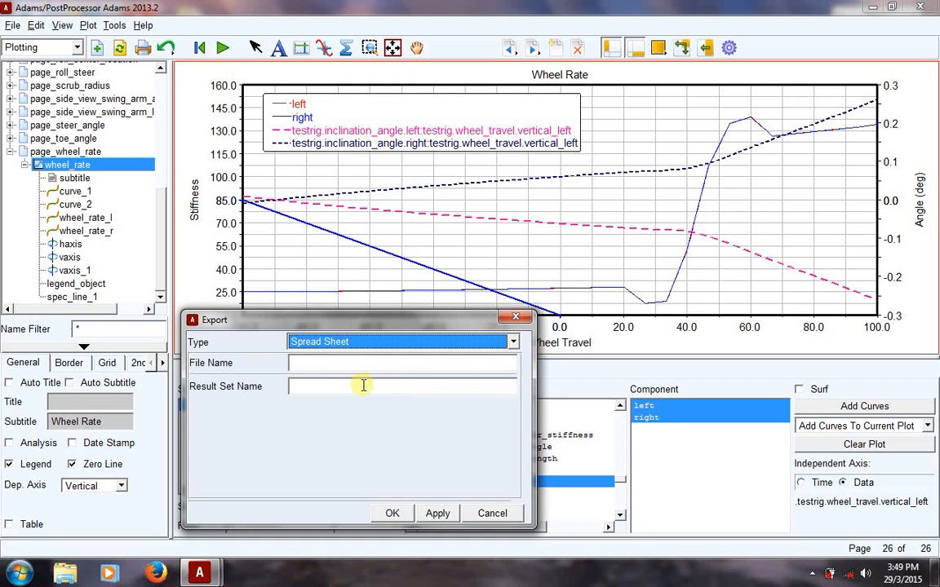
{"action": "left_click", "coordinate": [329, 362]}
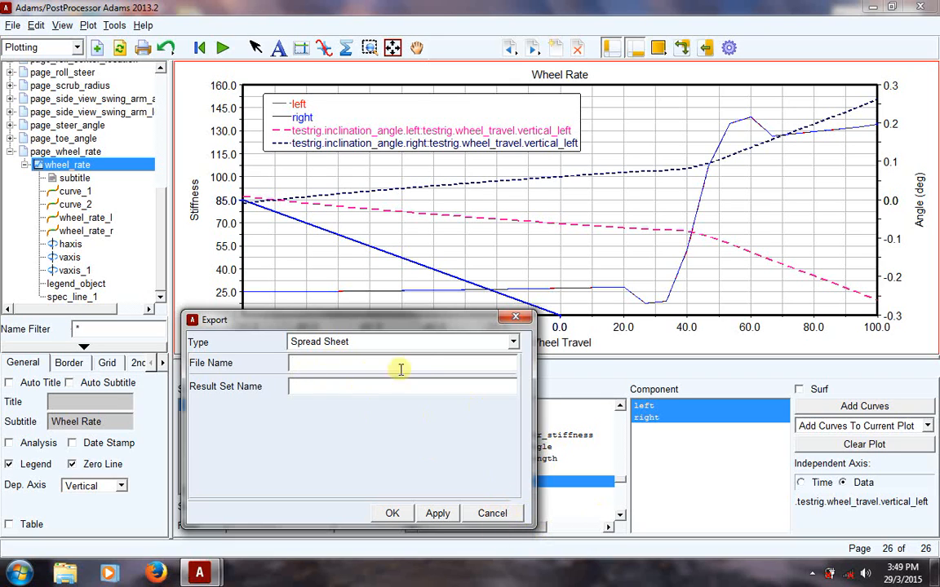
{"action": "left_click", "coordinate": [491, 516]}
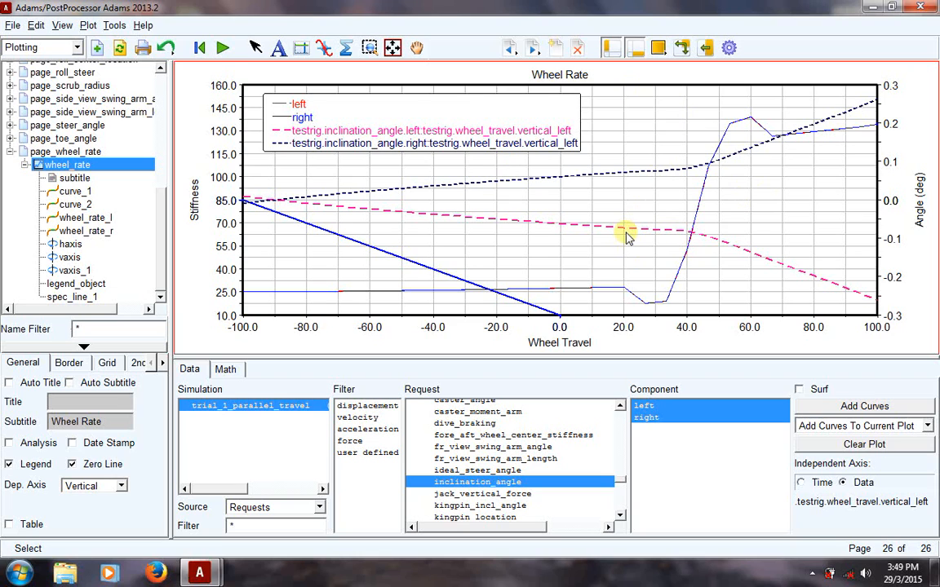
{"action": "left_click", "coordinate": [10, 26]}
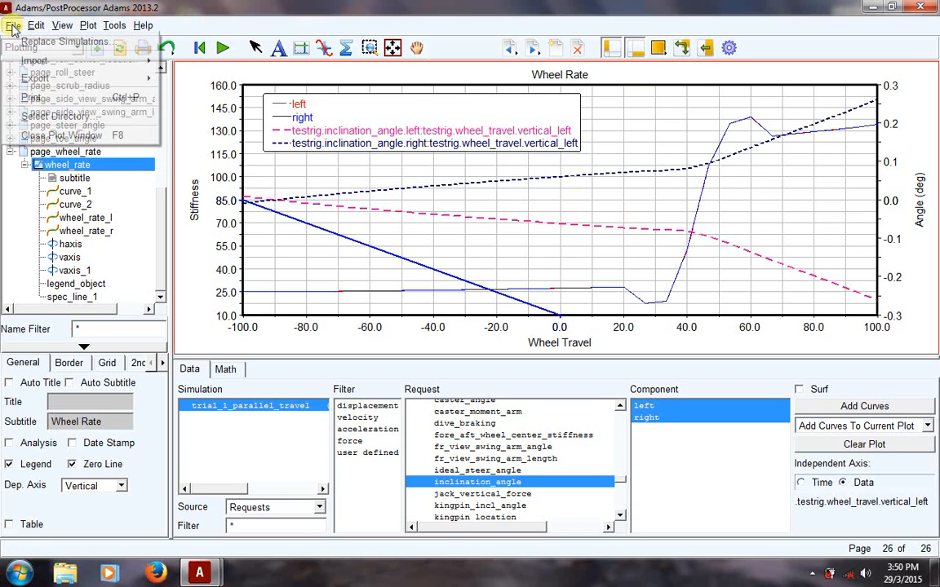
{"action": "left_click", "coordinate": [256, 6]}
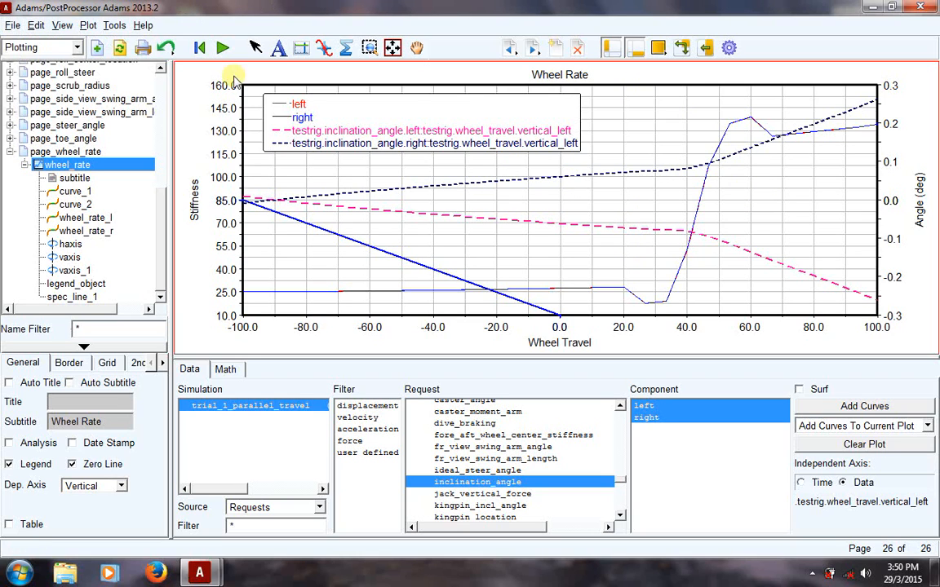
Step: Delete all plot pages from page_1 through page_wheel_rate
{"action": "mouse_move", "coordinate": [162, 235]}
{"action": "left_mouse_down"}
{"action": "mouse_move", "coordinate": [163, 107]}
{"action": "mouse_move", "coordinate": [158, 246]}
{"action": "left_mouse_up"}
{"action": "left_click", "coordinate": [45, 82]}
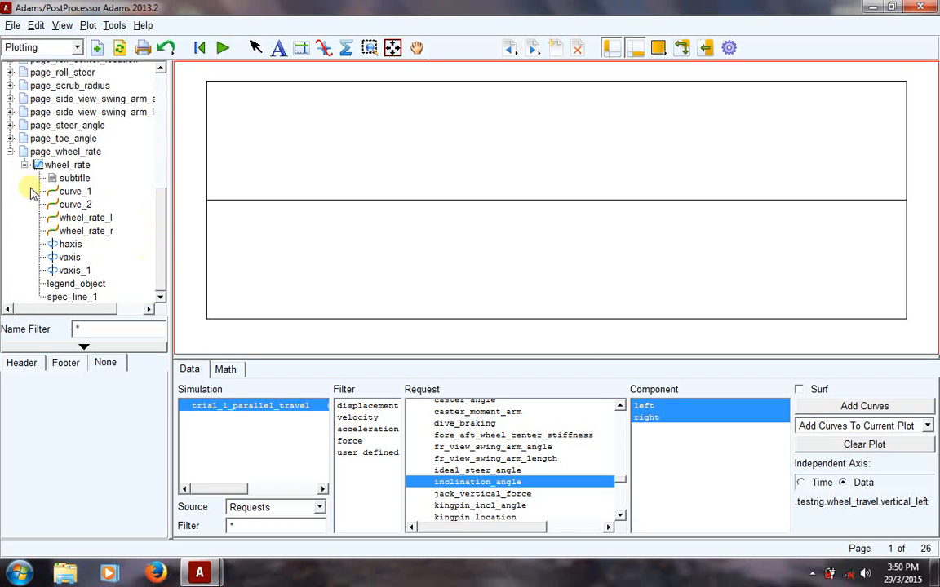
{"action": "left_click", "coordinate": [50, 153], "text": "shift"}
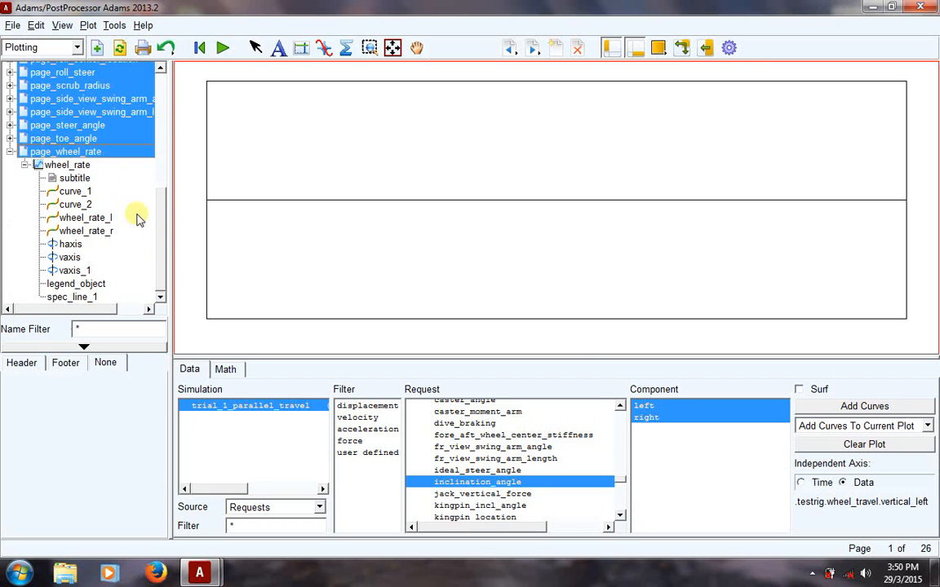
{"action": "left_click_drag", "start_coordinate": [157, 227], "coordinate": [158, 123]}
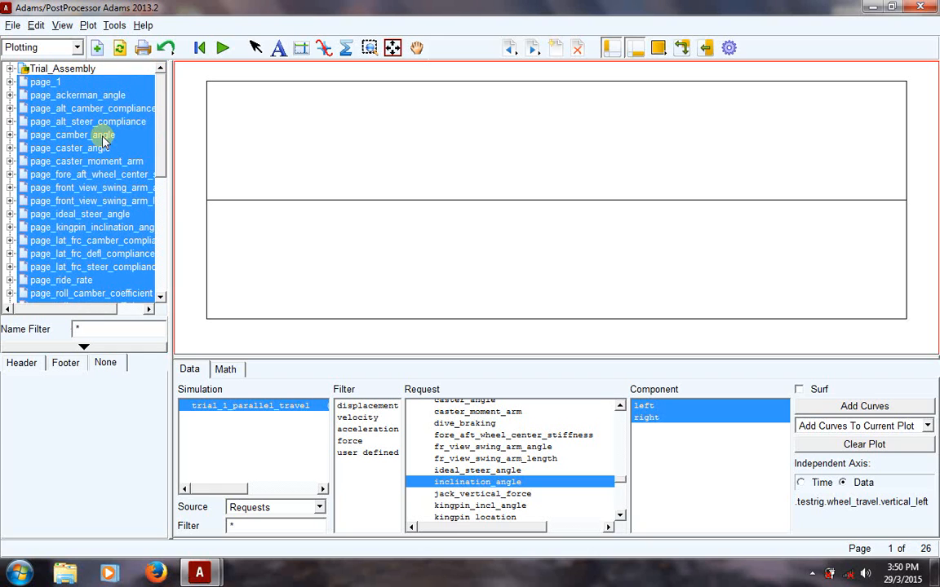
{"action": "key", "text": "Delete"}
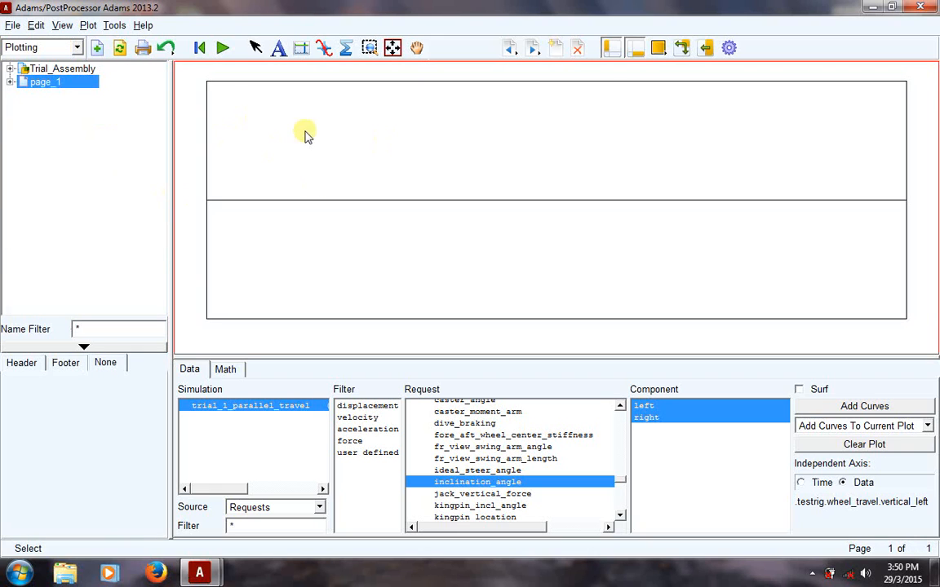
Step: Close the plot window and return to the Trial_Assembly model in Adams/Car
{"action": "left_click", "coordinate": [12, 25]}
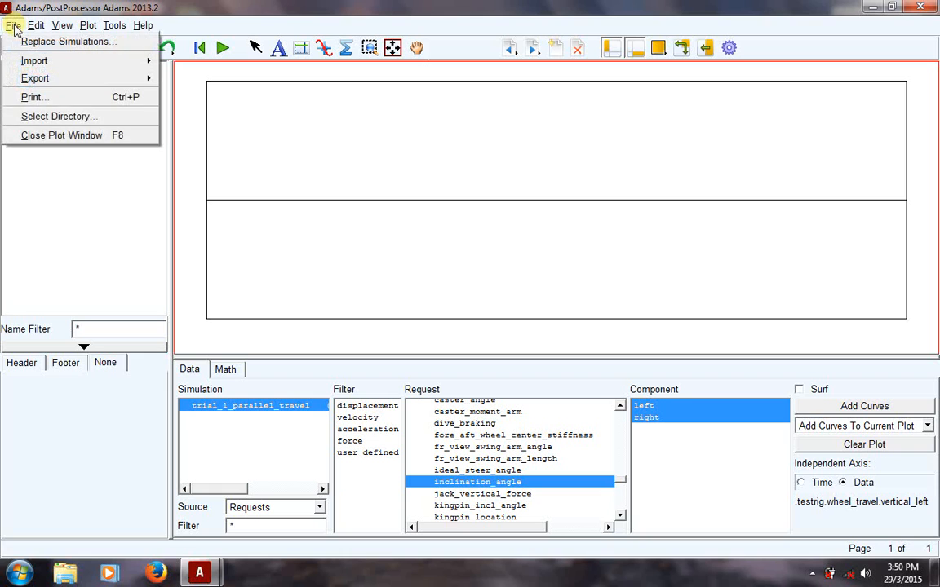
{"action": "left_click", "coordinate": [42, 137]}
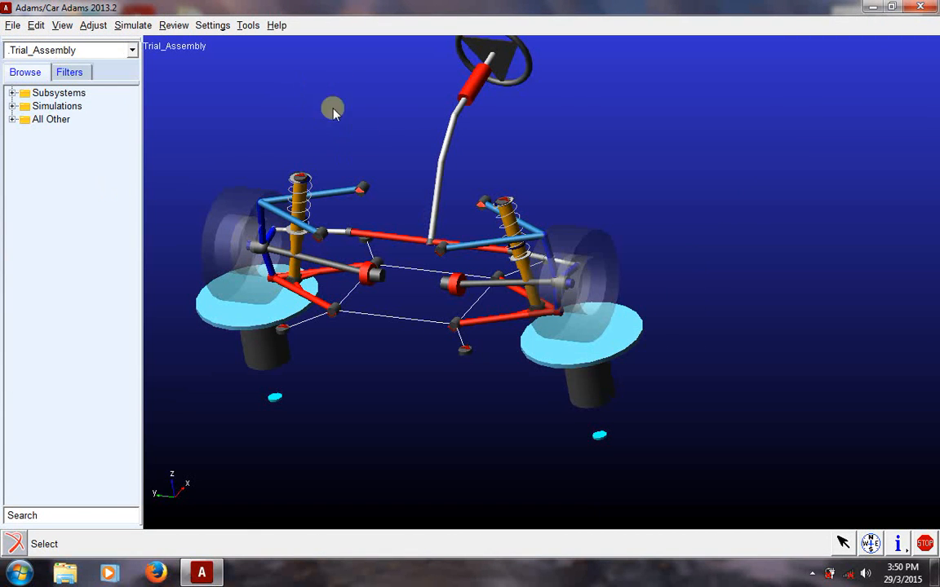
{"action": "key", "text": "t"}
{"action": "left_click_drag", "start_coordinate": [427, 138], "coordinate": [560, 188]}
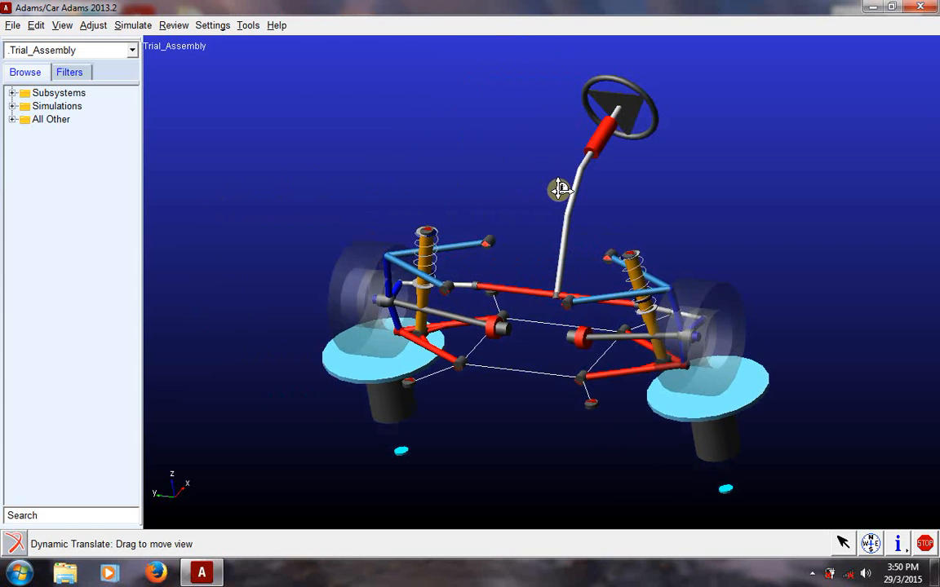
{"action": "key", "text": "z"}
{"action": "left_click_drag", "start_coordinate": [383, 243], "coordinate": [279, 111]}
Step: Examine the hardpoint modification table of the assembly and close it without changes
{"action": "left_click", "coordinate": [93, 26]}
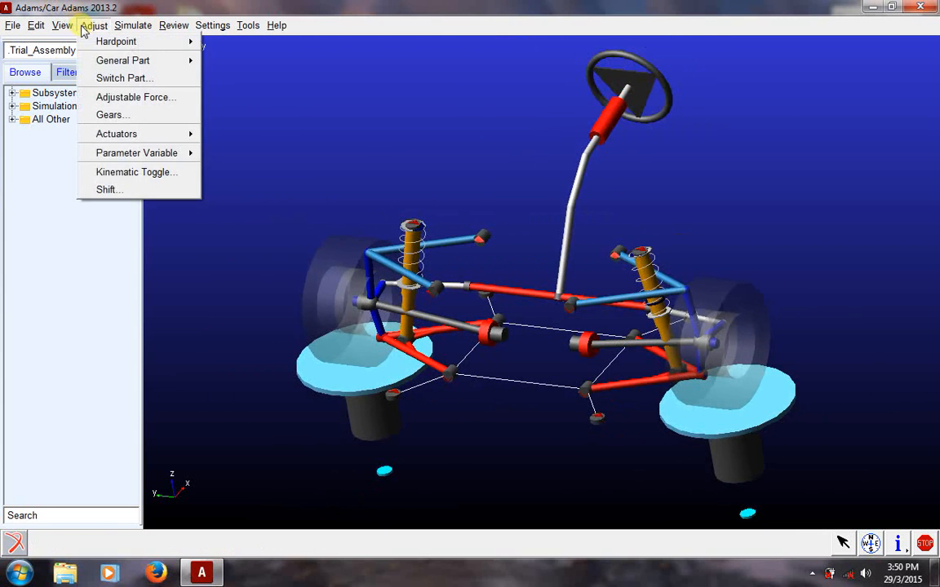
{"action": "mouse_move", "coordinate": [123, 40]}
{"action": "left_click", "coordinate": [231, 64]}
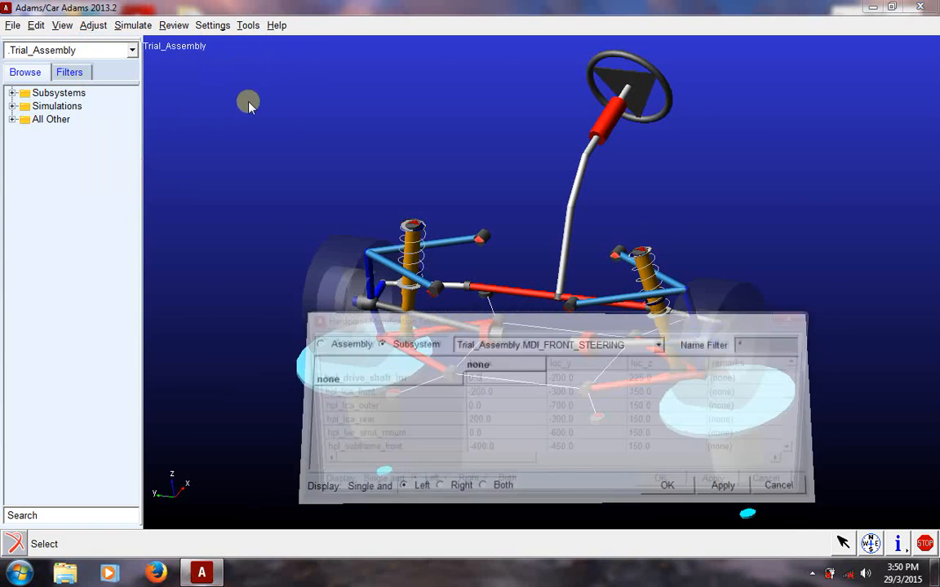
{"action": "left_click", "coordinate": [798, 320]}
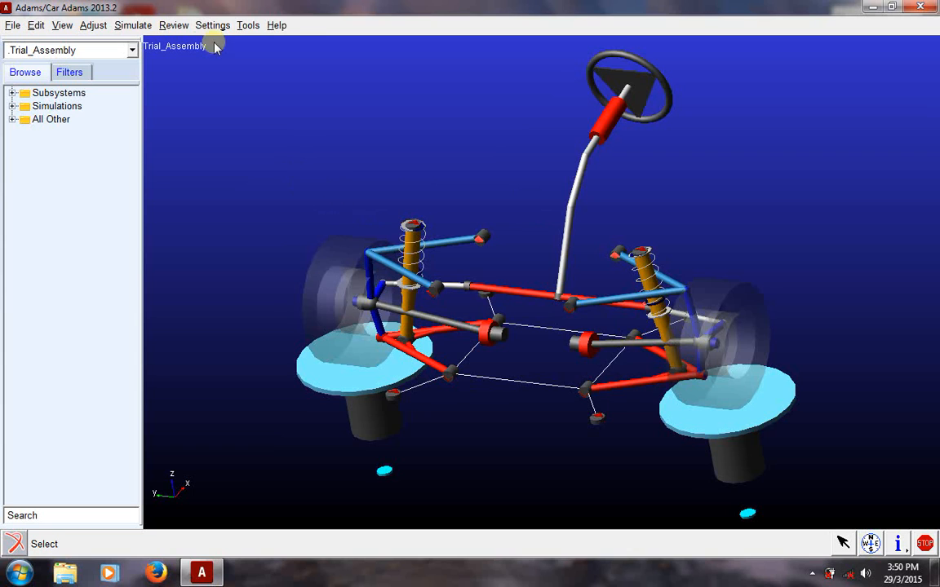
Step: Set the pvl_camber_angle parameter variable of the Trial subsystem to -20 in the parameter variable table
{"action": "left_click", "coordinate": [92, 25]}
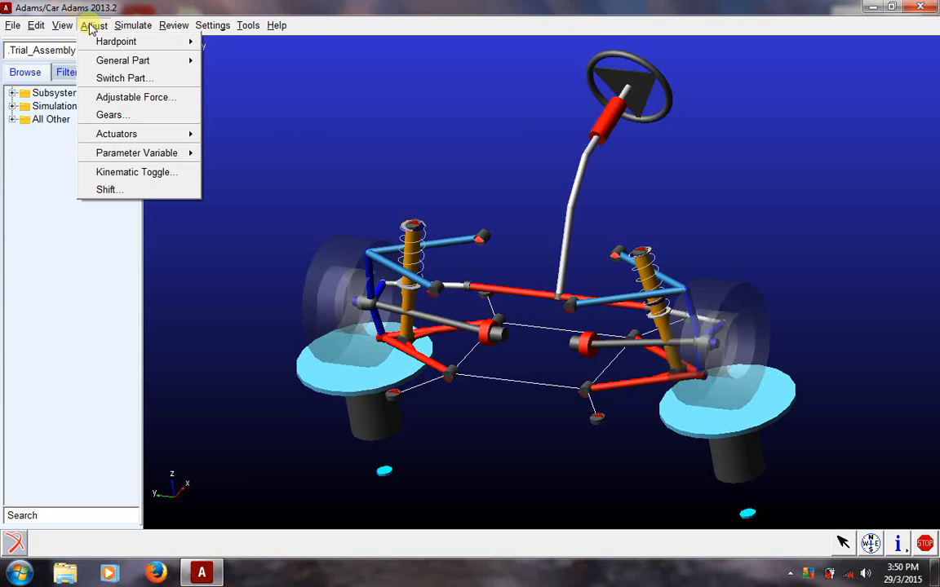
{"action": "mouse_move", "coordinate": [143, 152]}
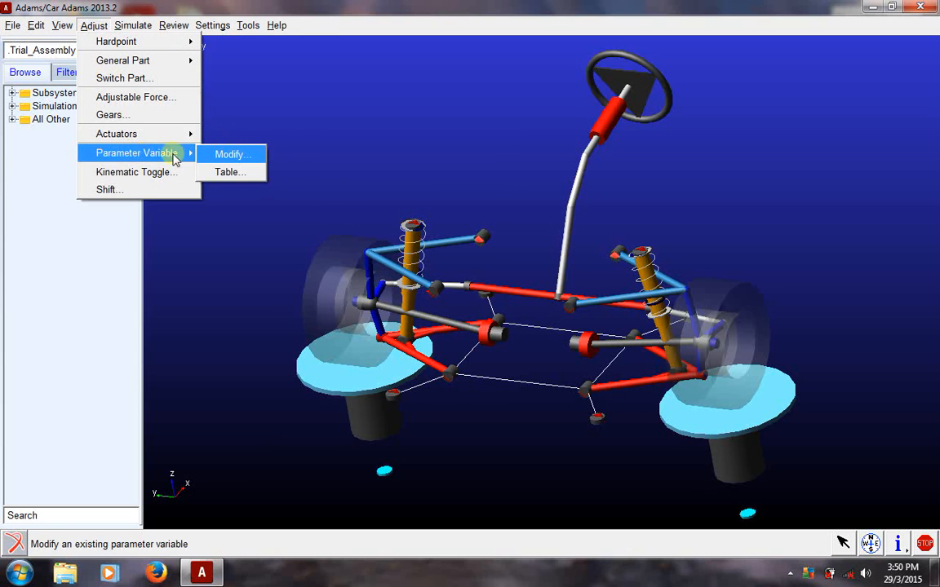
{"action": "left_click", "coordinate": [225, 171]}
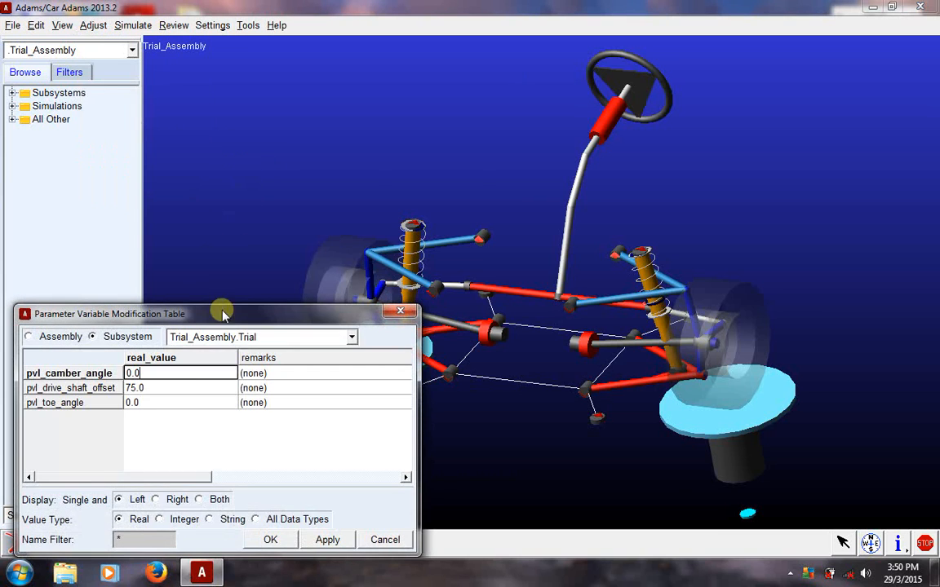
{"action": "left_click_drag", "start_coordinate": [224, 323], "coordinate": [293, 182]}
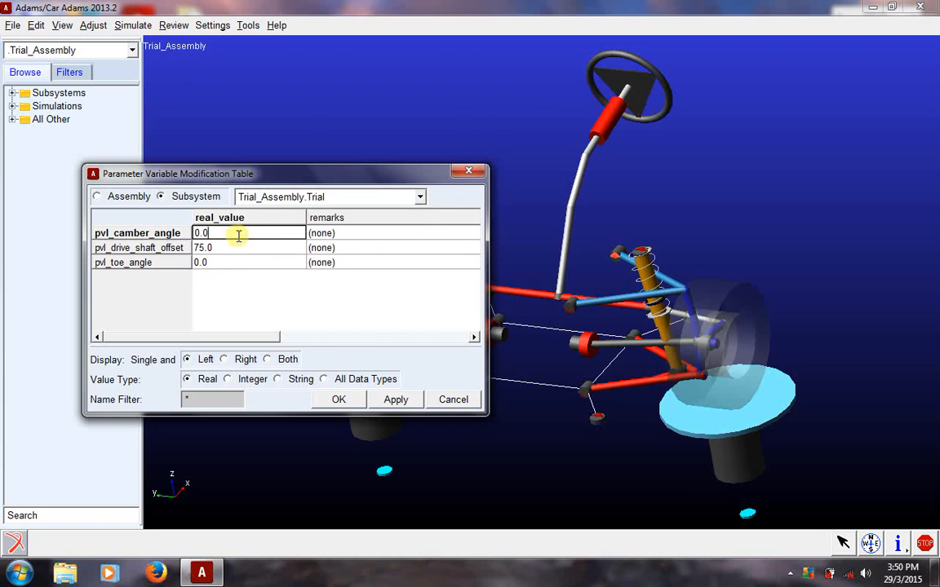
{"action": "left_click_drag", "start_coordinate": [238, 235], "coordinate": [183, 236]}
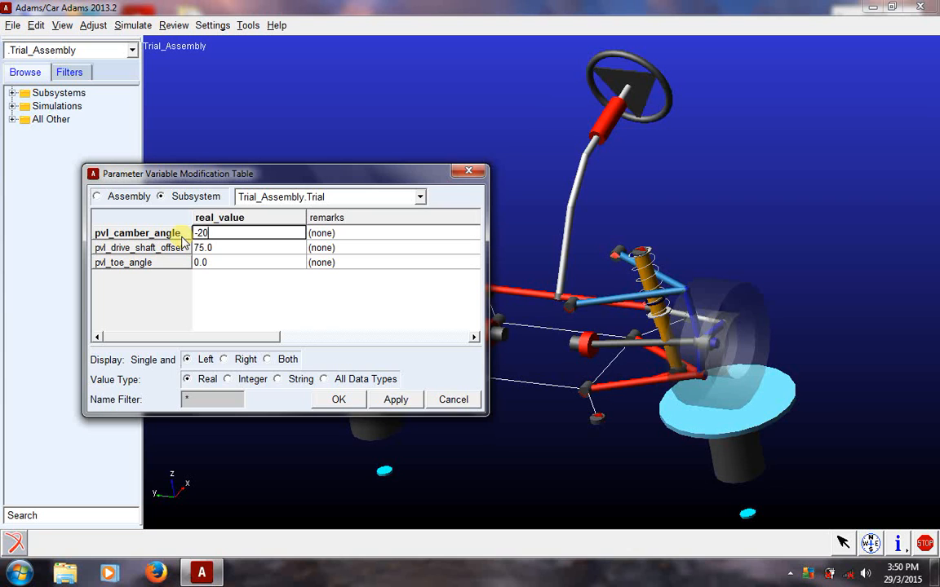
{"action": "left_click", "coordinate": [329, 398]}
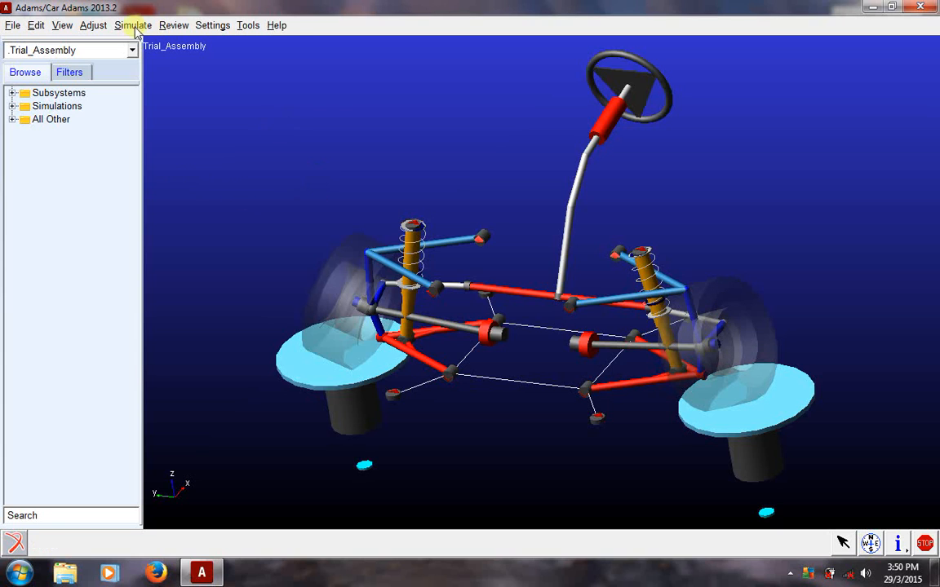
Step: Save the Trial subsystem under its existing name to the Desktop/ADAMS directory in TeimOrbit format
{"action": "left_click", "coordinate": [12, 27]}
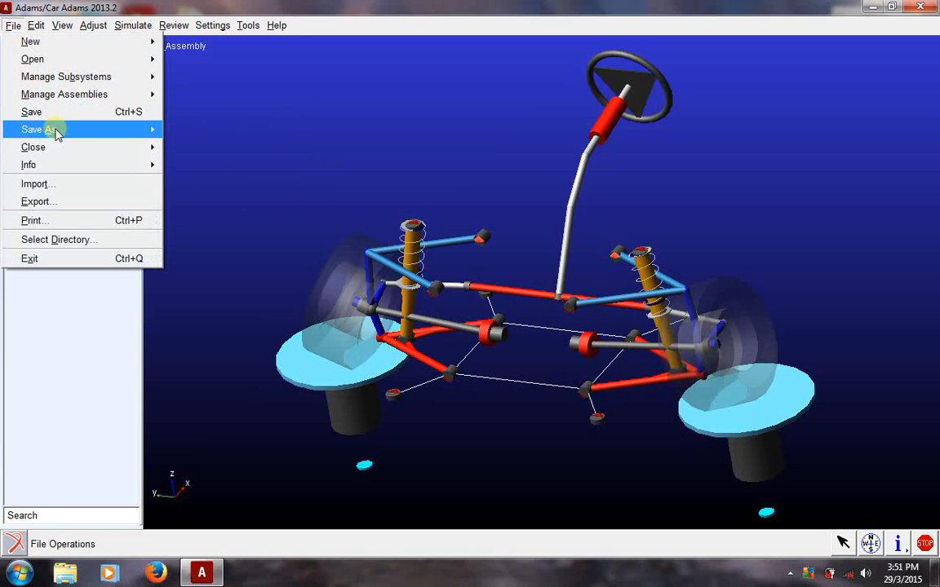
{"action": "mouse_move", "coordinate": [56, 132]}
{"action": "left_click", "coordinate": [185, 131]}
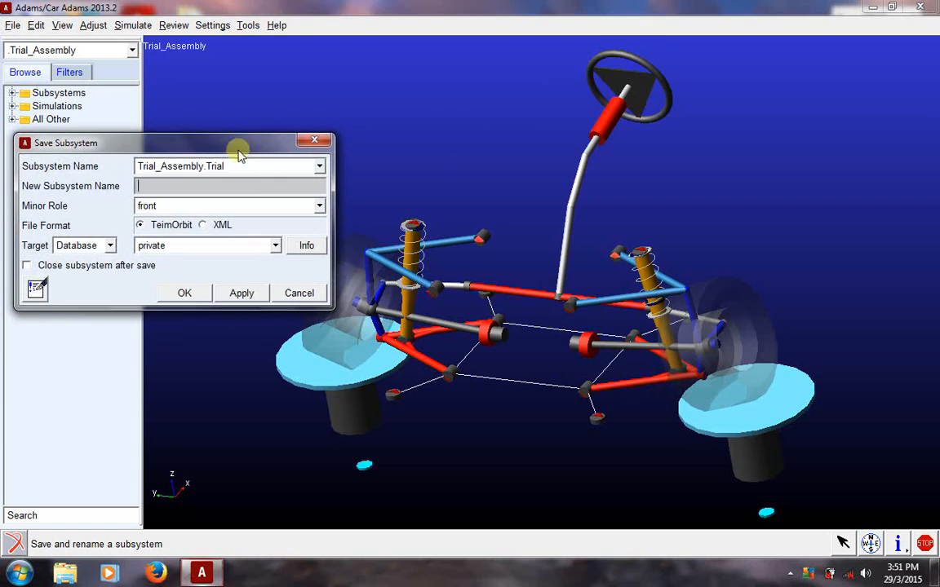
{"action": "left_click", "coordinate": [110, 246]}
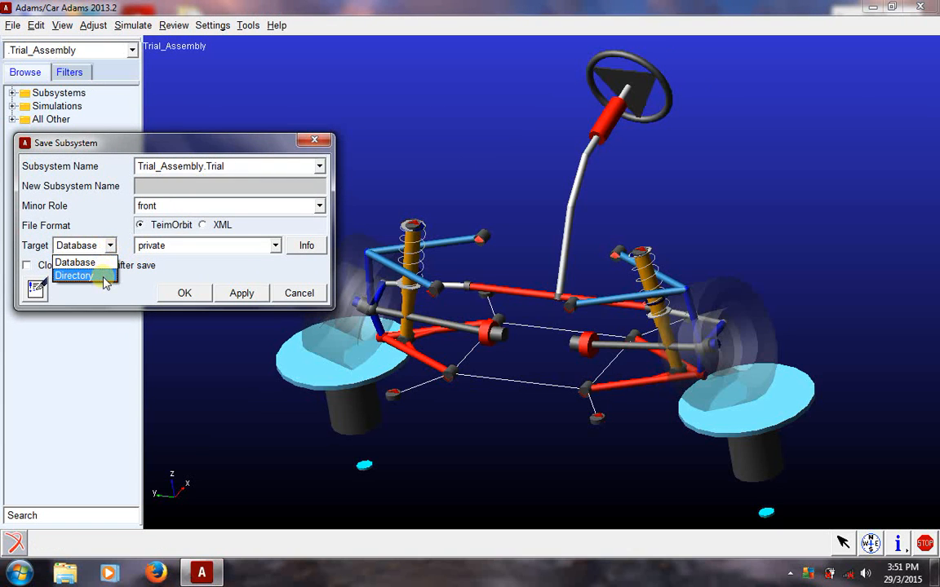
{"action": "left_click", "coordinate": [85, 276]}
{"action": "left_click", "coordinate": [109, 246]}
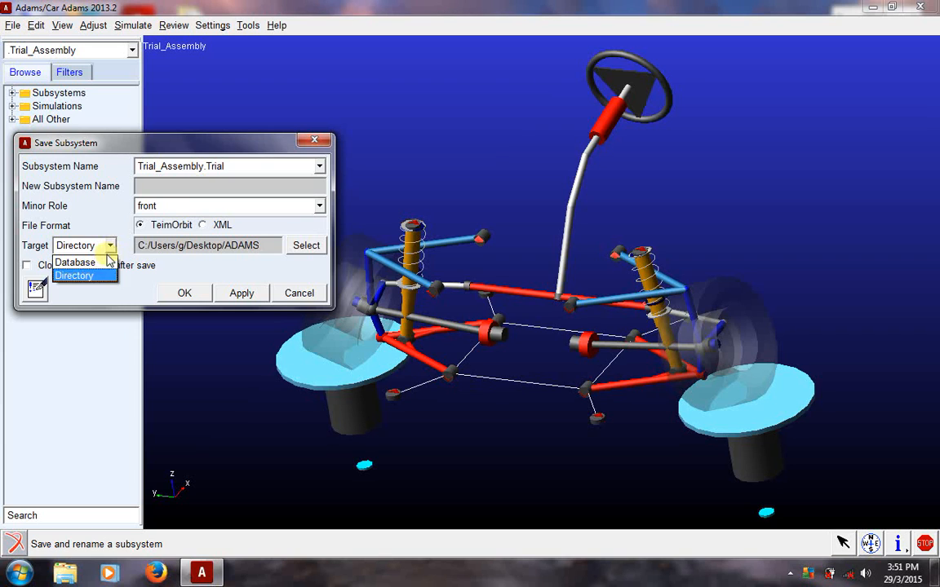
{"action": "left_click", "coordinate": [90, 261]}
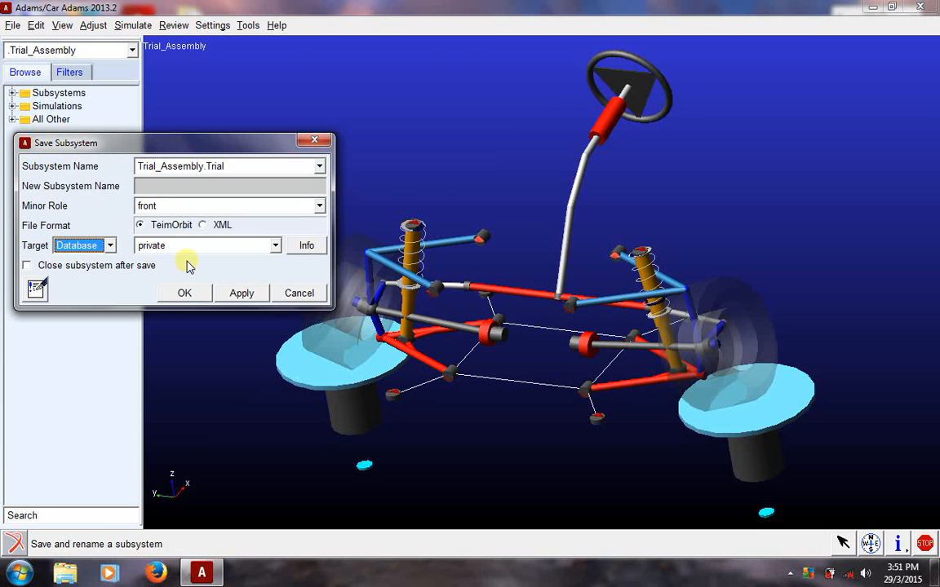
{"action": "left_click", "coordinate": [109, 245]}
{"action": "left_click", "coordinate": [96, 277]}
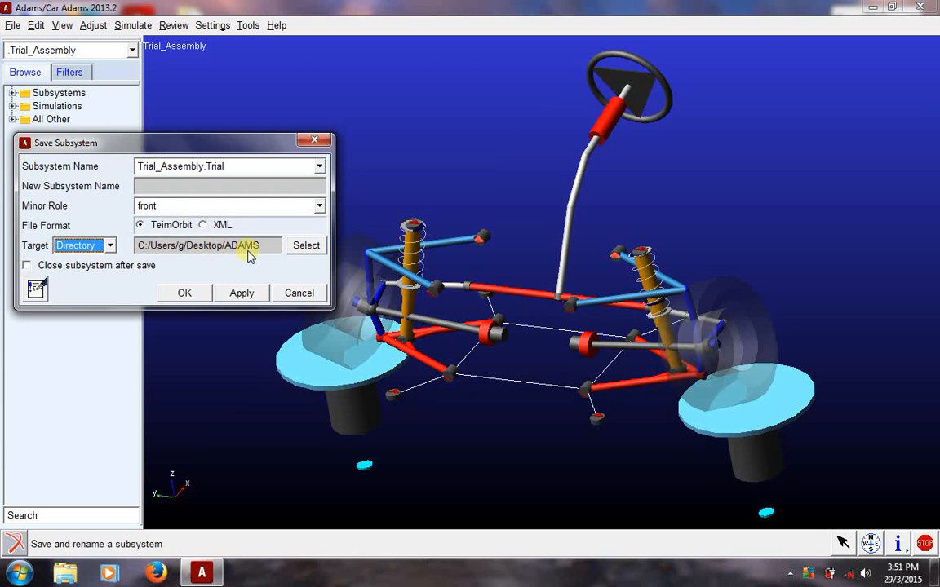
{"action": "left_click", "coordinate": [158, 185]}
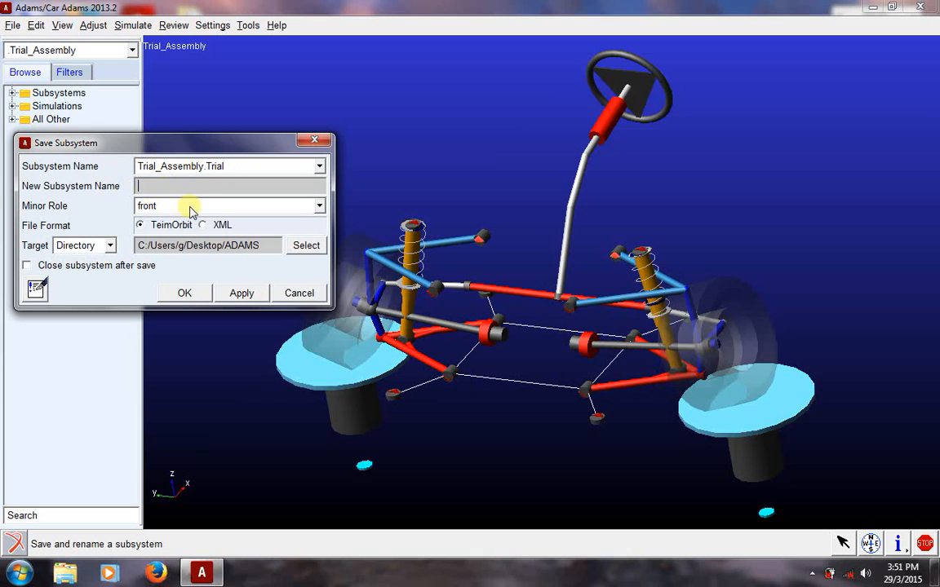
{"action": "left_click", "coordinate": [184, 293]}
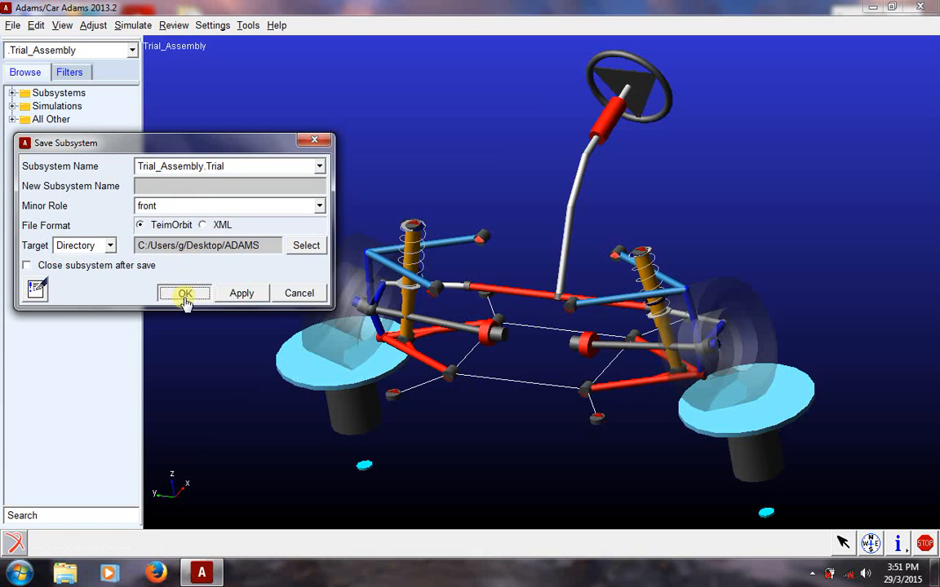
Step: Save Trial_Assembly in Ascii format to the Desktop/ADAMS directory, including all changed subsystems
{"action": "left_click", "coordinate": [4, 29]}
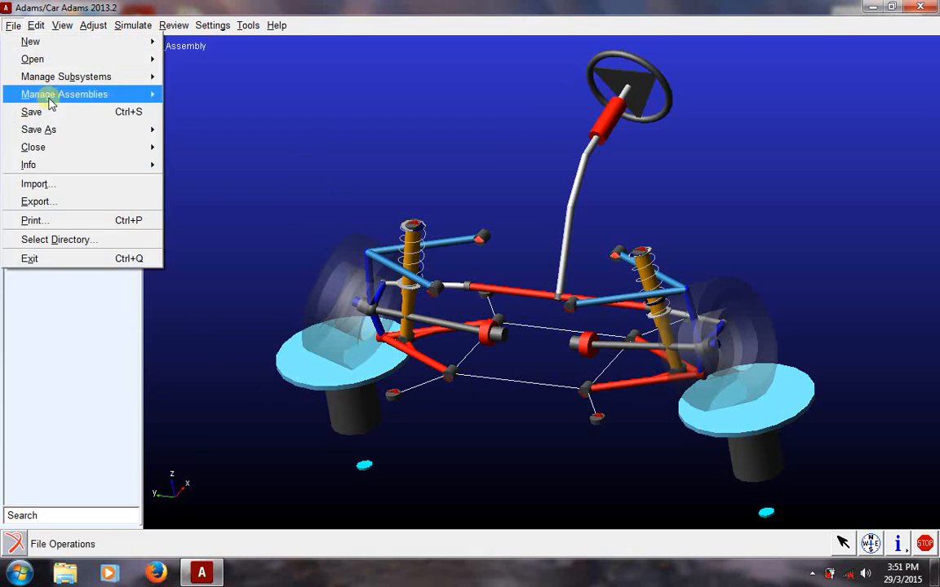
{"action": "mouse_move", "coordinate": [47, 130]}
{"action": "left_click", "coordinate": [180, 150]}
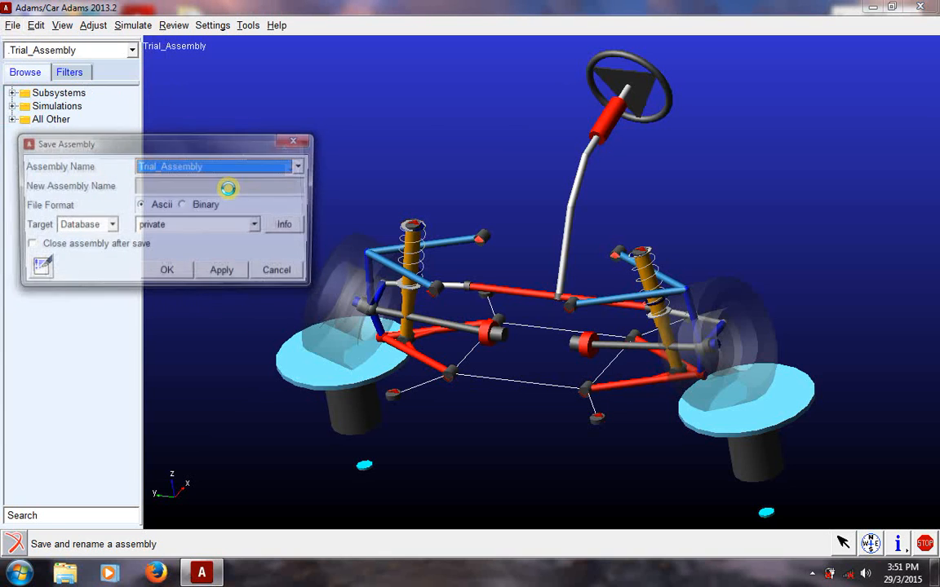
{"action": "left_click", "coordinate": [114, 226]}
{"action": "left_click", "coordinate": [82, 254]}
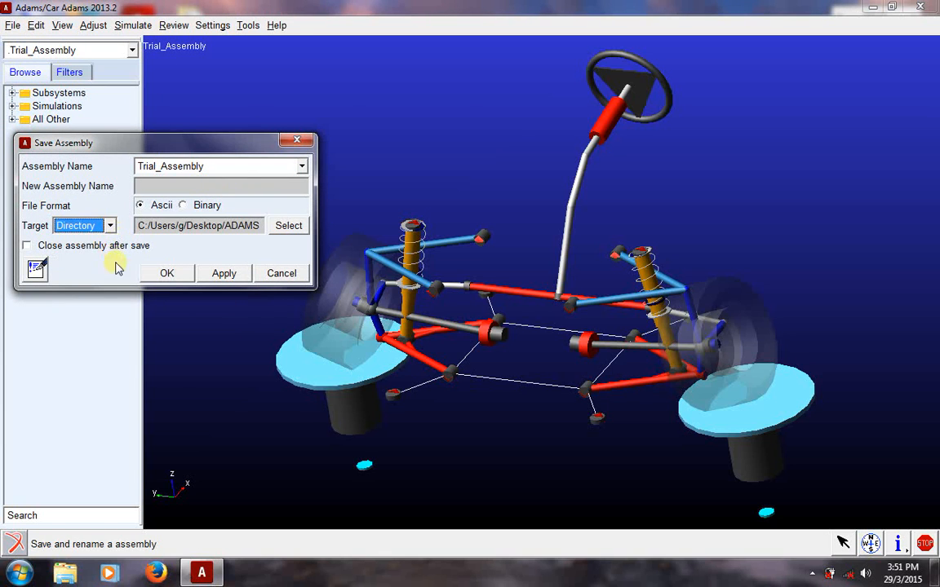
{"action": "left_click", "coordinate": [167, 275]}
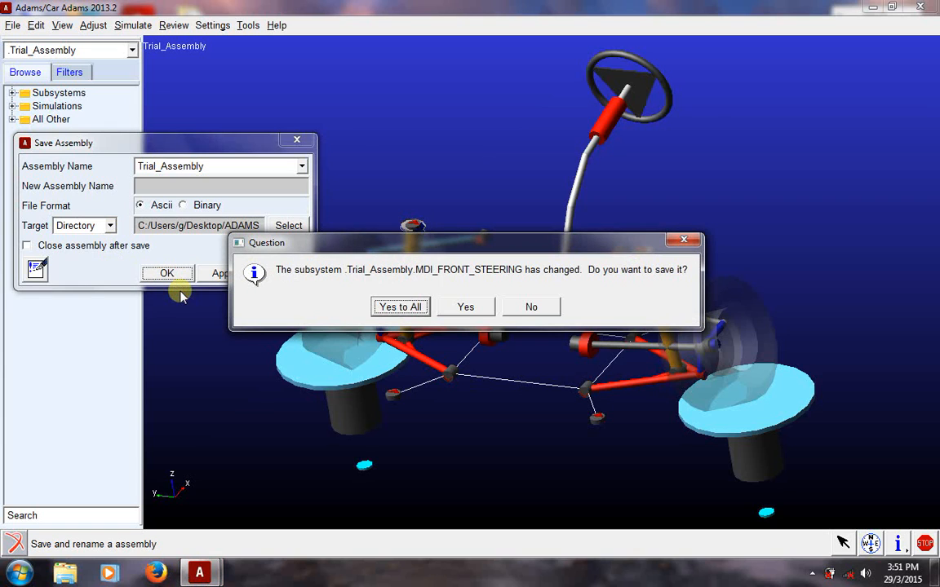
{"action": "left_click", "coordinate": [393, 307]}
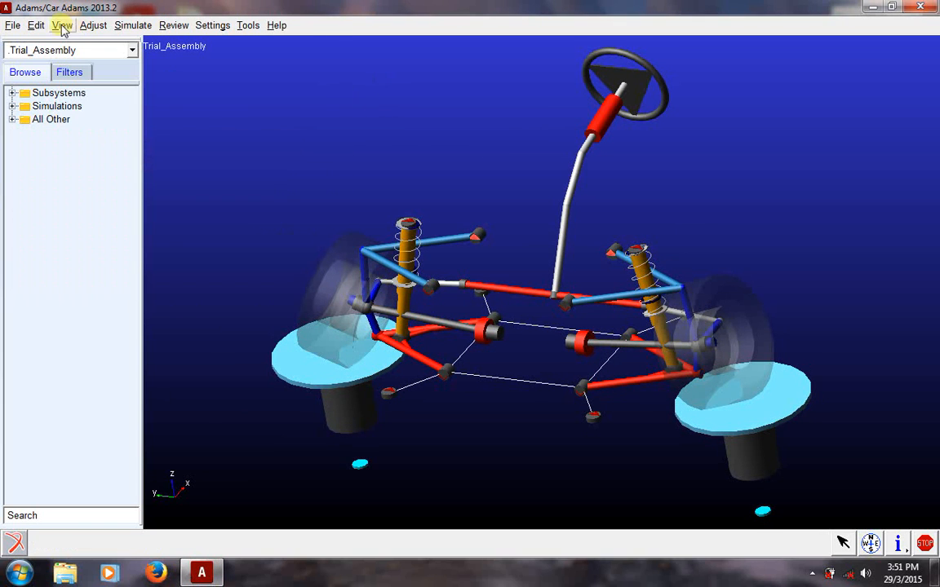
Step: Close the Trial_Assembly assembly and dismiss the Close Assembly dialog
{"action": "left_click", "coordinate": [12, 25]}
{"action": "mouse_move", "coordinate": [62, 147]}
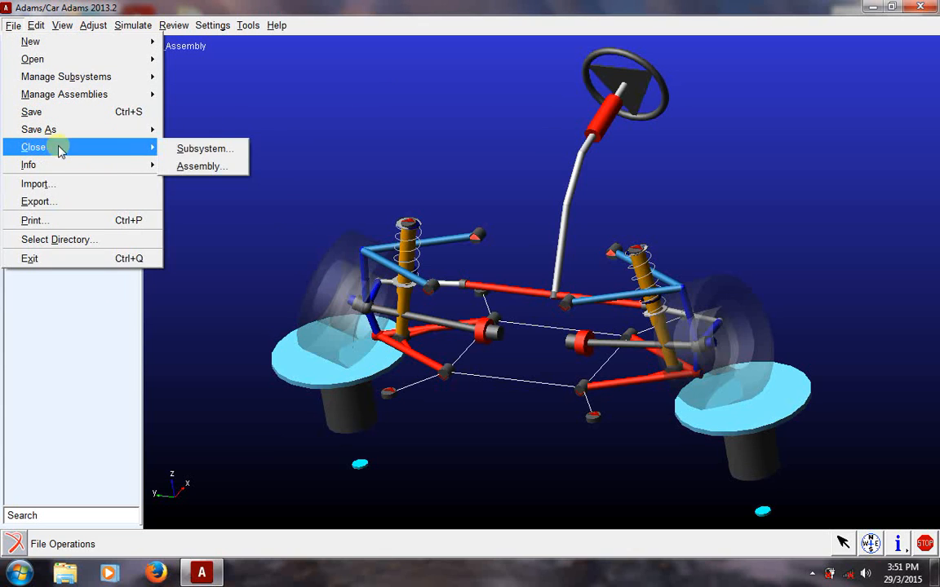
{"action": "left_click", "coordinate": [205, 163]}
{"action": "left_click", "coordinate": [167, 205]}
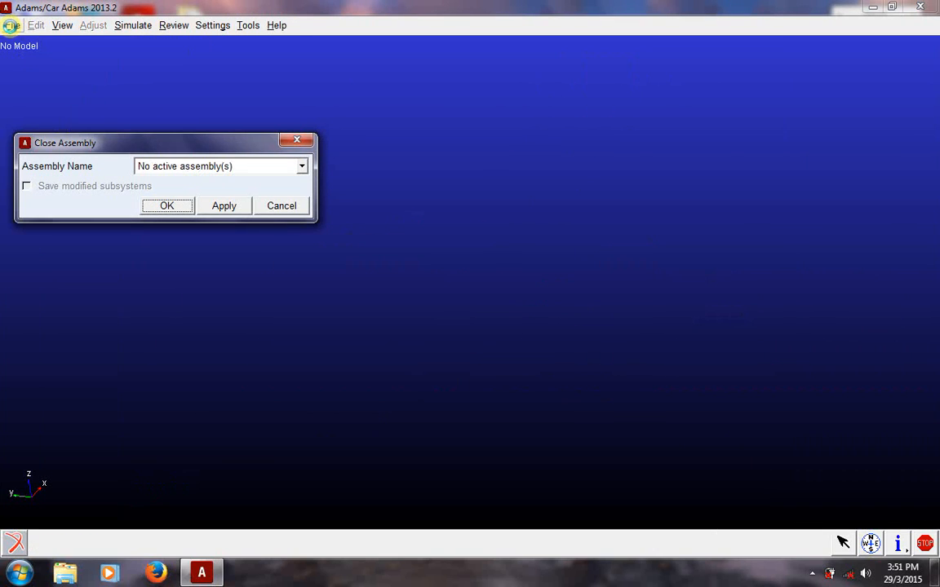
{"action": "left_click", "coordinate": [11, 25]}
{"action": "left_click", "coordinate": [304, 119]}
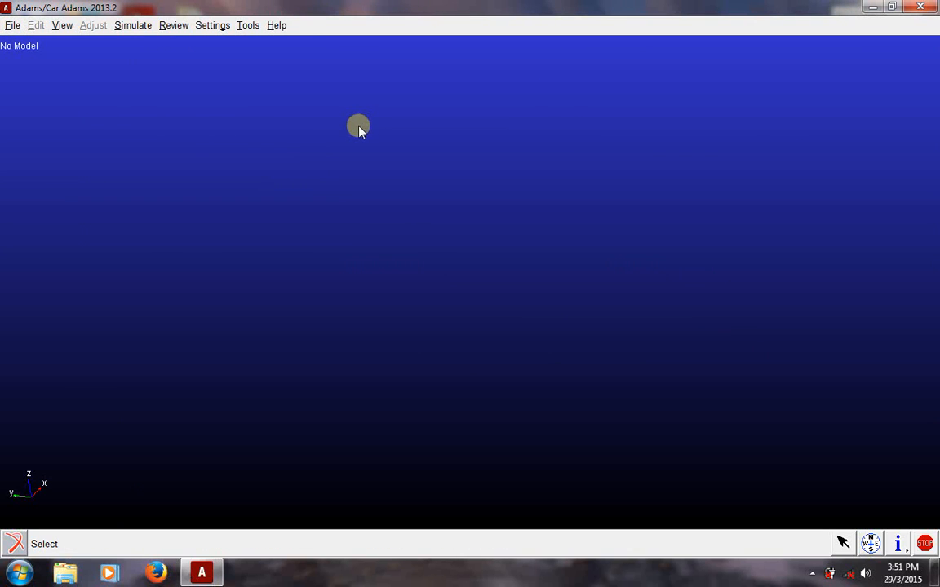
Step: Open the saved subsystem file Trial.sub from the ADAMS folder
{"action": "left_click", "coordinate": [11, 25]}
{"action": "mouse_move", "coordinate": [29, 58]}
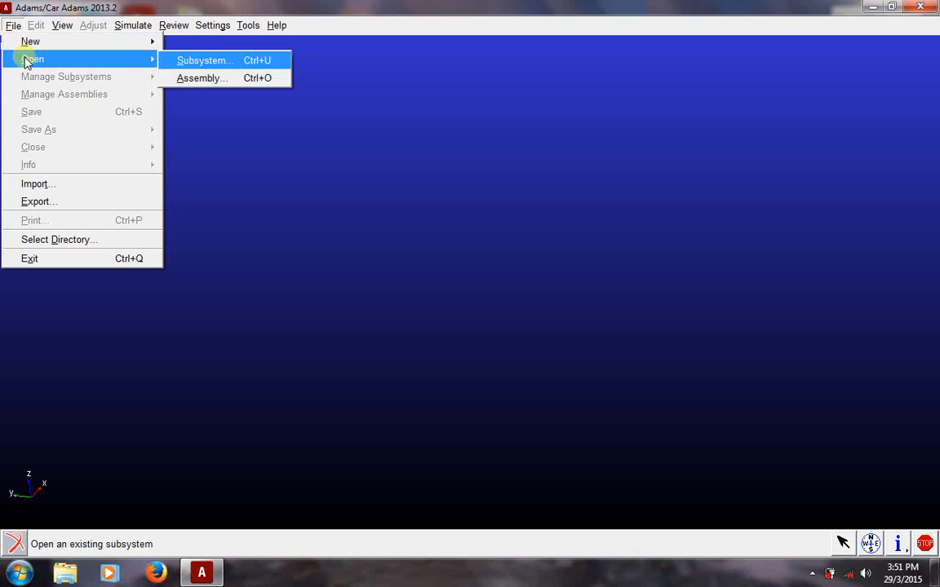
{"action": "left_click", "coordinate": [220, 64]}
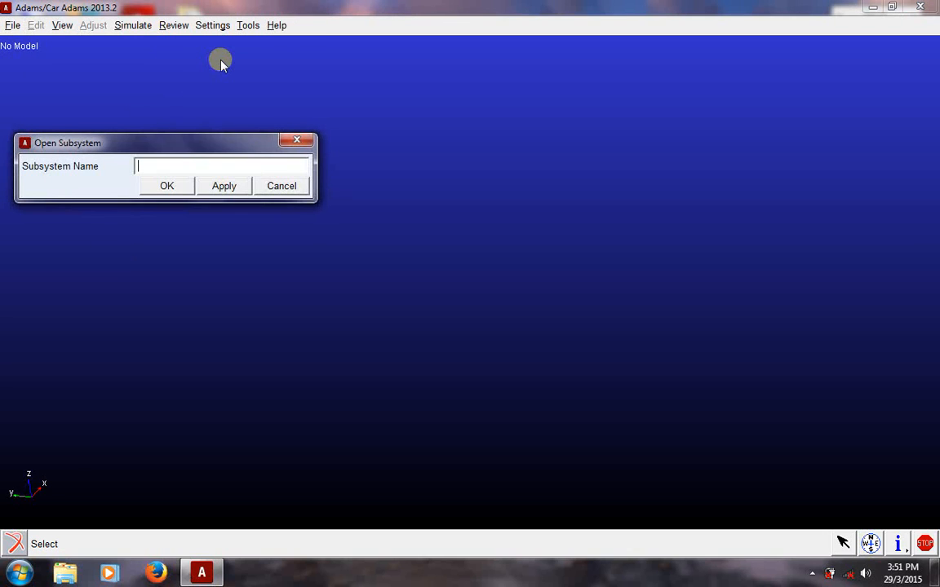
{"action": "right_click", "coordinate": [178, 166]}
{"action": "mouse_move", "coordinate": [210, 175]}
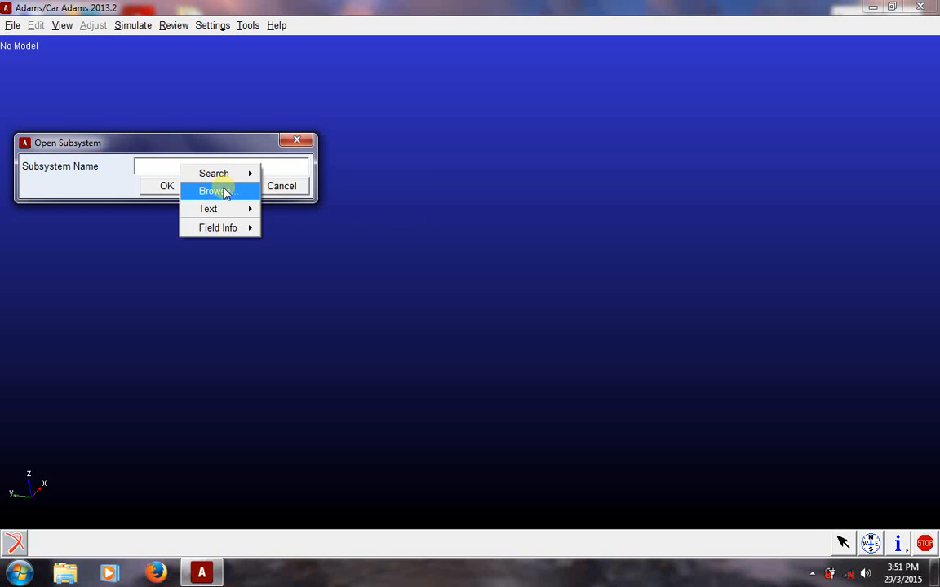
{"action": "left_click", "coordinate": [222, 191]}
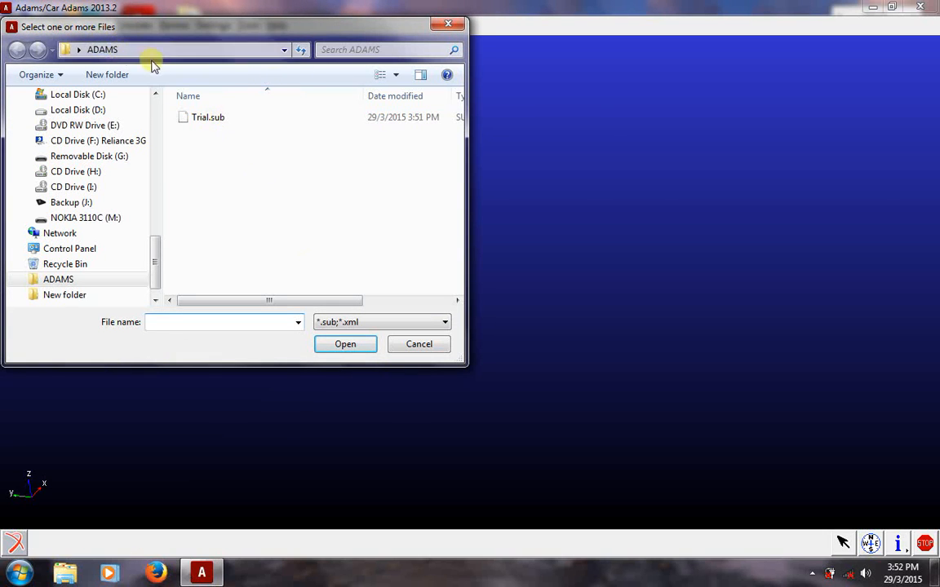
{"action": "double_click", "coordinate": [220, 120]}
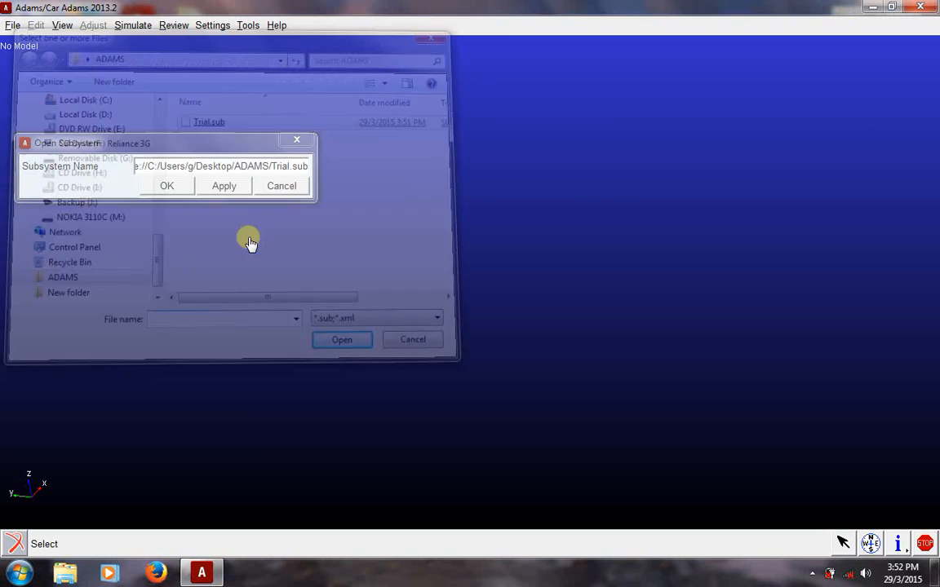
{"action": "left_click", "coordinate": [166, 187]}
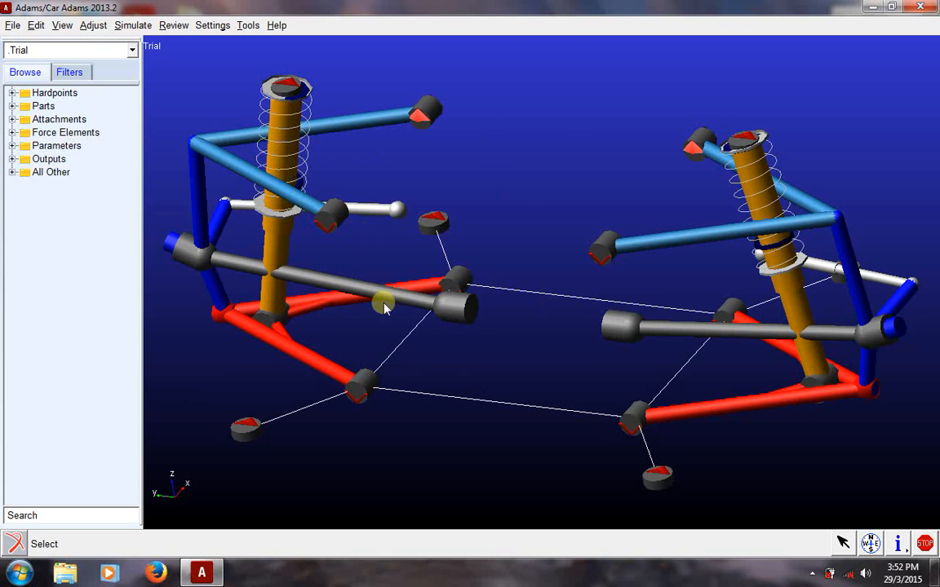
Step: Open the saved Trial_Assembly file from the ADAMS folder and close the message window
{"action": "left_click", "coordinate": [13, 26]}
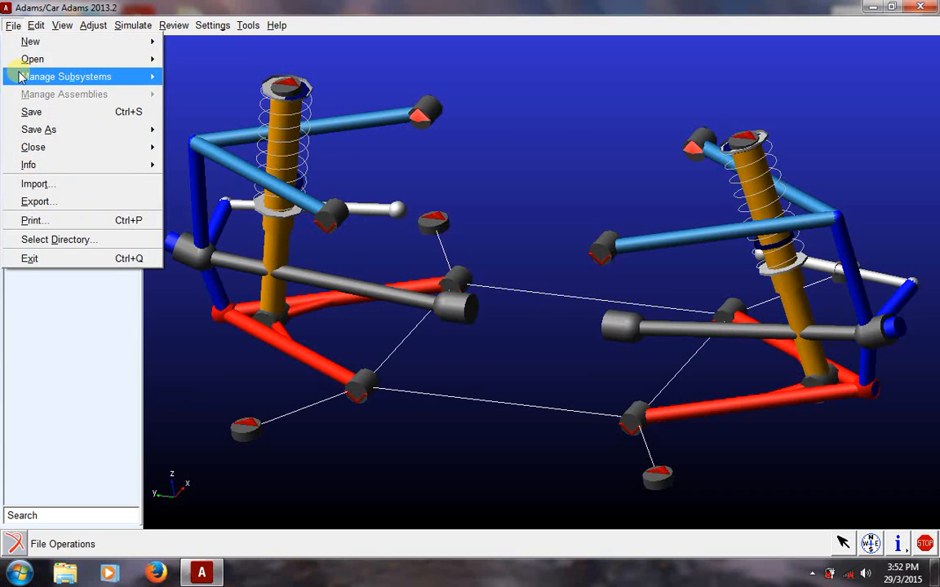
{"action": "mouse_move", "coordinate": [24, 59]}
{"action": "left_click", "coordinate": [196, 77]}
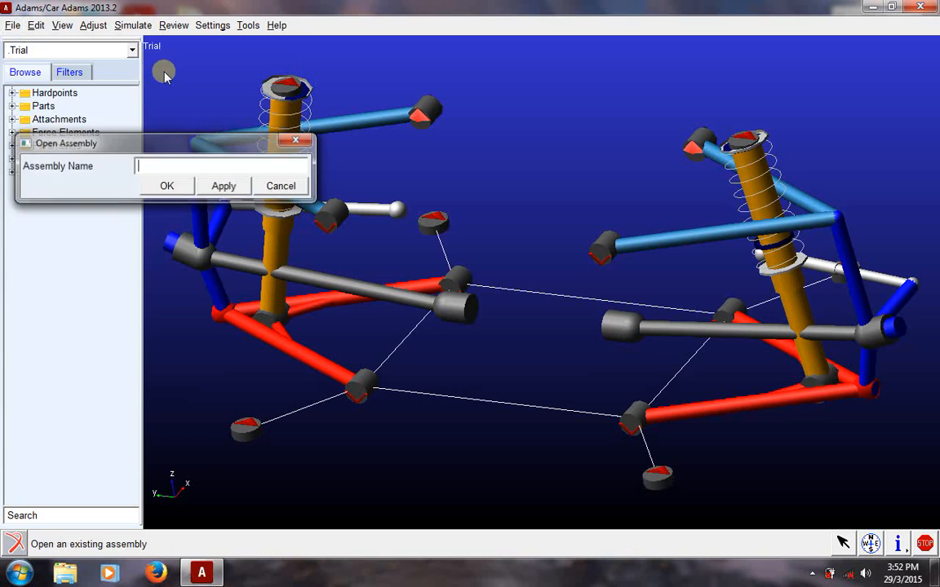
{"action": "right_click", "coordinate": [172, 169]}
{"action": "left_click", "coordinate": [195, 198]}
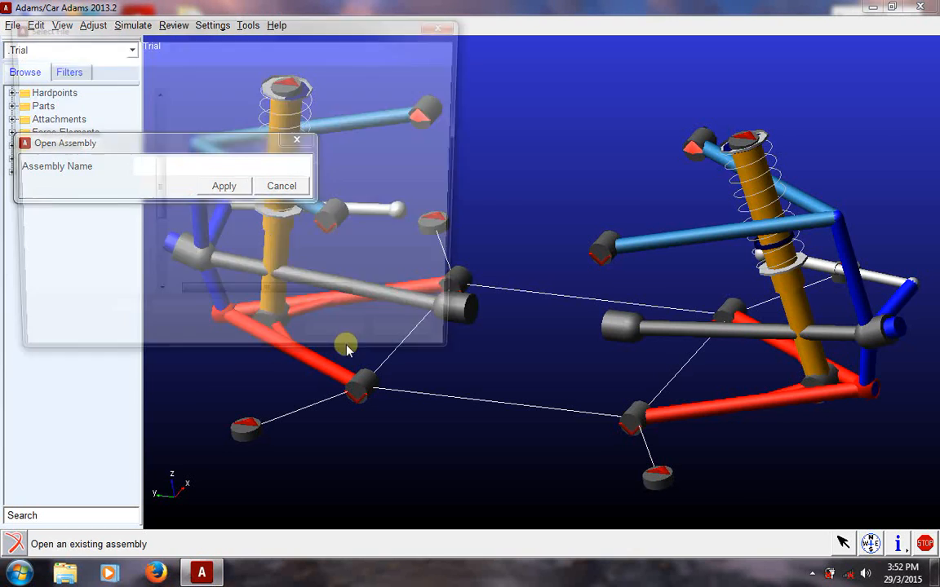
{"action": "left_click", "coordinate": [220, 117]}
{"action": "key", "text": "Return"}
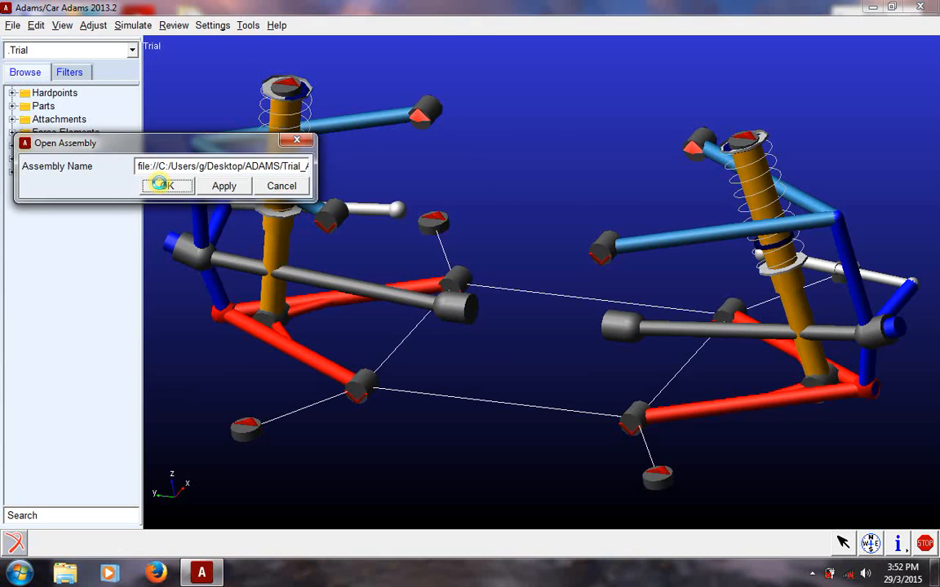
{"action": "left_click", "coordinate": [161, 184]}
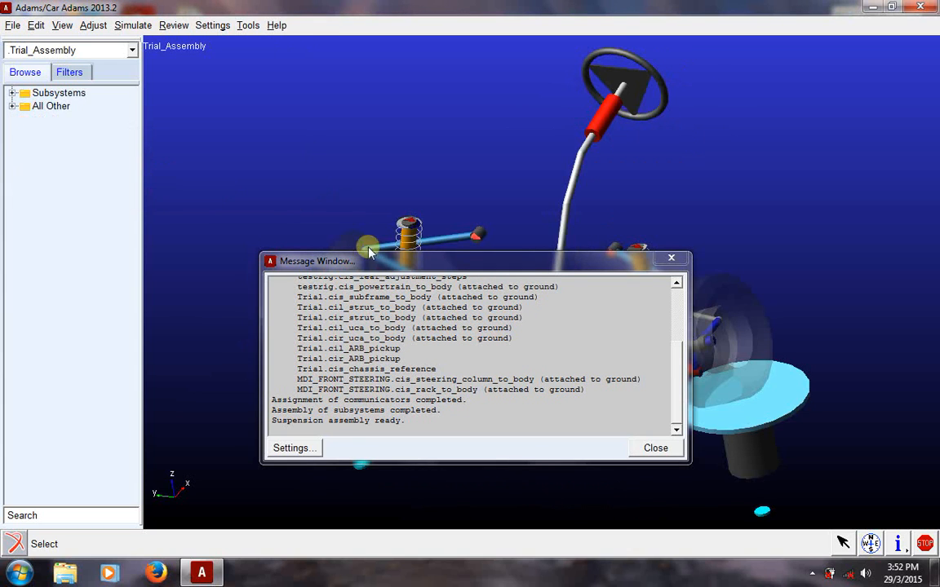
{"action": "left_click", "coordinate": [635, 448]}
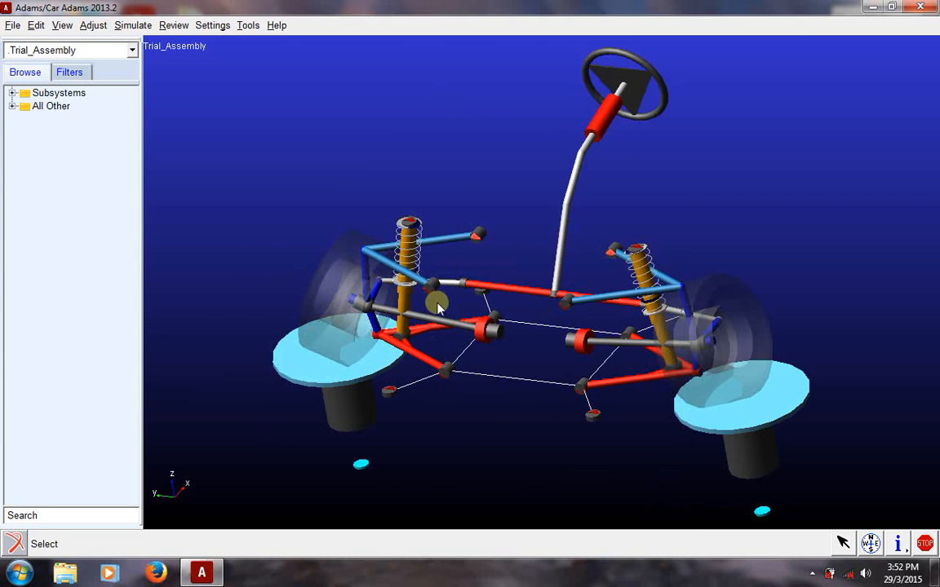
{"action": "key", "text": "z"}
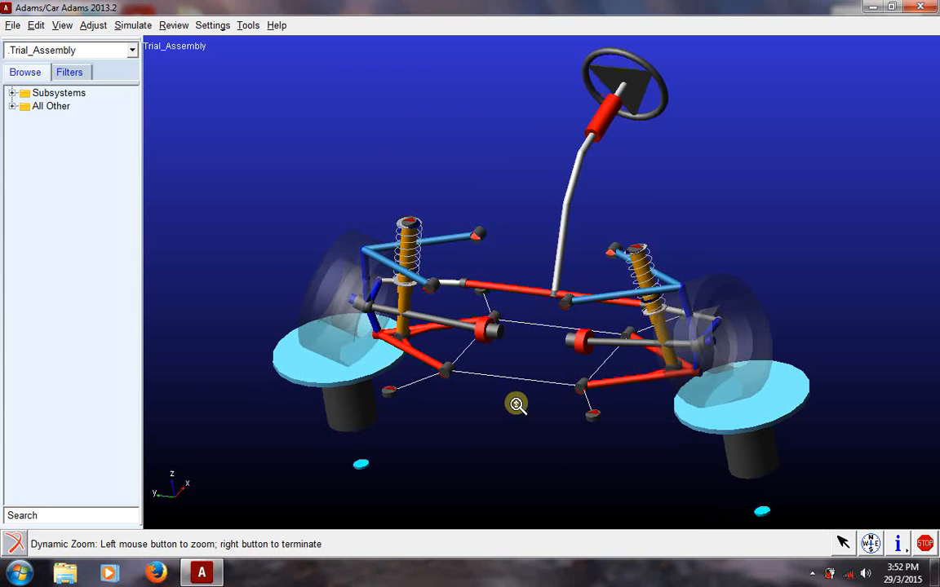
{"action": "mouse_move", "coordinate": [514, 402]}
{"action": "left_mouse_down"}
{"action": "mouse_move", "coordinate": [520, 384]}
{"action": "mouse_move", "coordinate": [521, 407]}
{"action": "left_mouse_up"}
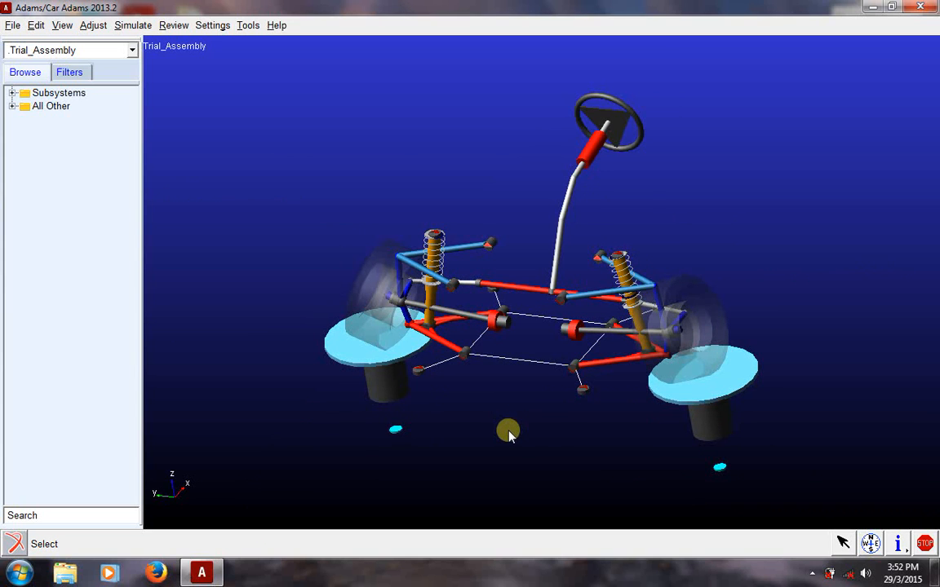
{"action": "key", "text": "r"}
{"action": "mouse_move", "coordinate": [515, 451]}
{"action": "left_mouse_down"}
{"action": "mouse_move", "coordinate": [551, 408]}
{"action": "mouse_move", "coordinate": [591, 388]}
{"action": "mouse_move", "coordinate": [463, 418]}
{"action": "mouse_move", "coordinate": [483, 463]}
{"action": "mouse_move", "coordinate": [503, 464]}
{"action": "left_mouse_up"}
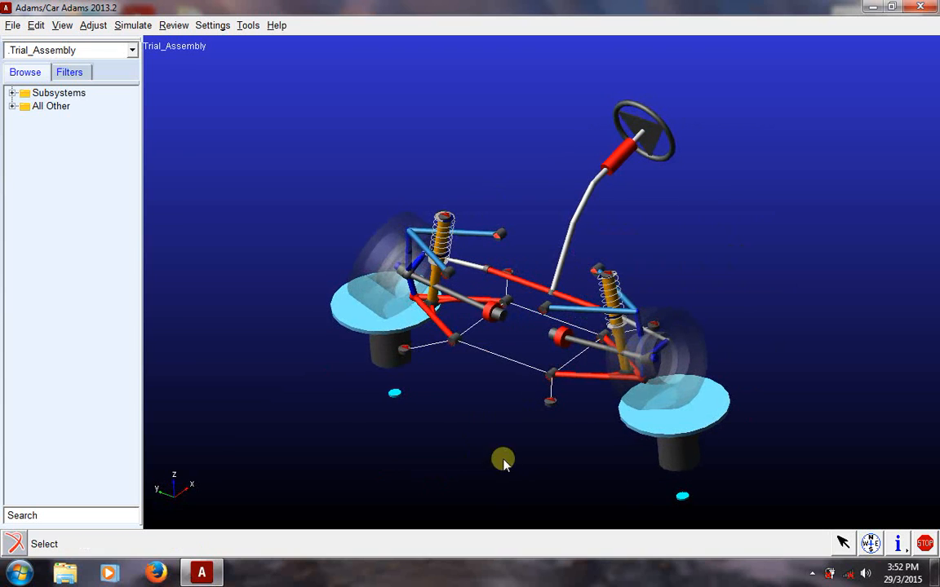
Step: Exit Adams/Car and confirm the exit
{"action": "left_click", "coordinate": [13, 25]}
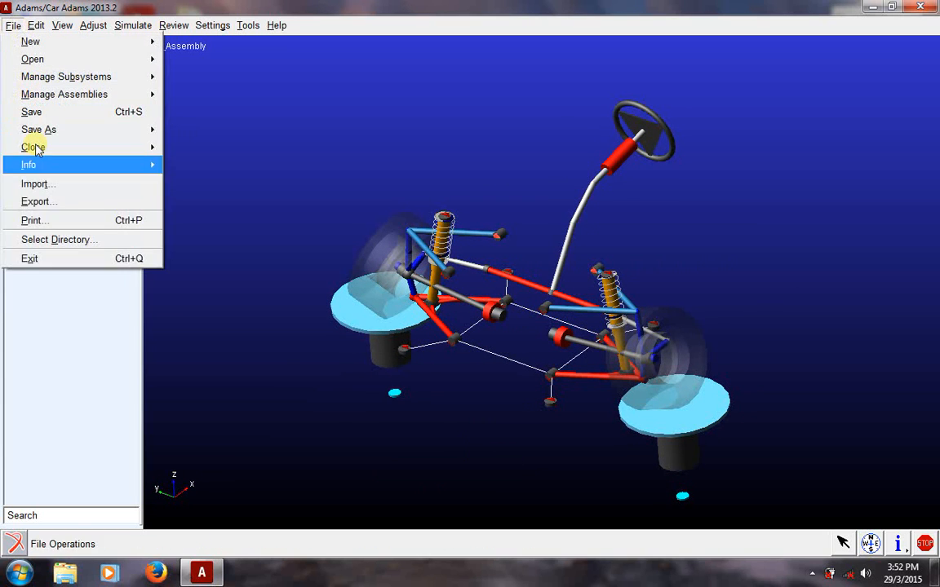
{"action": "left_click", "coordinate": [42, 263]}
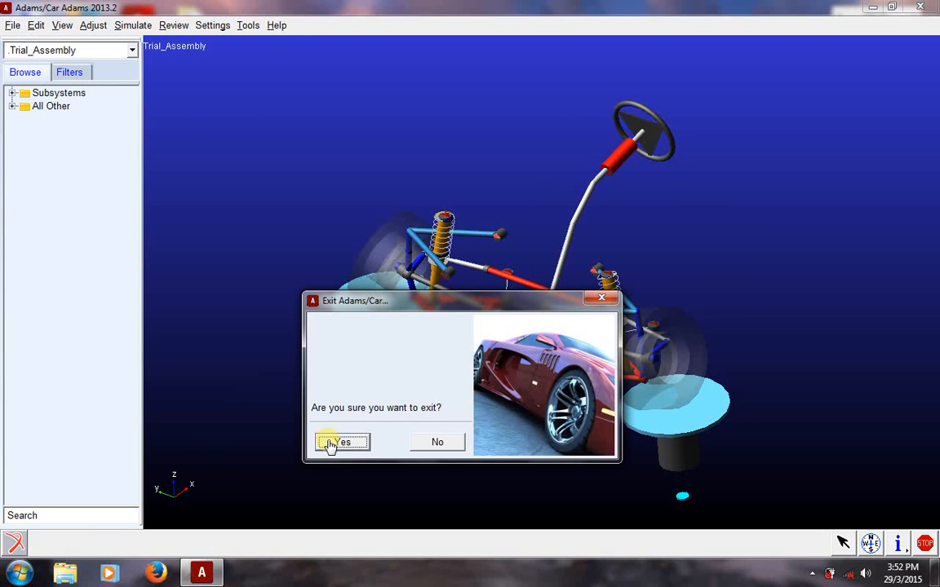
{"action": "left_click", "coordinate": [337, 442]}
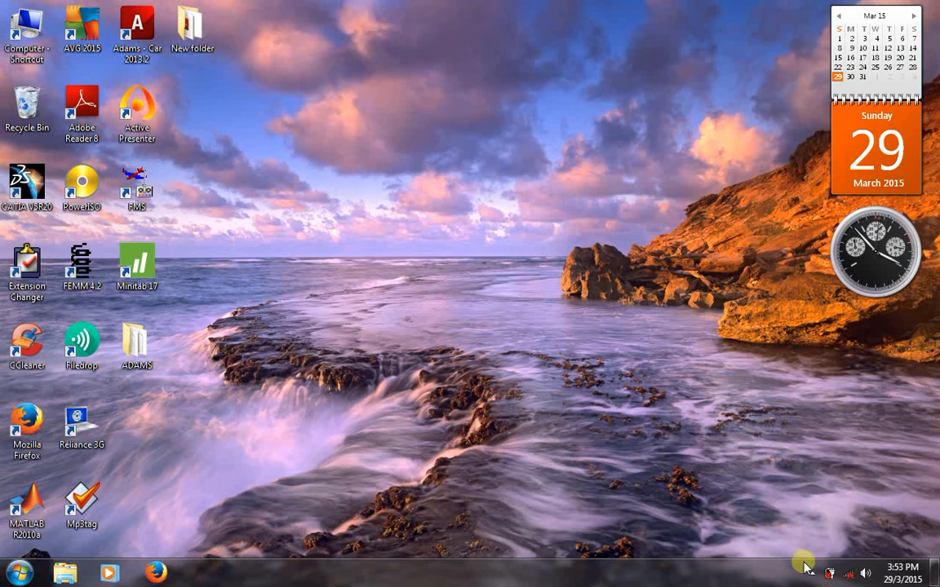
{"action": "left_click", "coordinate": [813, 574]}
{"action": "left_click", "coordinate": [812, 499]}
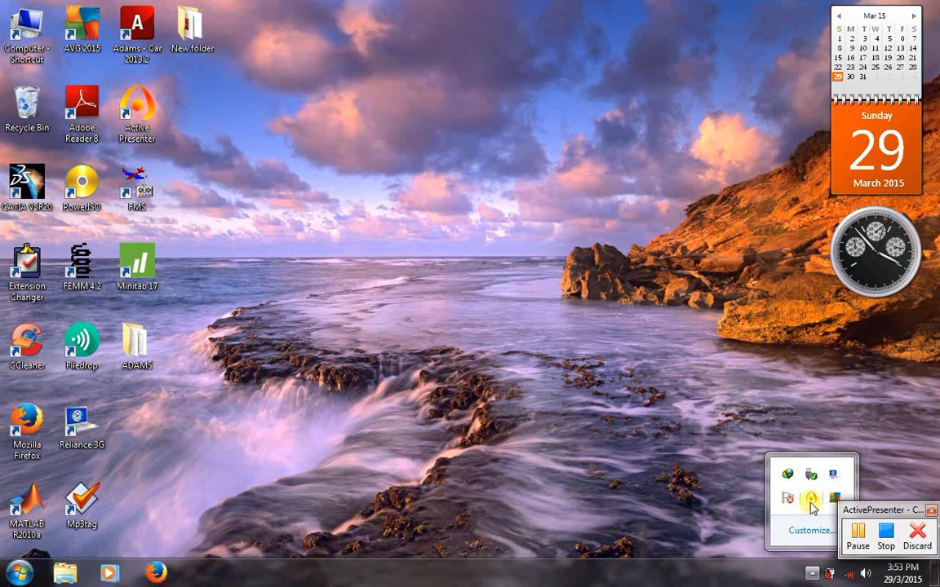